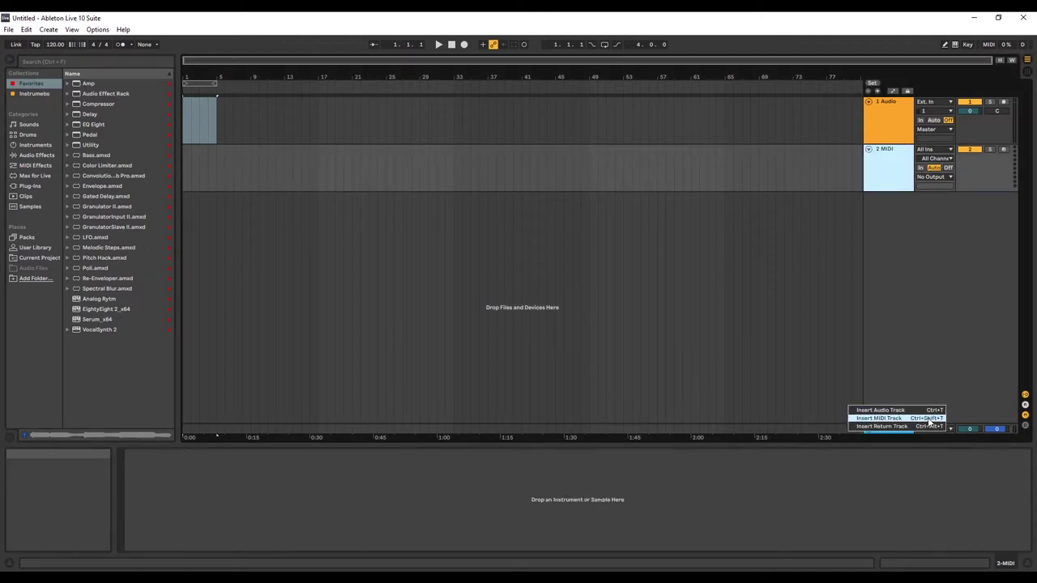
- Insert a return track and unfold it in the arrangement
click(925, 426)
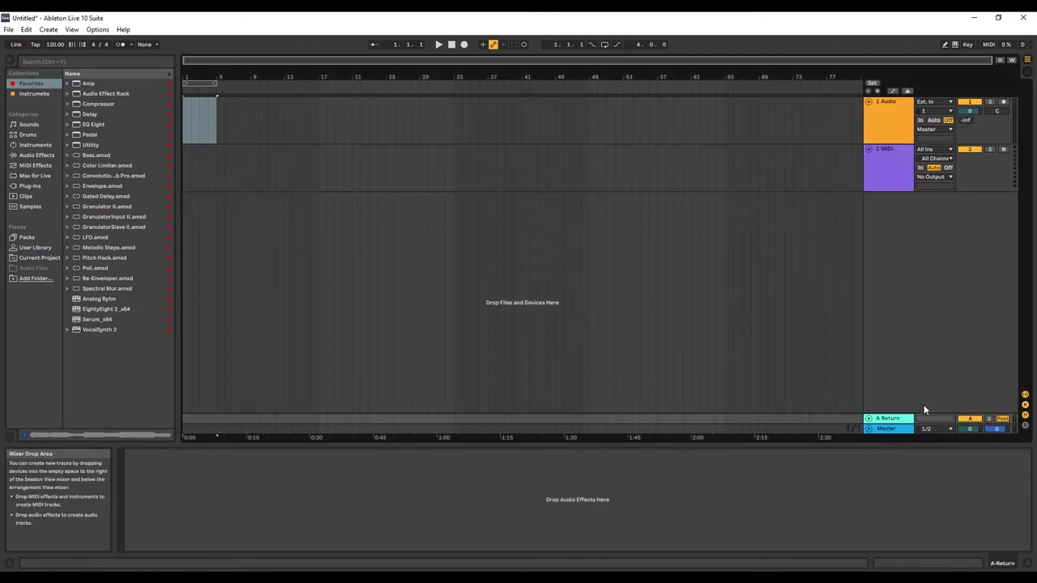
click(869, 418)
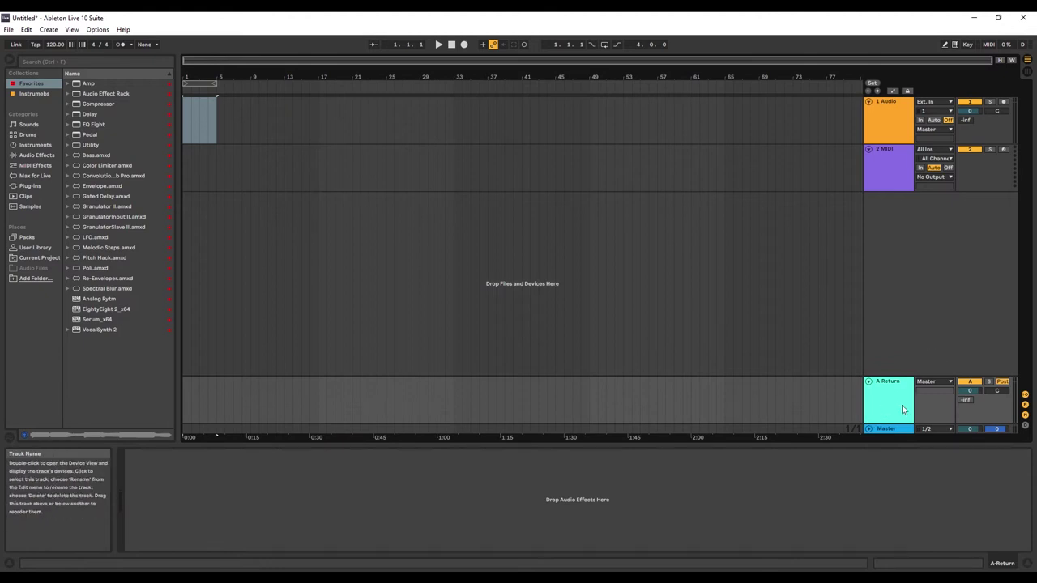
- Load the Brick Wall compressor preset on the Master track and set its threshold to -4.62 dB
click(885, 429)
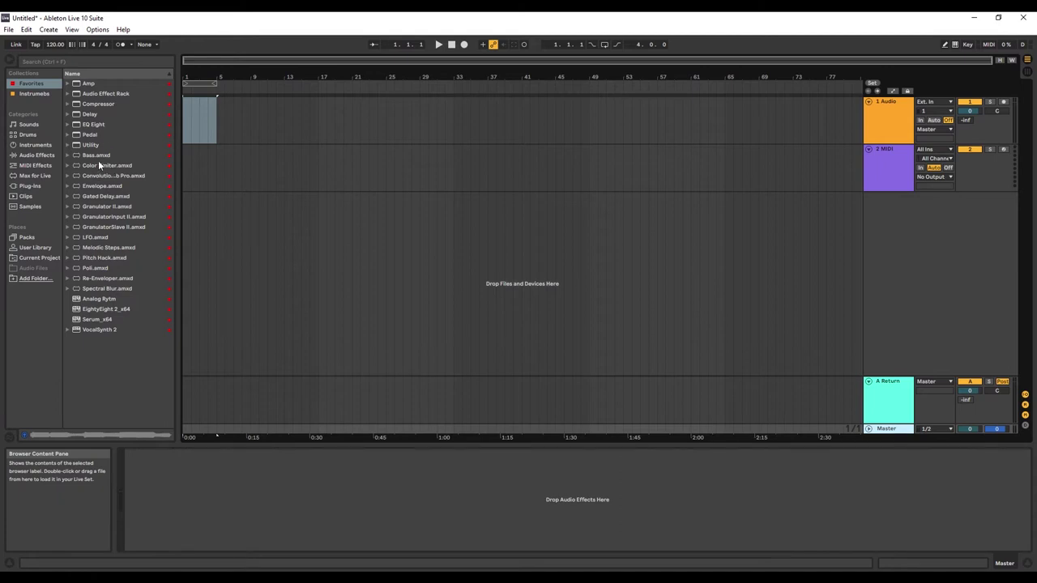
click(65, 104)
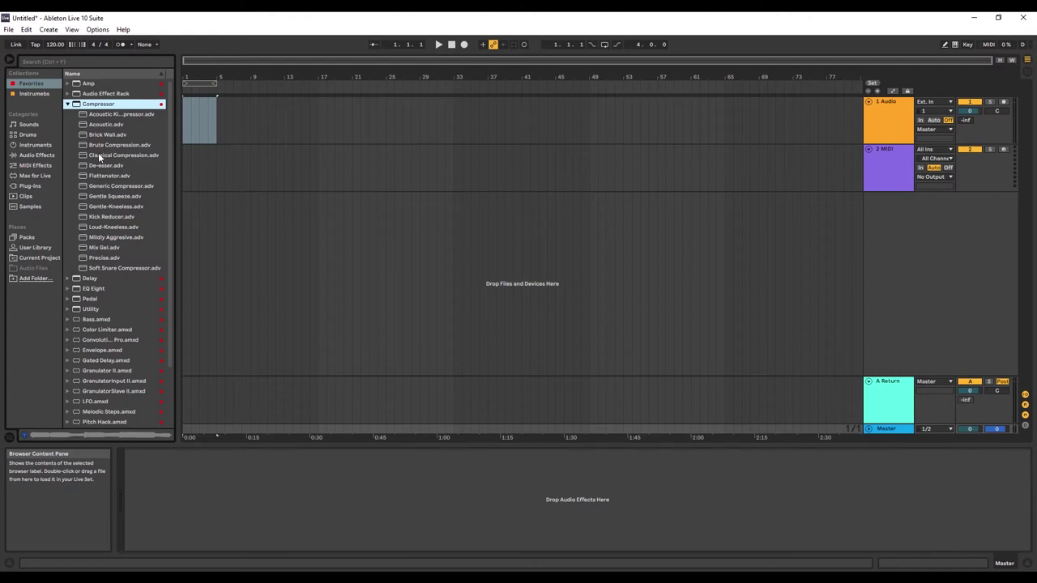
double_click(100, 134)
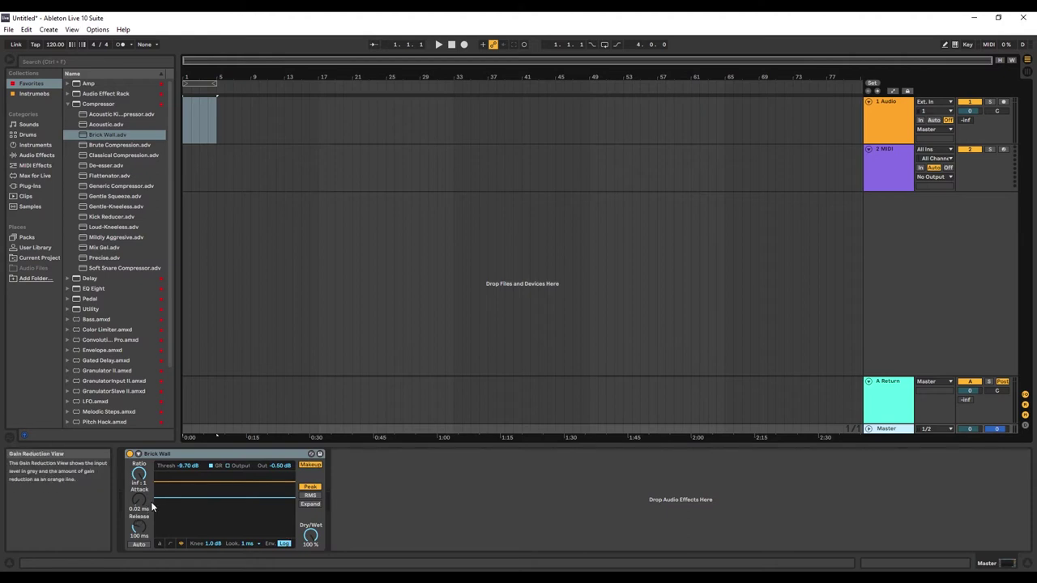
drag(196, 465, 196, 431)
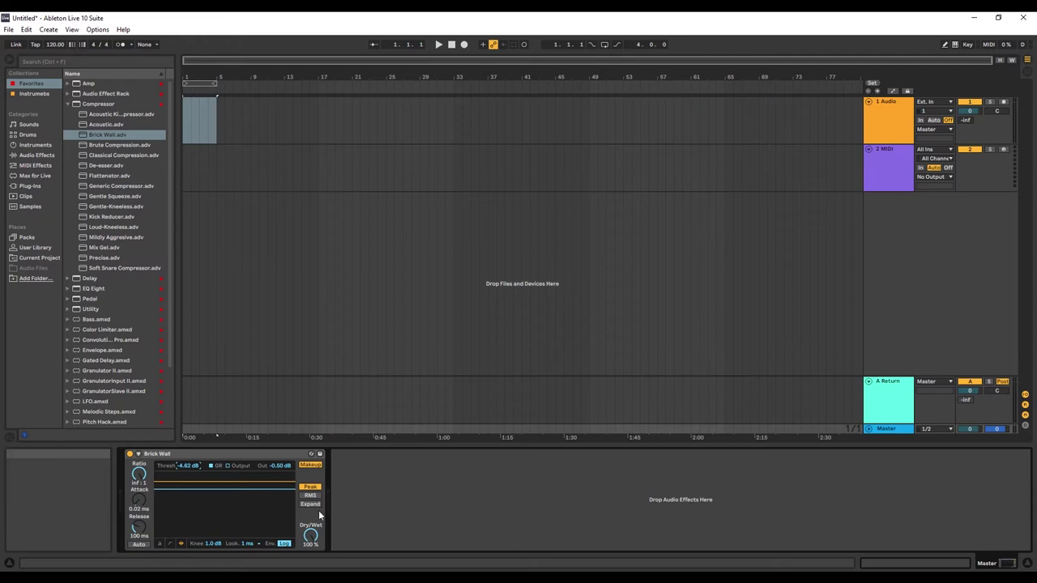
- Add the Color Limiter device to the A Return track
click(896, 430)
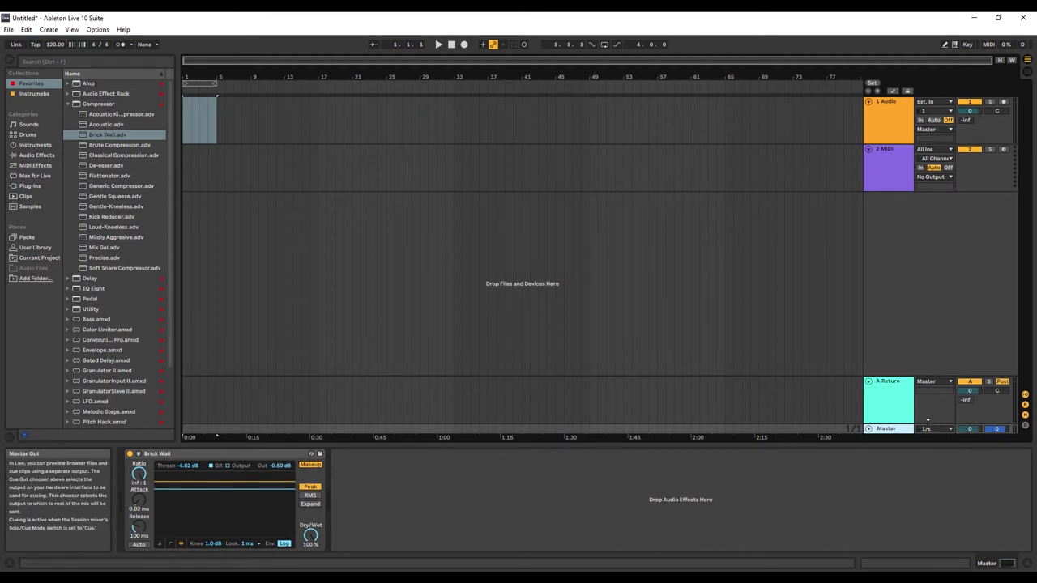
click(892, 414)
click(888, 430)
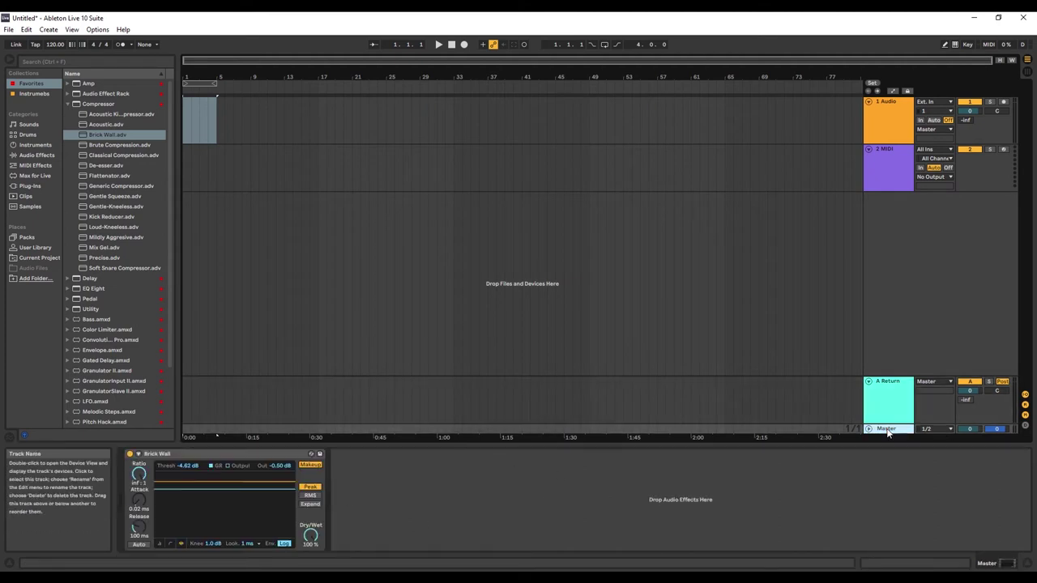
click(895, 417)
click(880, 431)
click(890, 407)
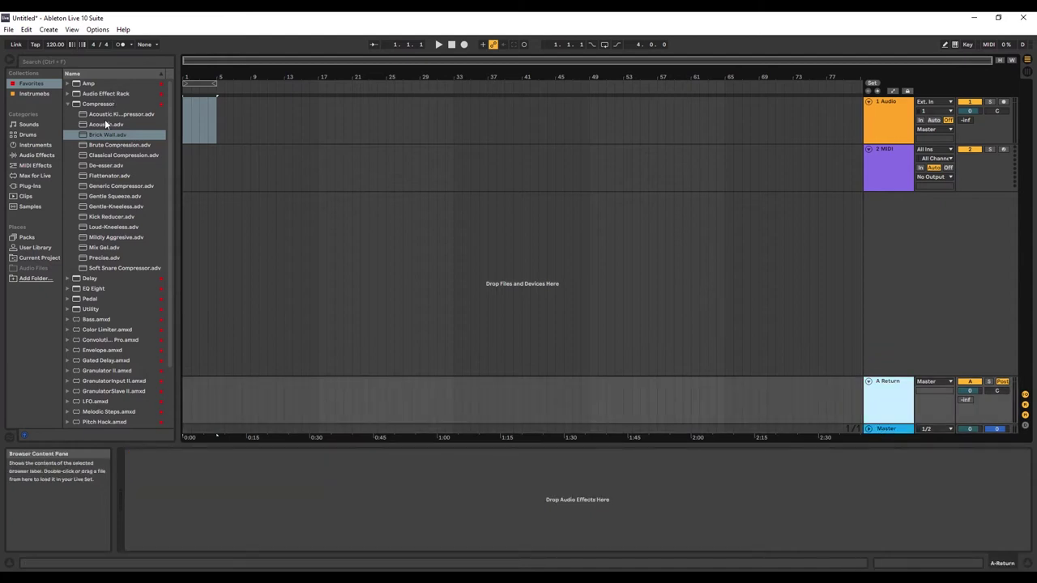
click(93, 332)
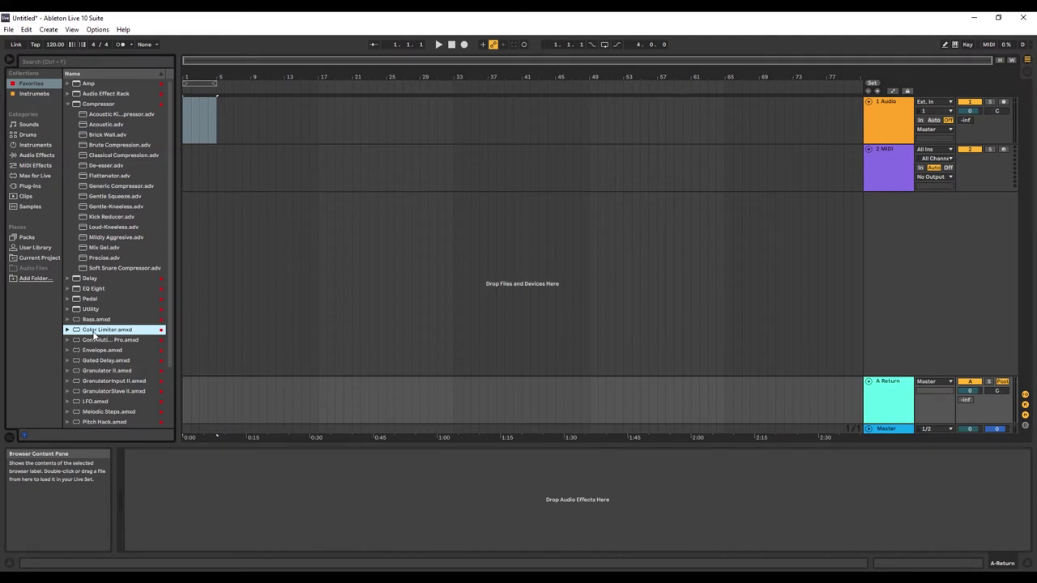
drag(94, 335, 675, 492)
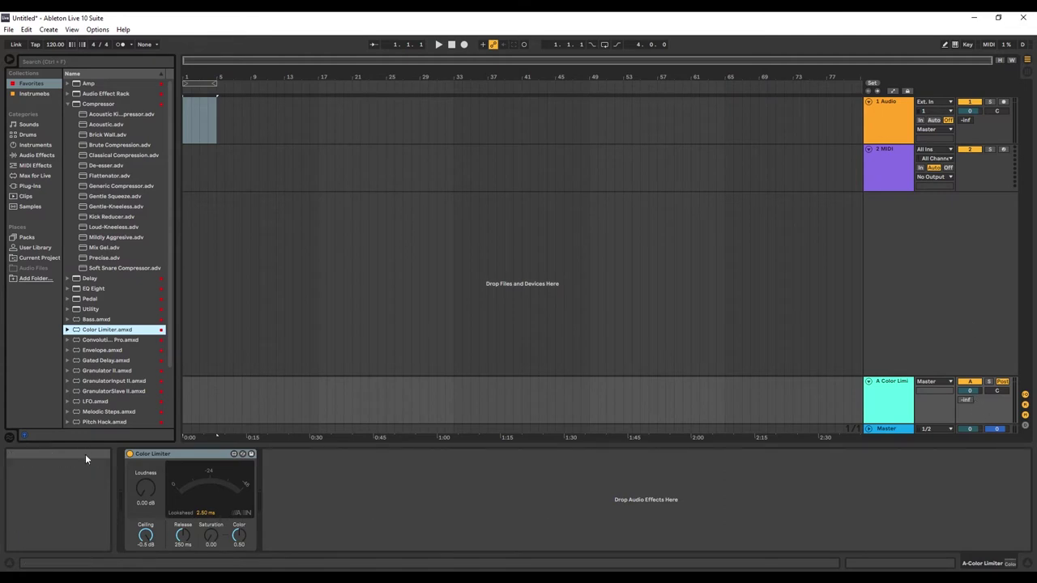
- Set the Color Limiter's ceiling to -2.9 dB and enable the return track's send to itself
drag(150, 537, 150, 547)
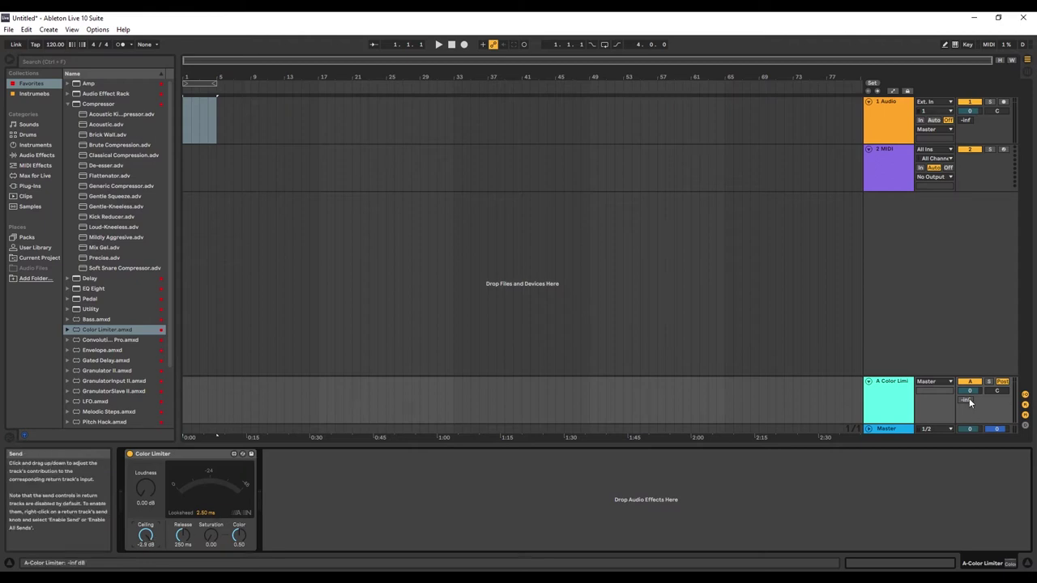
right_click(969, 398)
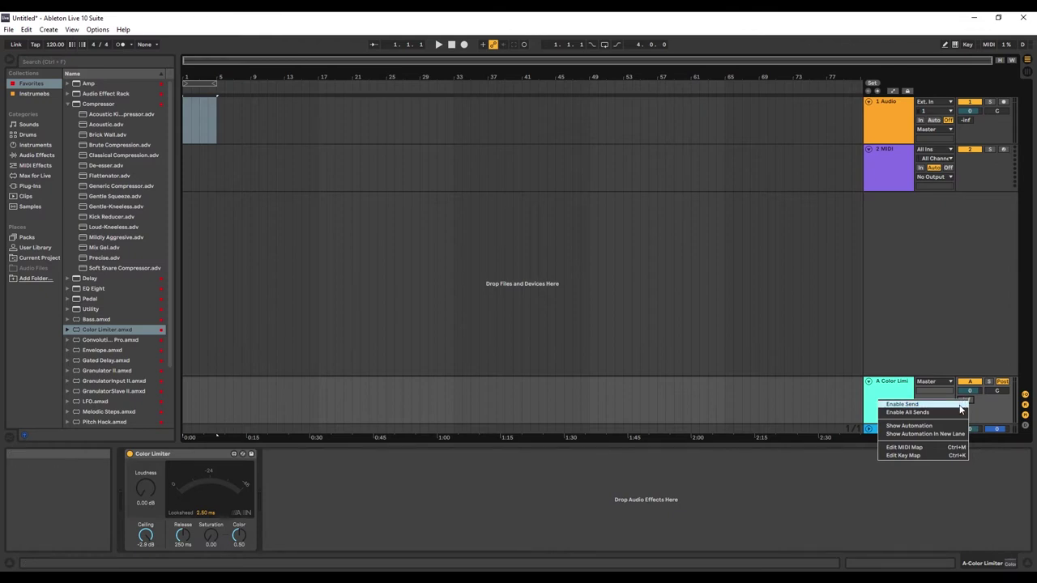
click(959, 405)
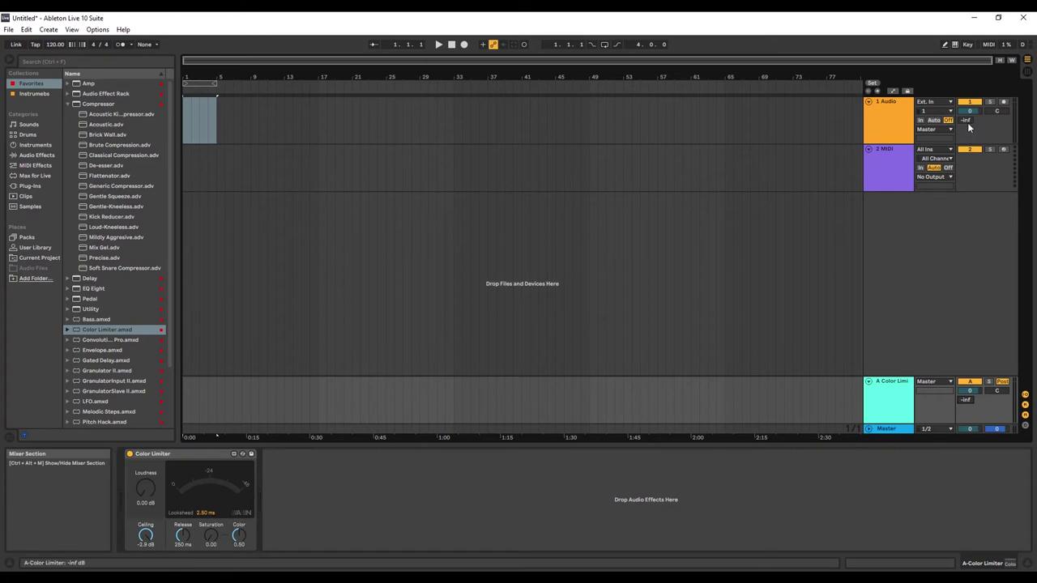
- Place Clap 1.aif from the Punch and Tilt pack's One Shots samples at the start of the audio track
click(801, 115)
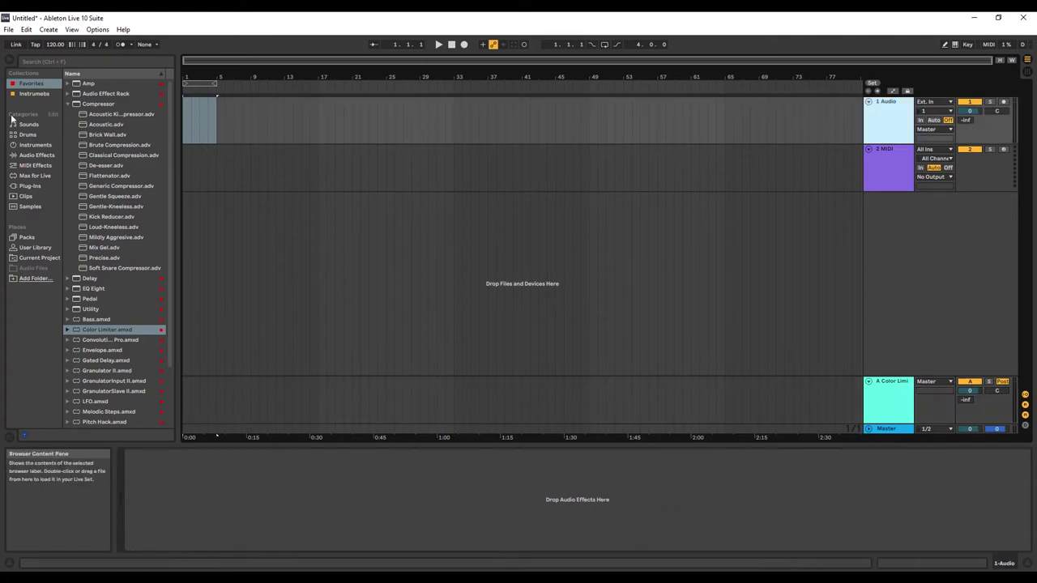
click(31, 125)
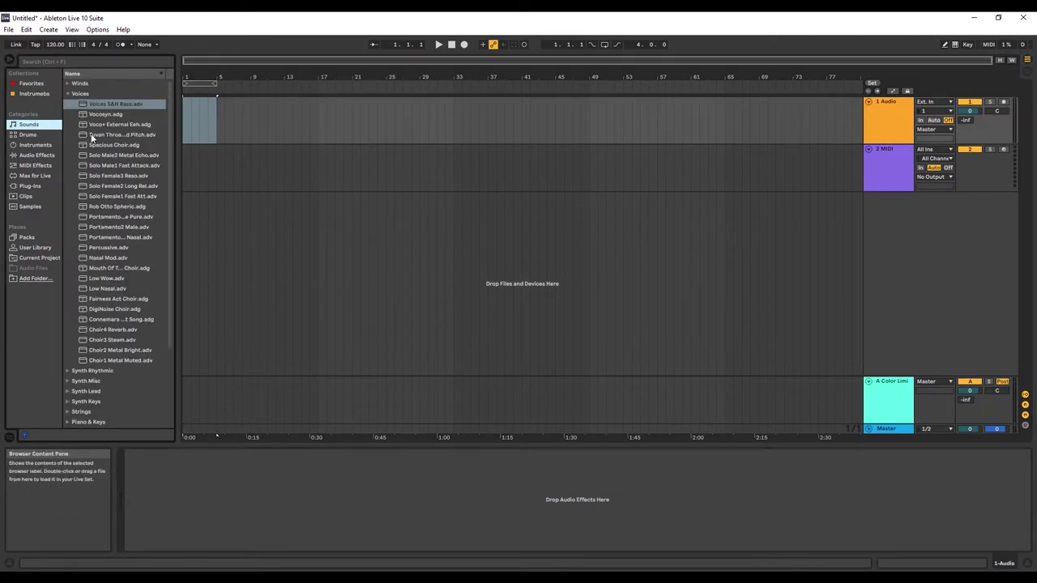
click(130, 135)
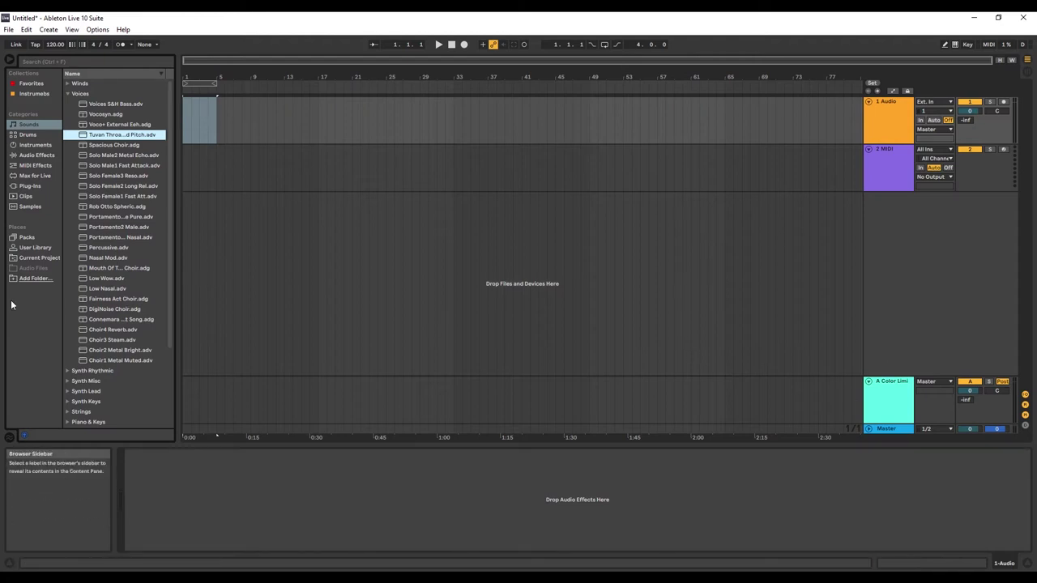
click(32, 236)
click(37, 257)
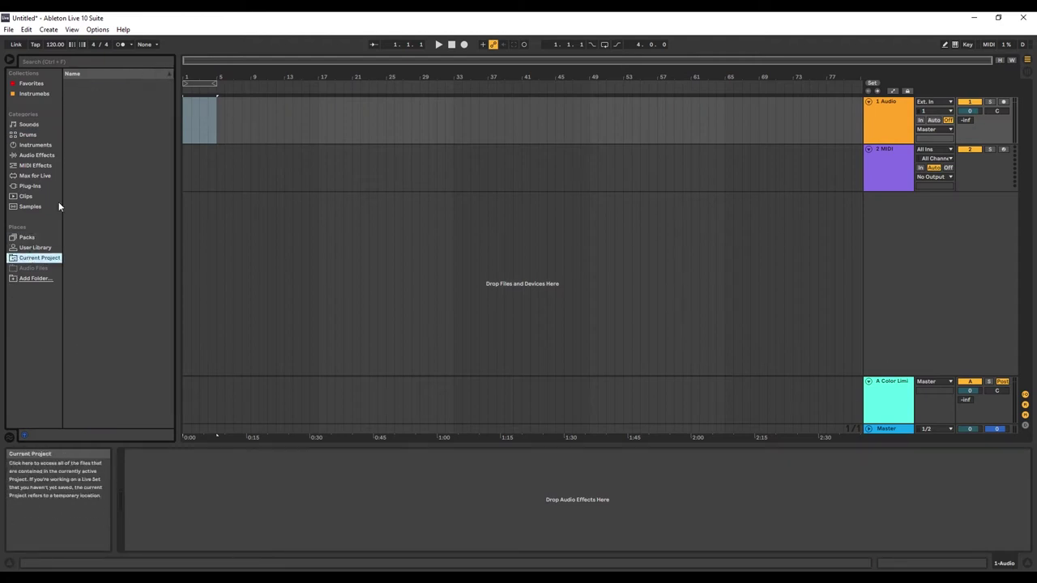
click(28, 237)
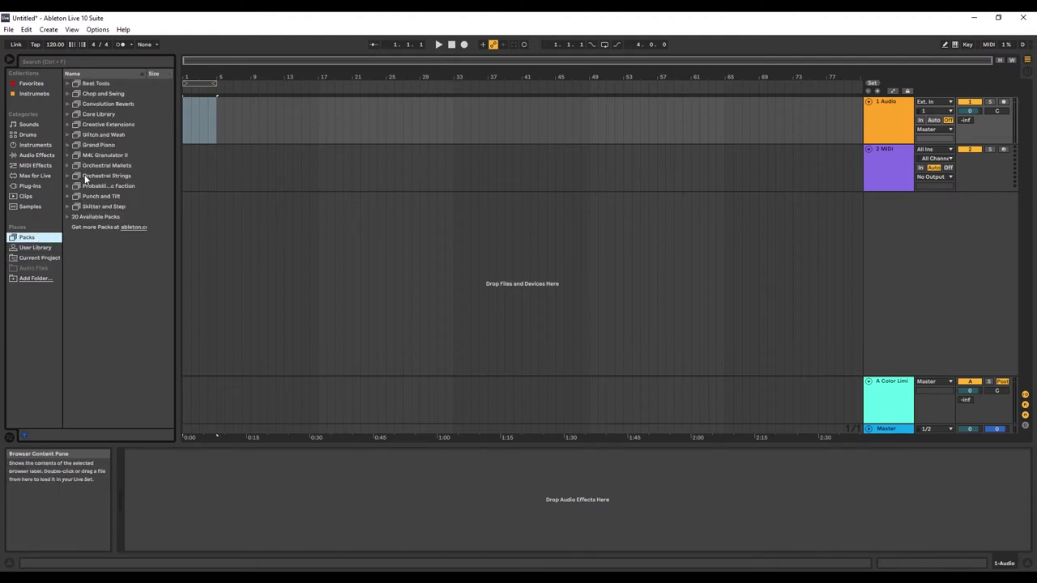
click(68, 196)
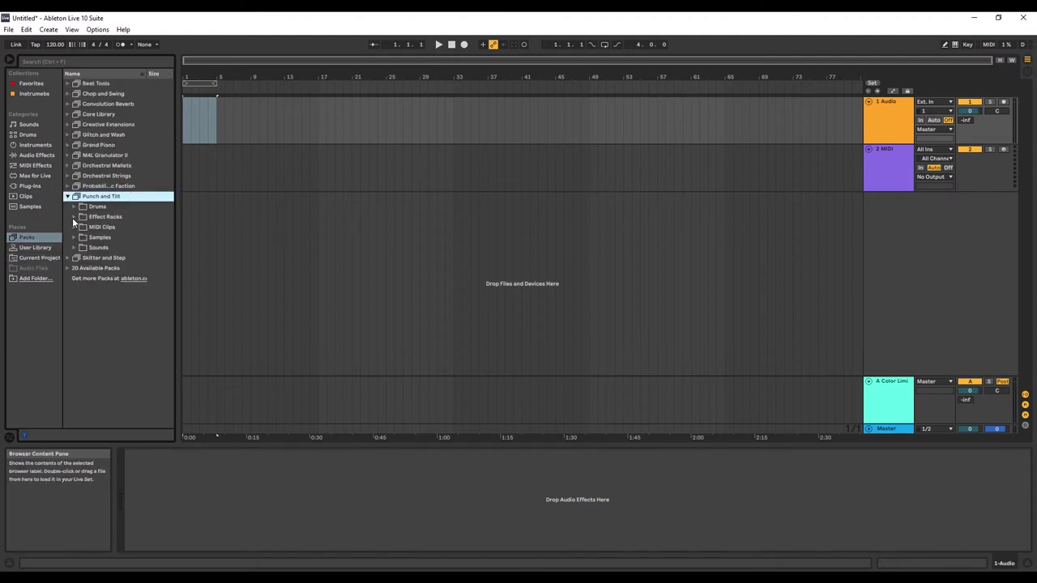
click(73, 247)
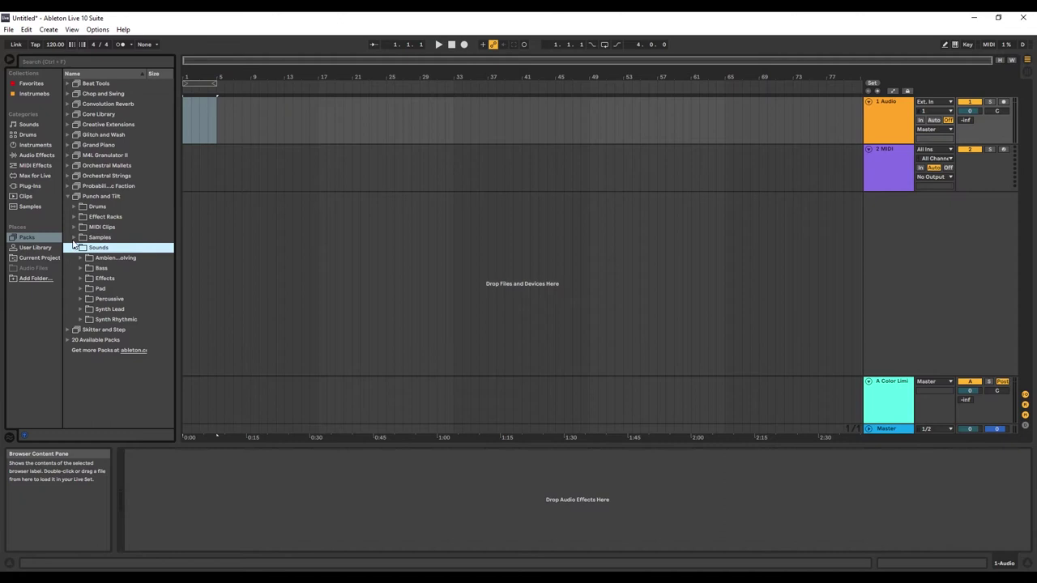
click(74, 238)
click(79, 258)
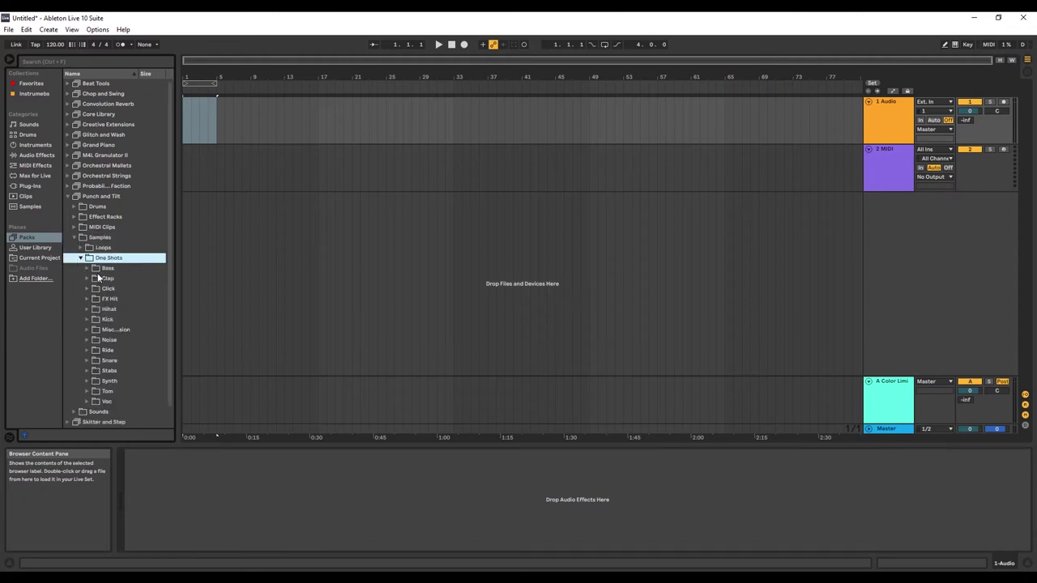
click(86, 278)
drag(116, 289, 185, 128)
- Play the clap, set its track volume to -4.9 dB and route the track's output to Sends Only
key(space)
key(space)
drag(970, 111, 970, 117)
key(space)
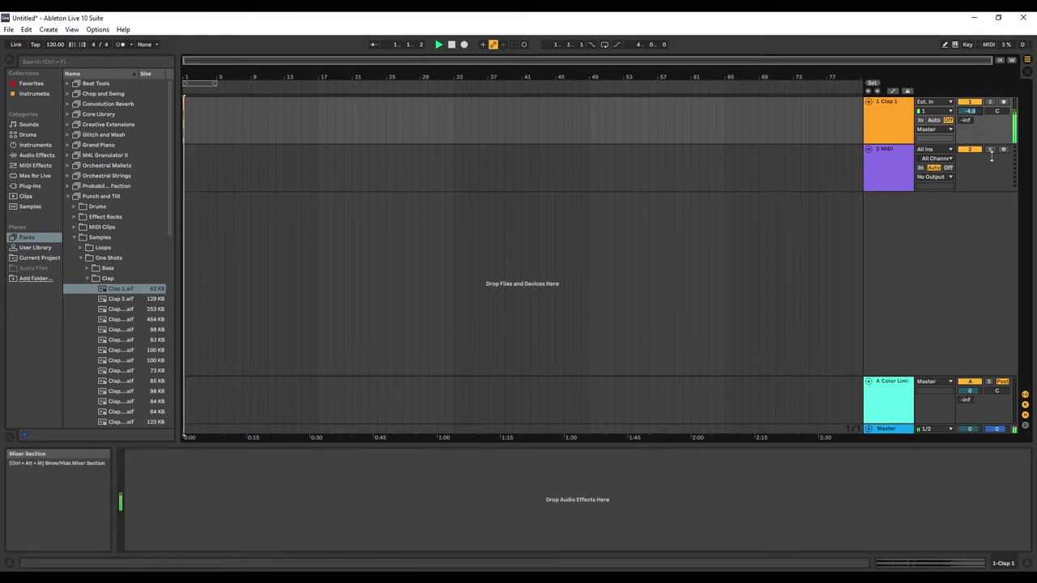
key(space)
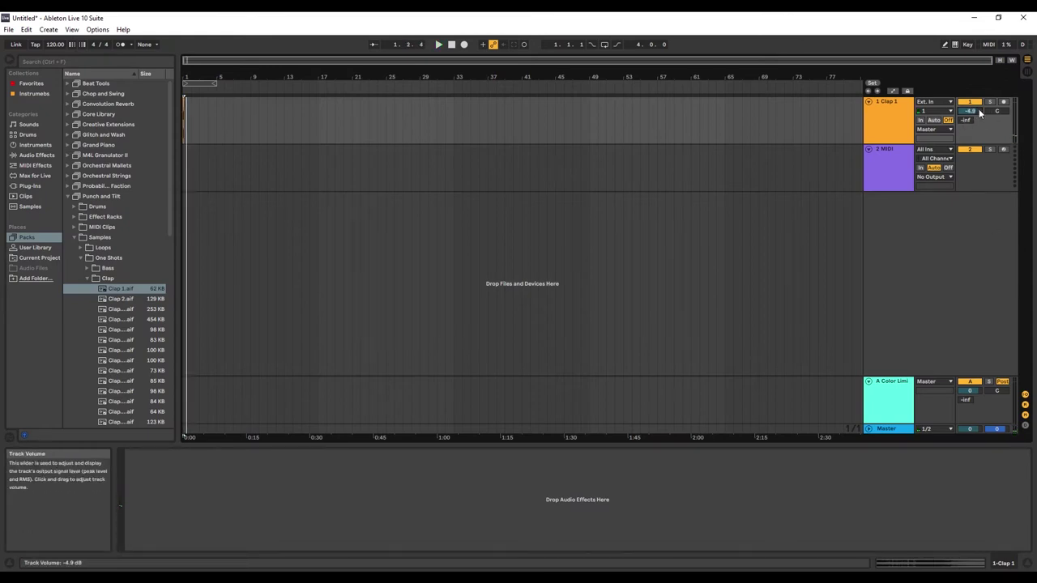
click(947, 130)
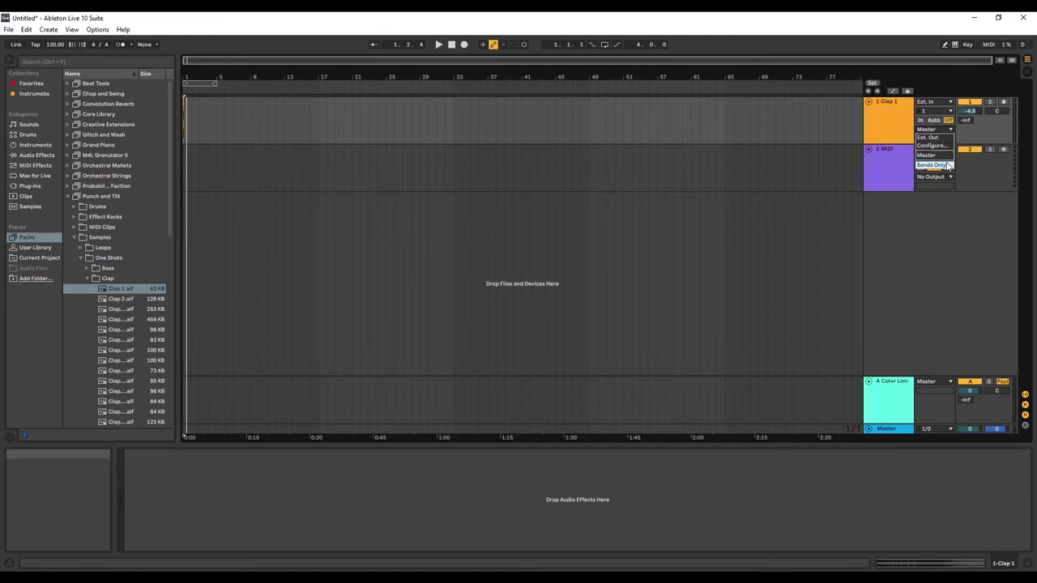
click(931, 164)
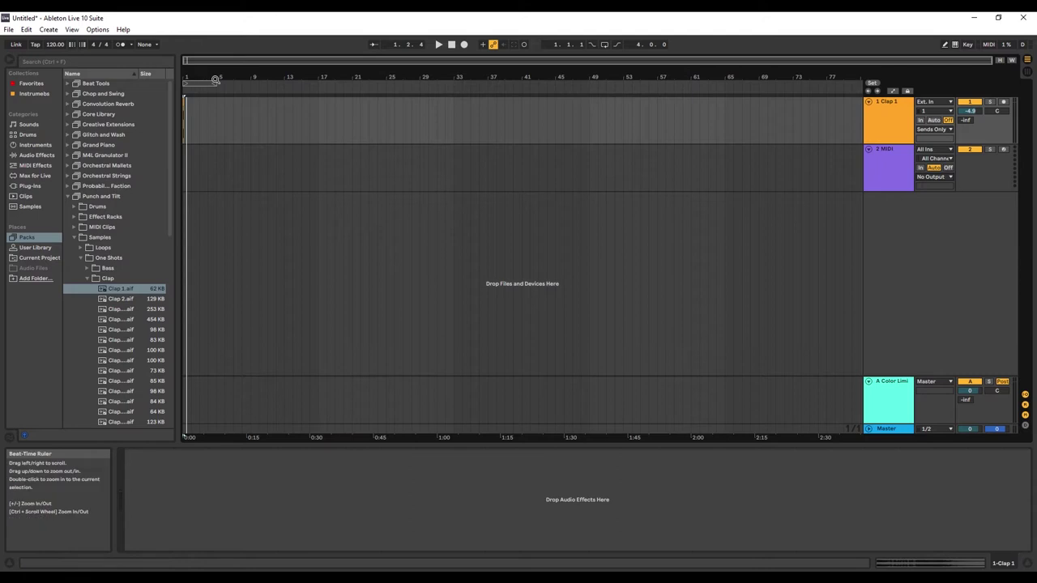
- Shorten the loop brace to the first bar, turn on looping and play the clap
drag(215, 81, 192, 84)
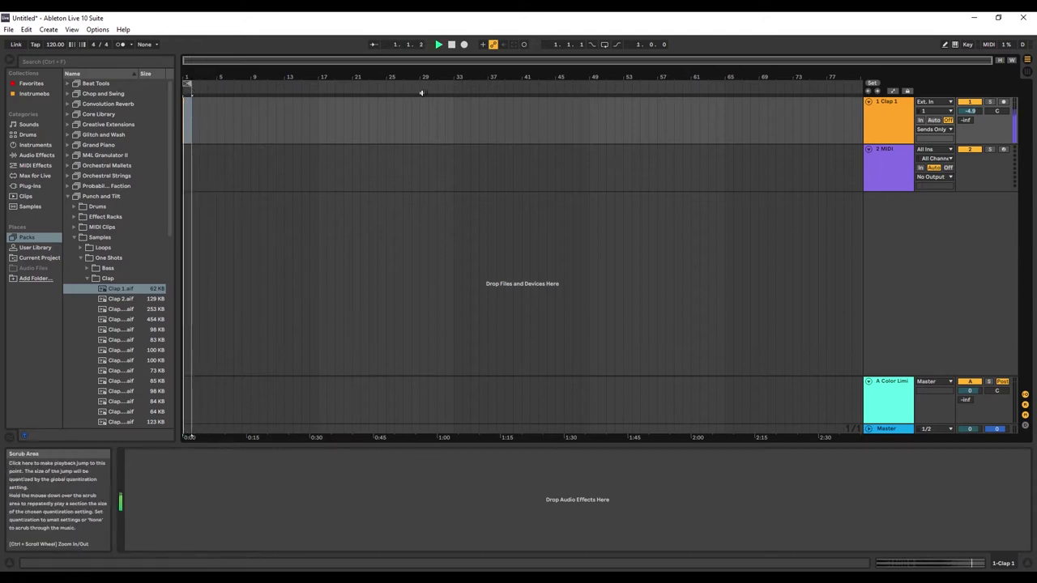
click(603, 44)
key(space)
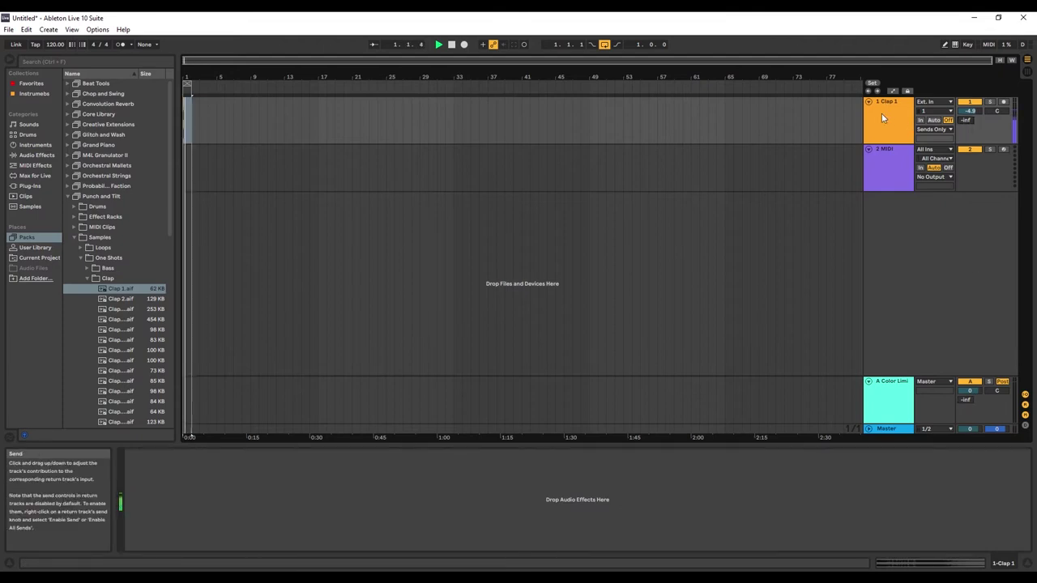
- Audition the clap through the return with its send at about -3.4 dB, return the send to -inf and stop playback
drag(965, 121, 964, 49)
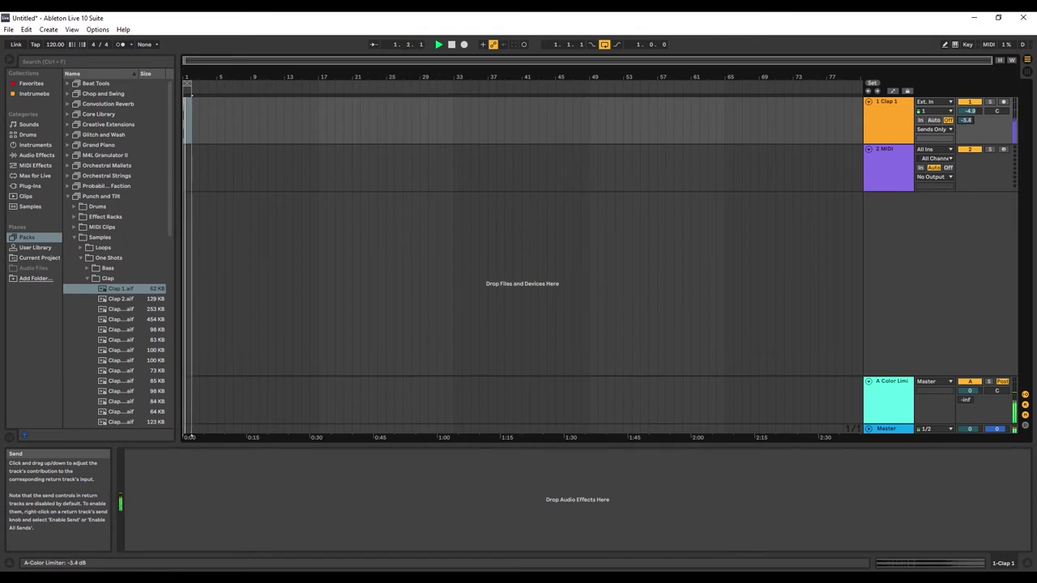
drag(967, 121, 967, 202)
key(space)
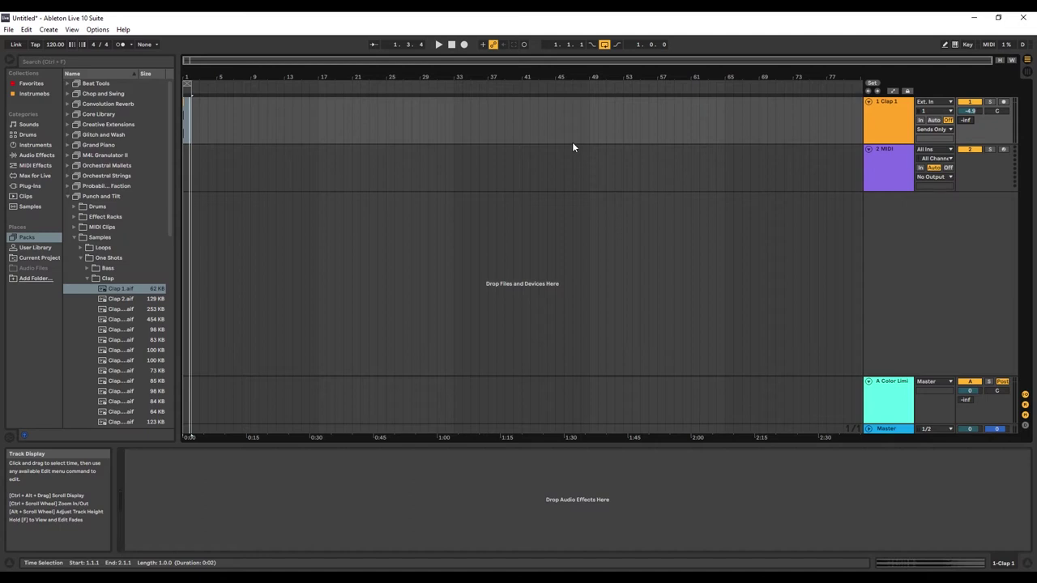
- Lower the Master volume to -44.6 dB and raise the Color Limiter return's own send to about -9.3 dB
click(888, 389)
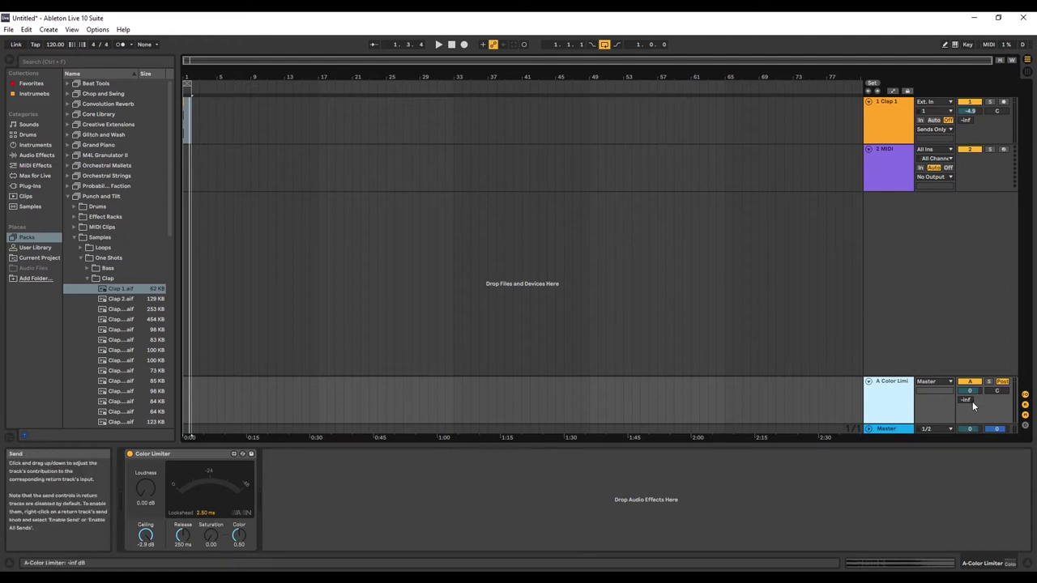
drag(967, 398, 967, 396)
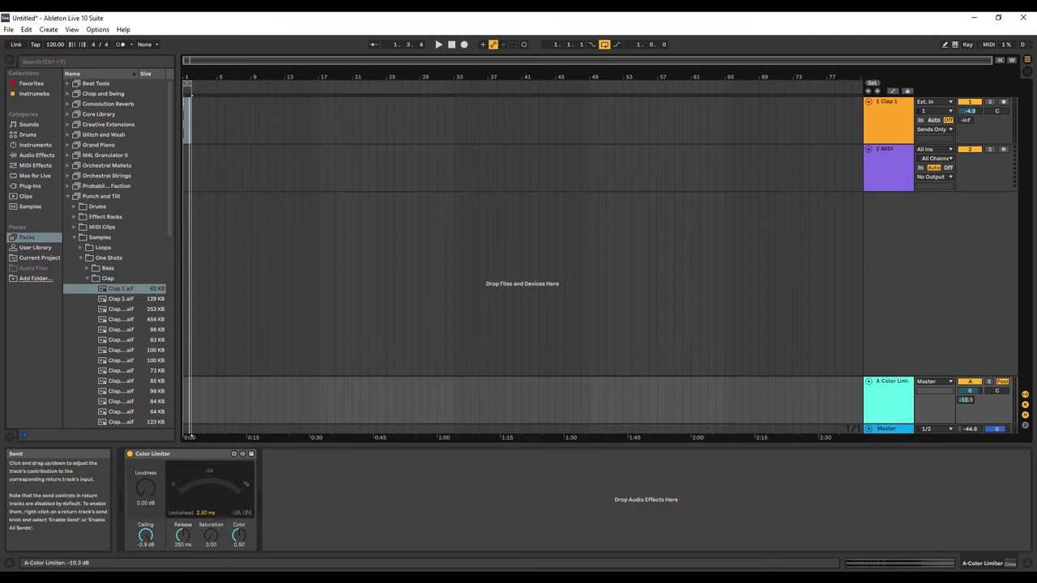
- Play the looped clap with its send at -3.4 dB and raise the return track's own send to 0 dB
click(886, 107)
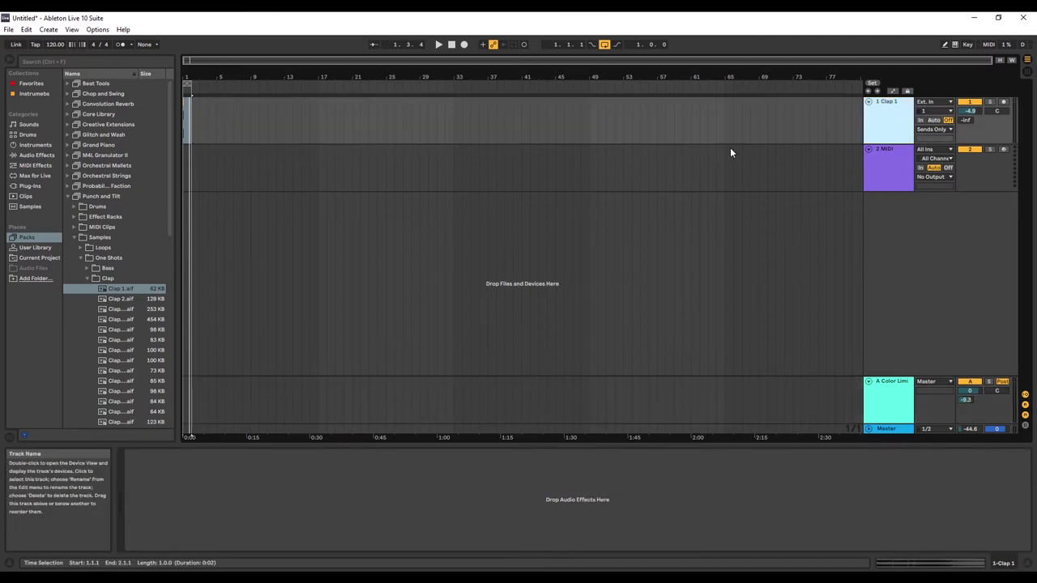
click(184, 112)
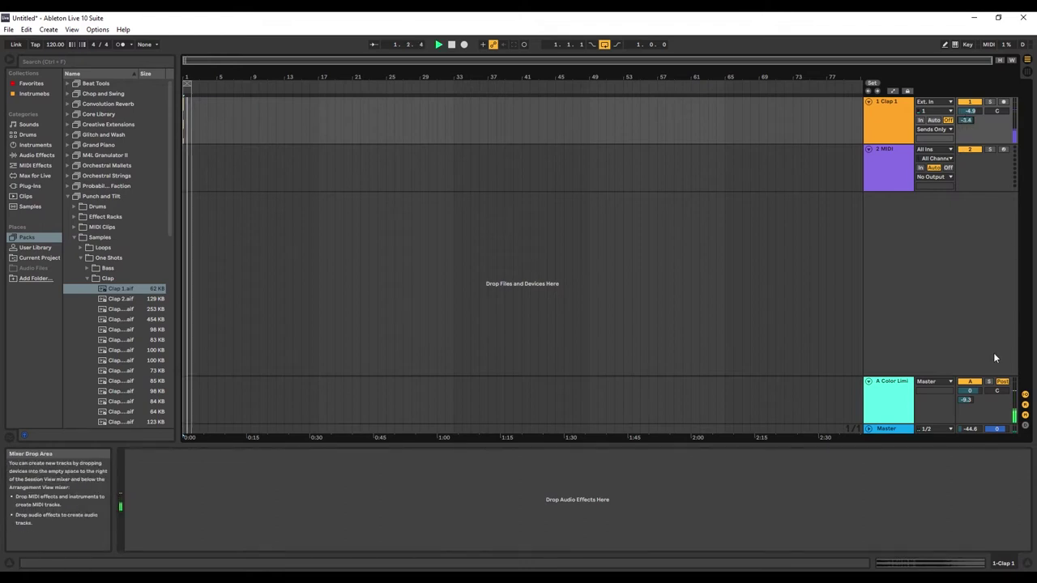
click(968, 399)
drag(968, 399, 968, 369)
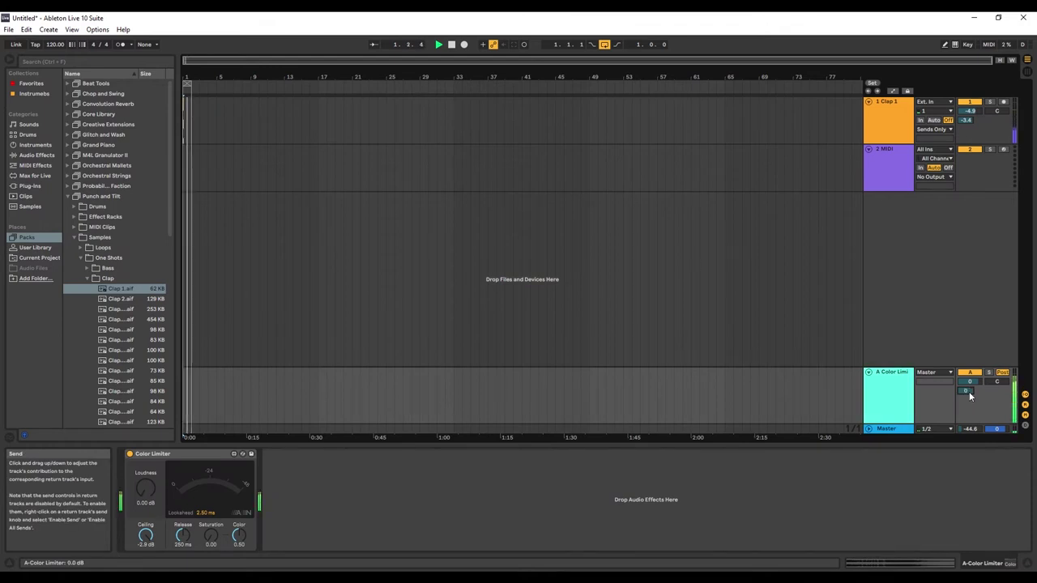
- Raise the Master volume to about -18.7 dB and set the Color Limiter's ceiling to -0.6 dB
drag(972, 430, 972, 415)
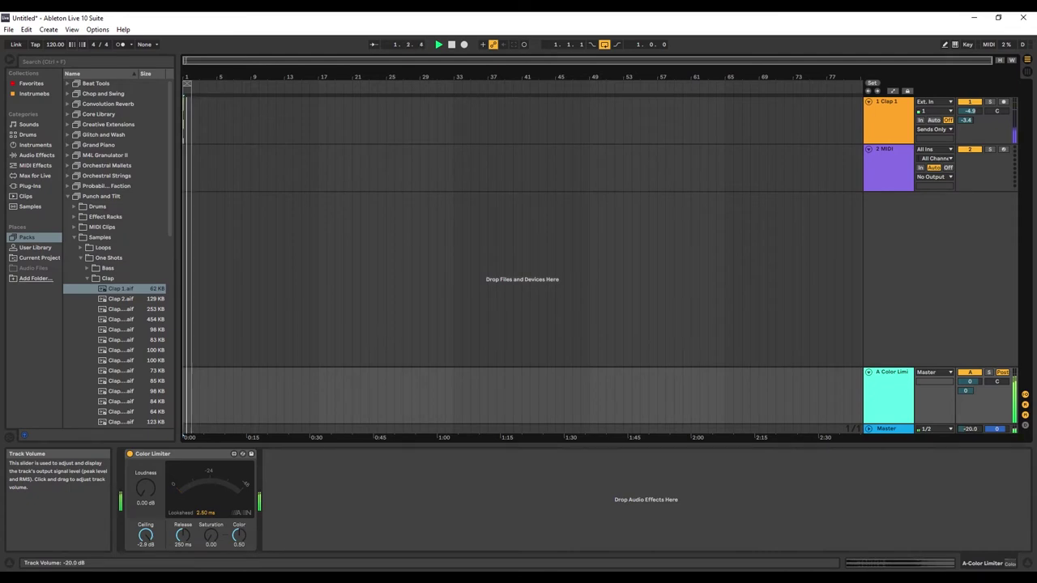
click(877, 385)
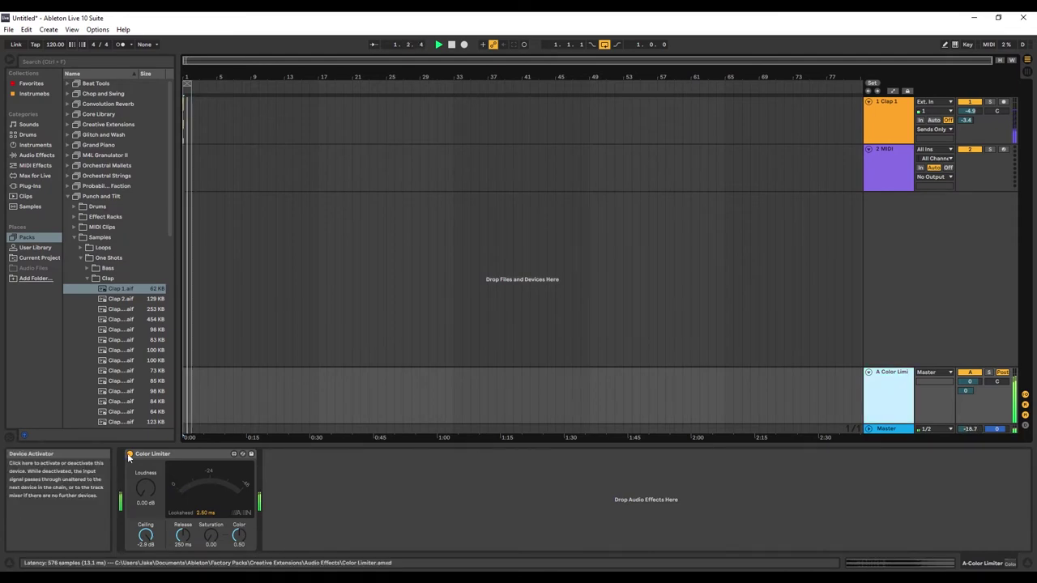
click(146, 536)
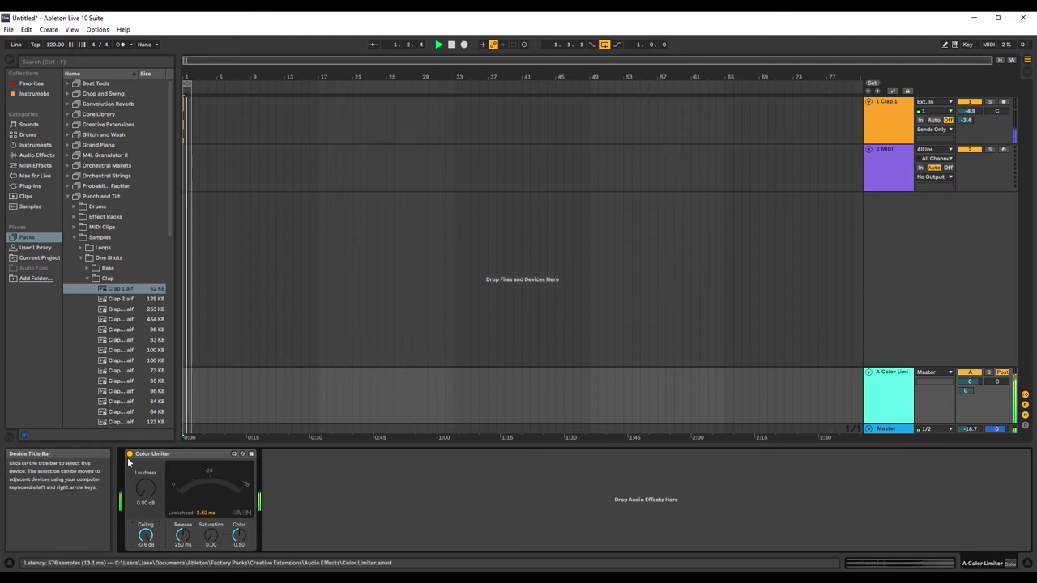
- Compare the feedback with the Color Limiter bypassed, switch the limiter back on and set the Master volume to -16.2 dB
click(895, 430)
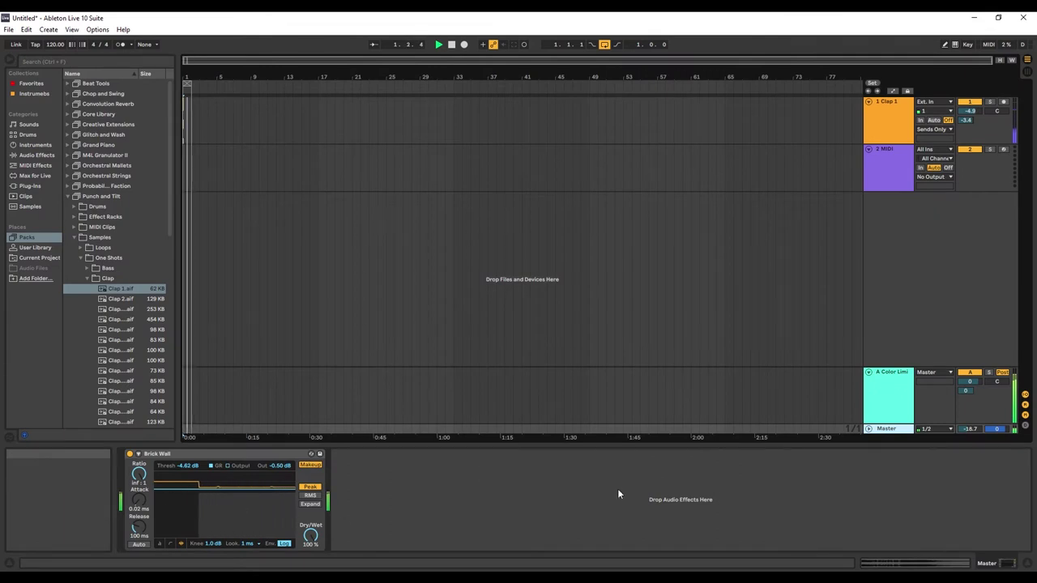
click(887, 396)
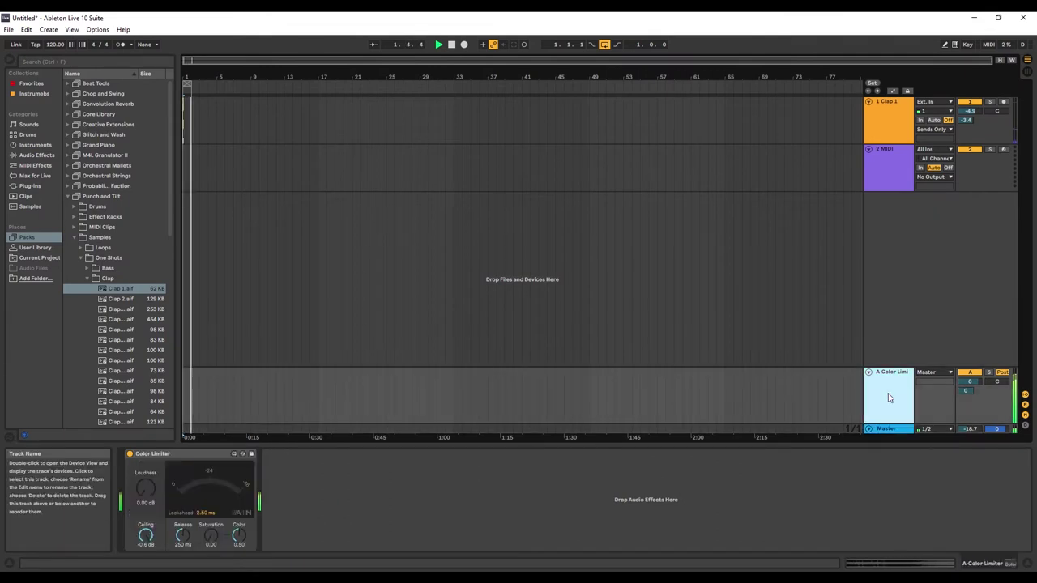
click(131, 454)
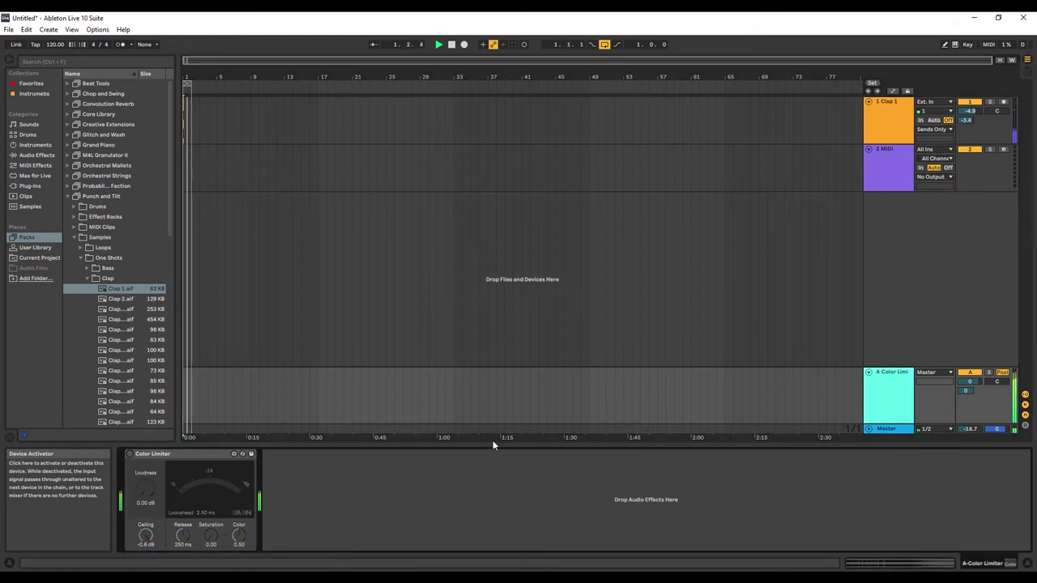
drag(976, 432, 975, 442)
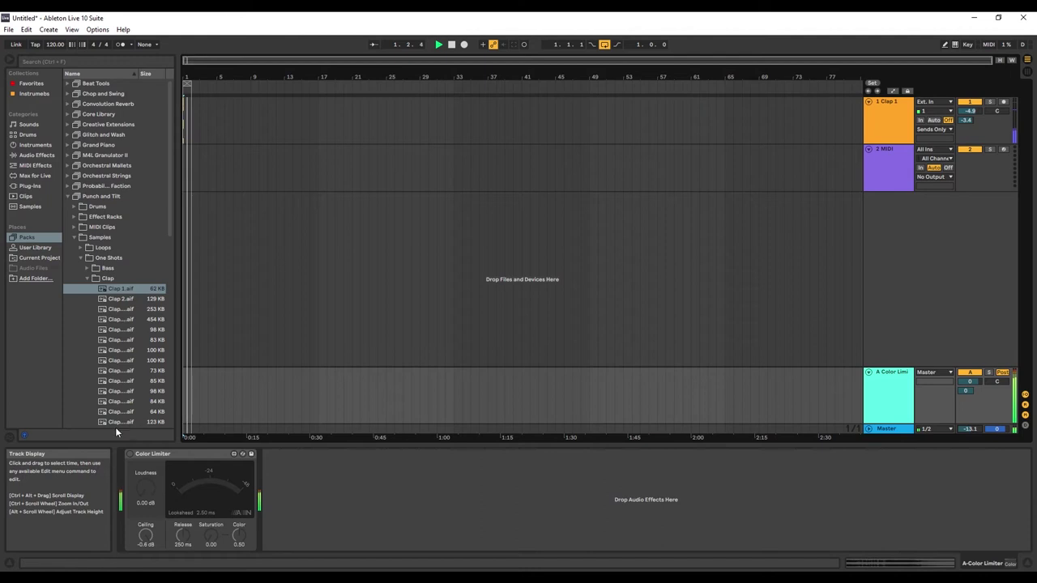
drag(969, 429, 970, 441)
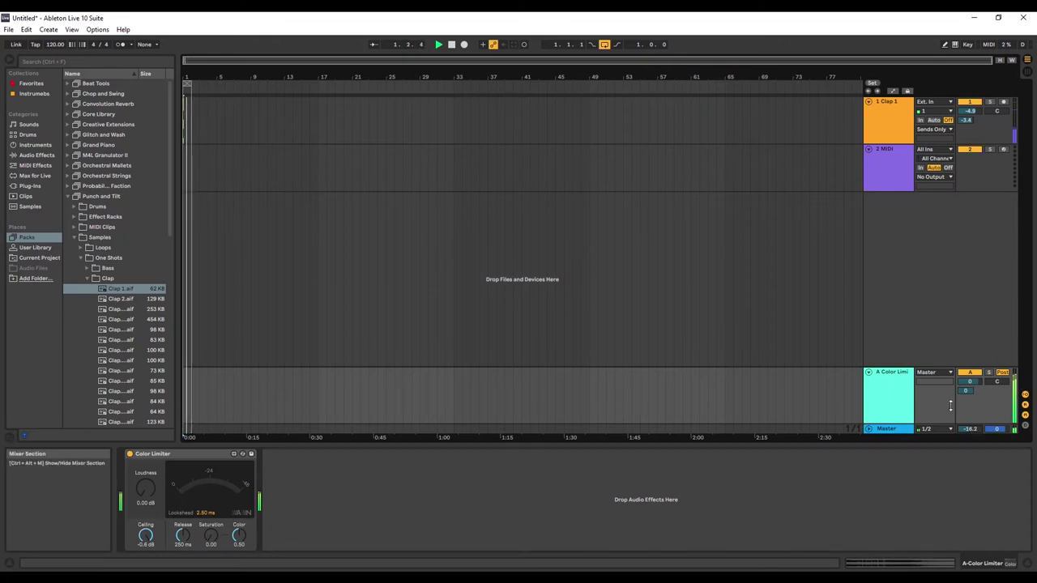
- Insert a second return track and enlarge it so its mixer controls are shown
right_click(936, 345)
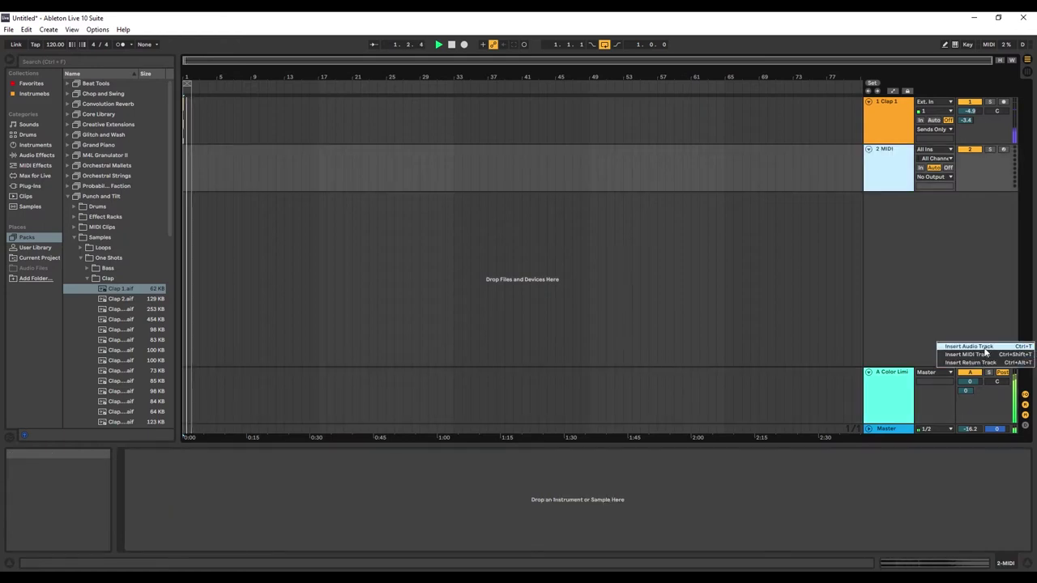
click(977, 362)
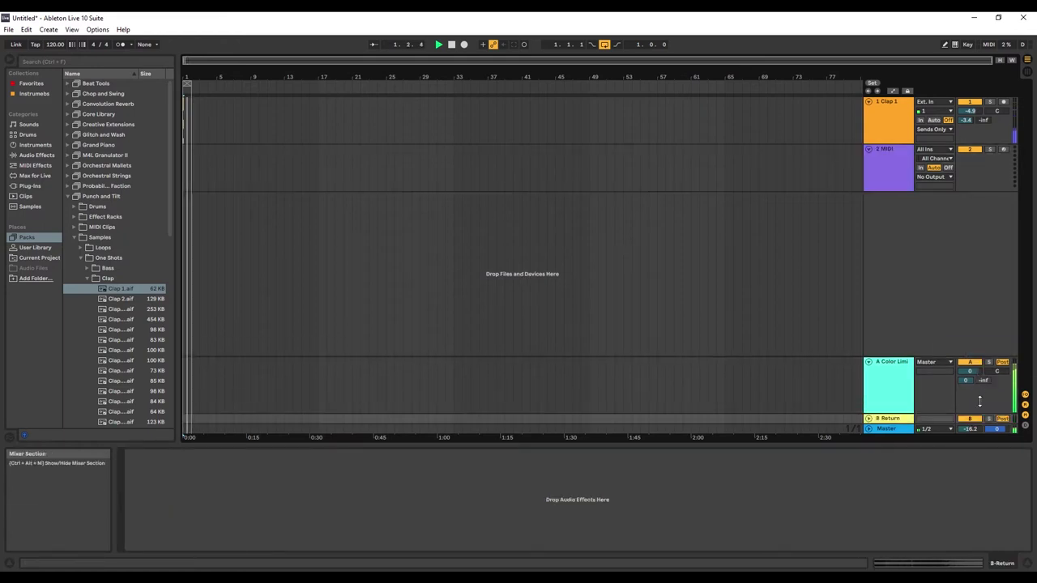
drag(896, 418, 902, 372)
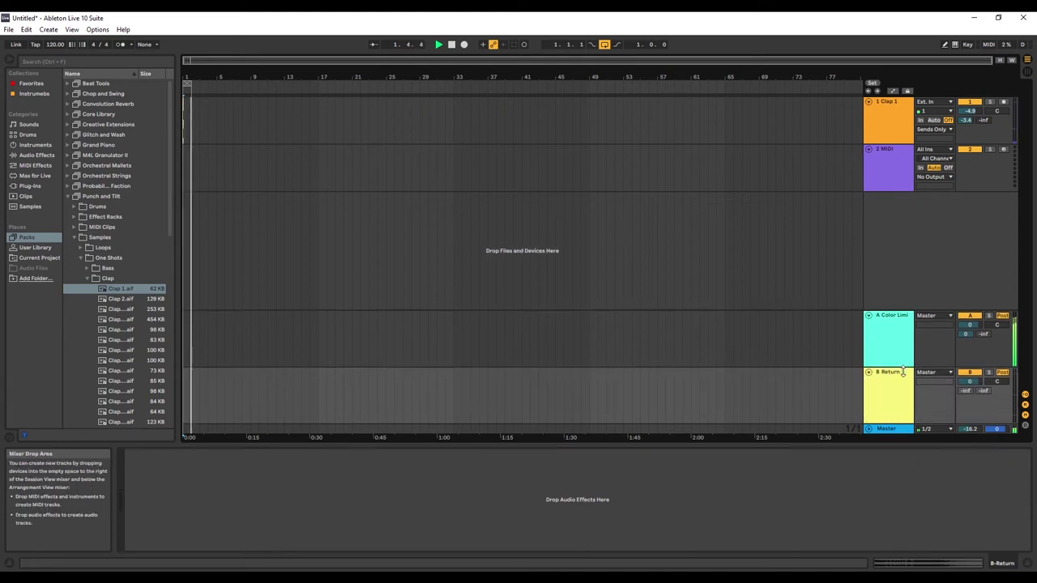
- Enable the Color Limiter return's send to return B and raise it to about -10.3 dB
right_click(983, 333)
click(979, 336)
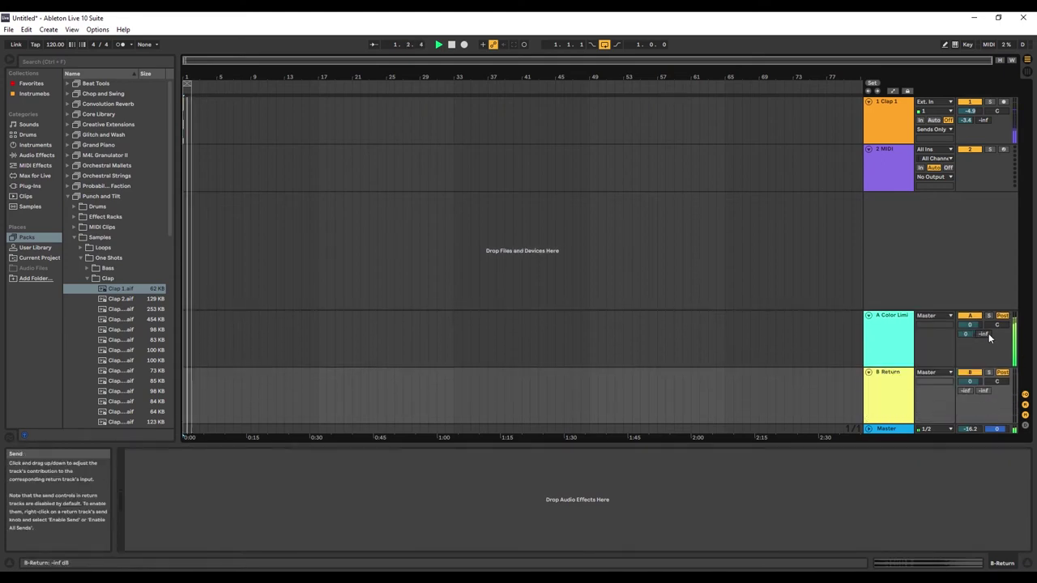
right_click(986, 333)
click(983, 340)
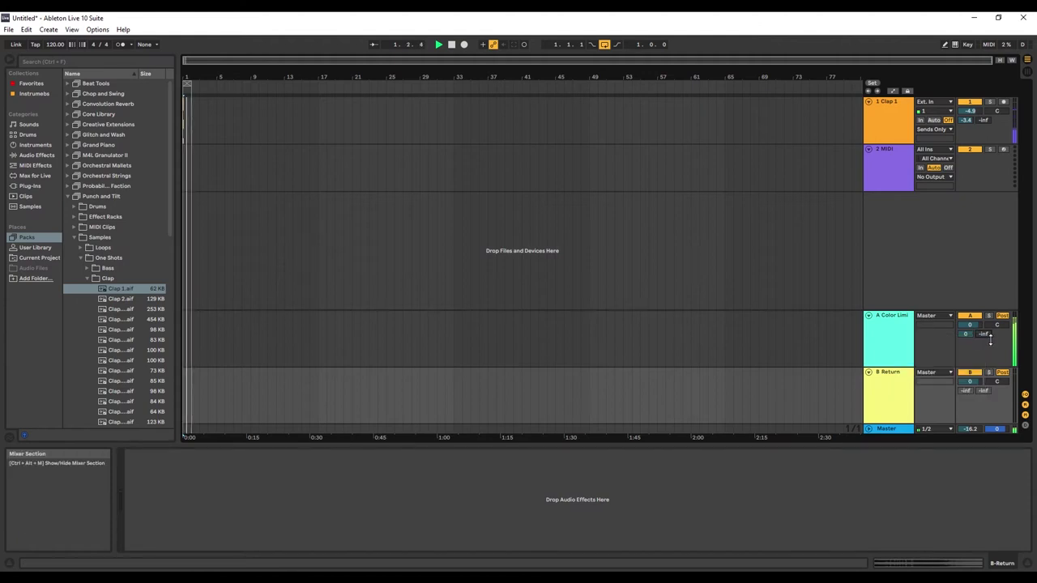
drag(985, 336, 985, 326)
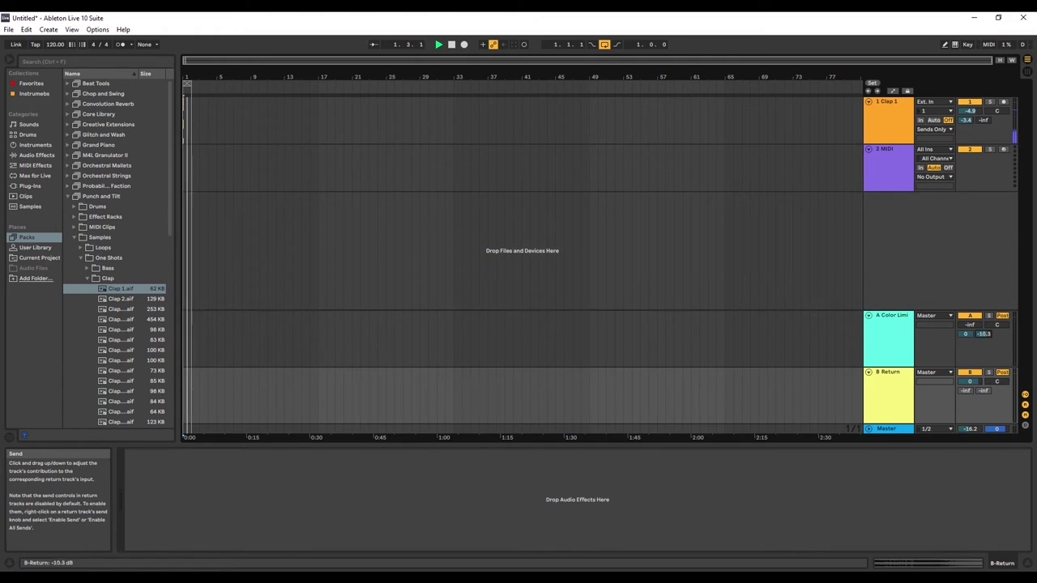
- Set the Color Limiter return's volume to -17.0 dB and its send to return B to -20.0 dB
drag(970, 324, 969, 322)
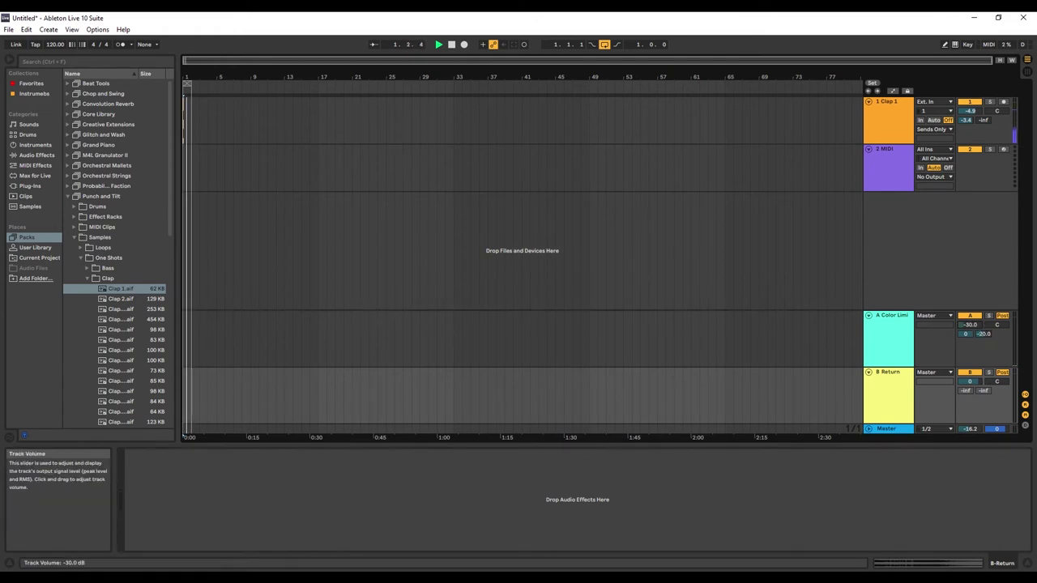
right_click(983, 335)
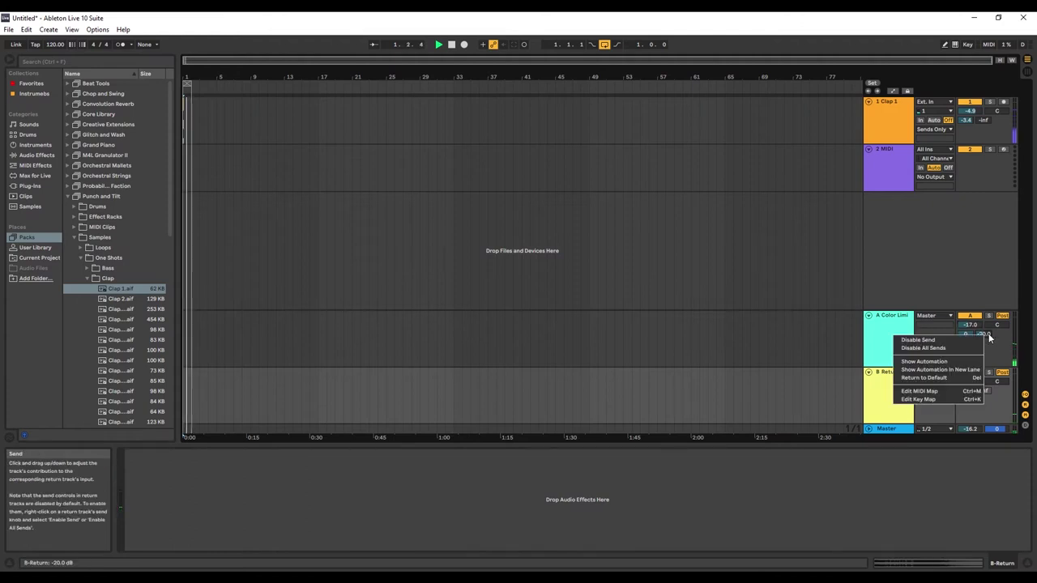
click(993, 339)
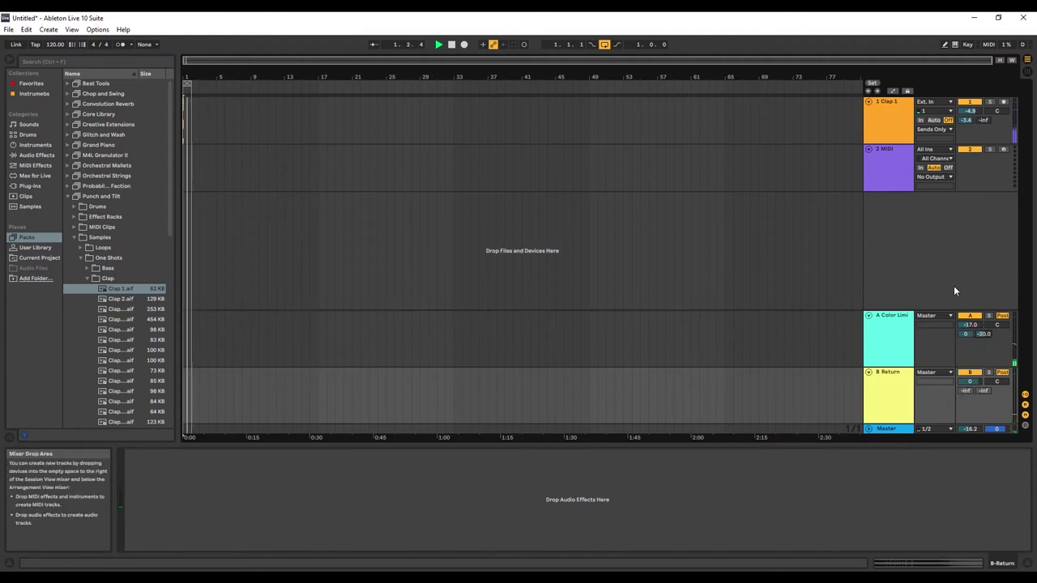
- Switch both return tracks to pre-fader and, with the Color Limiter return's volume at -inf, set its send to return B to -7.8 dB
key(Tab)
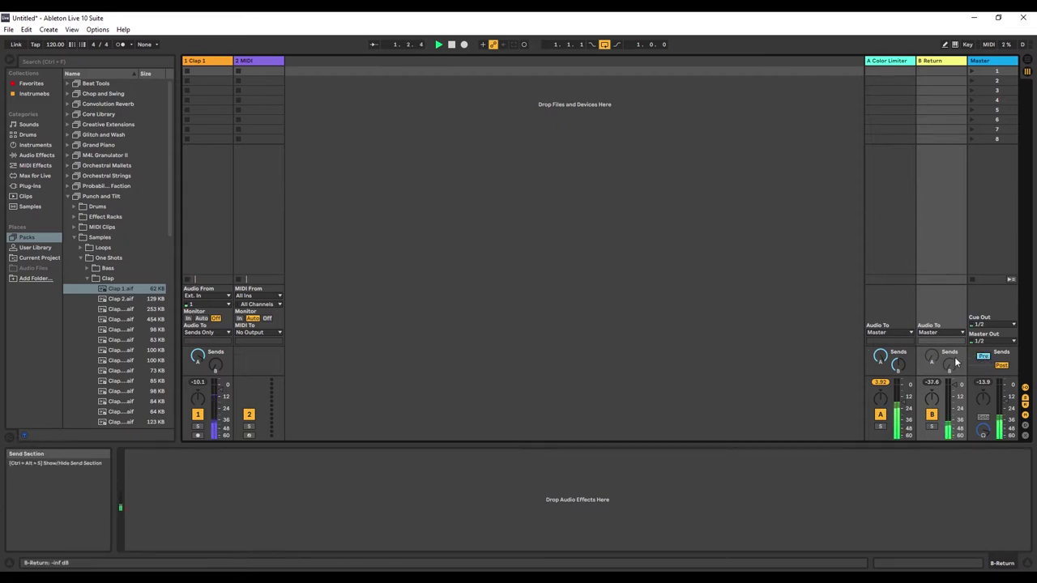
key(Tab)
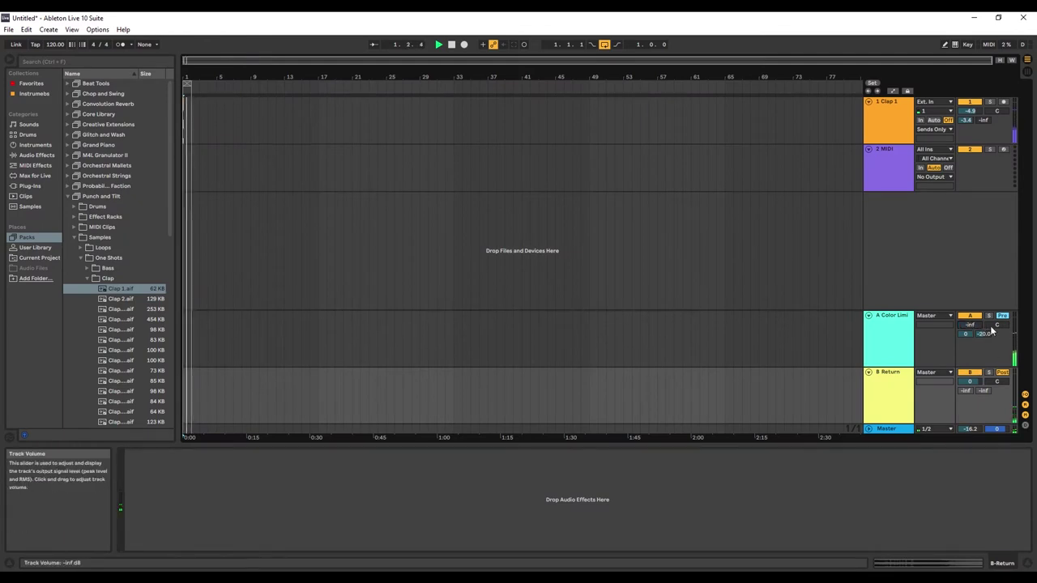
click(984, 334)
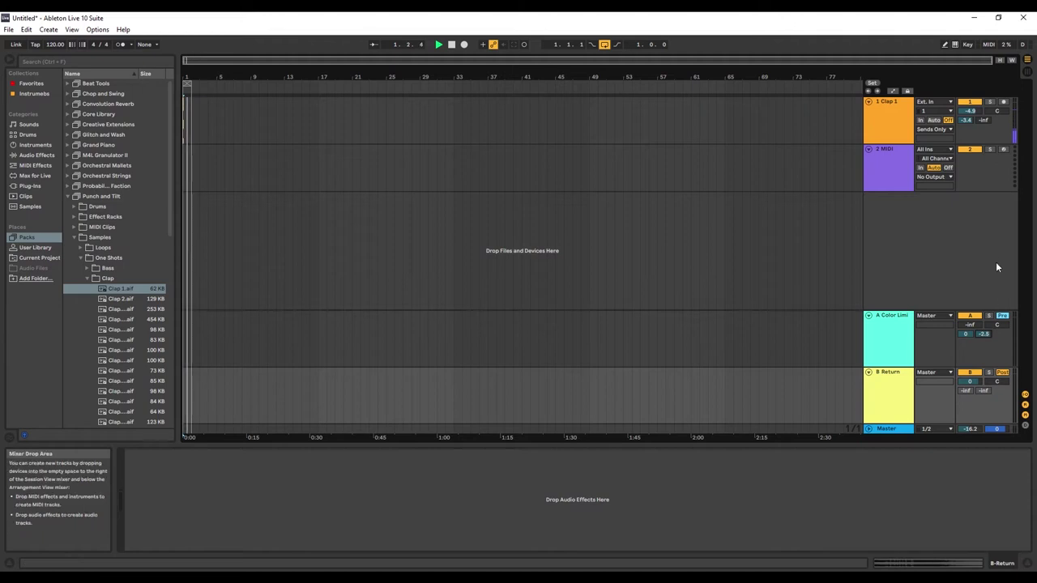
click(1001, 374)
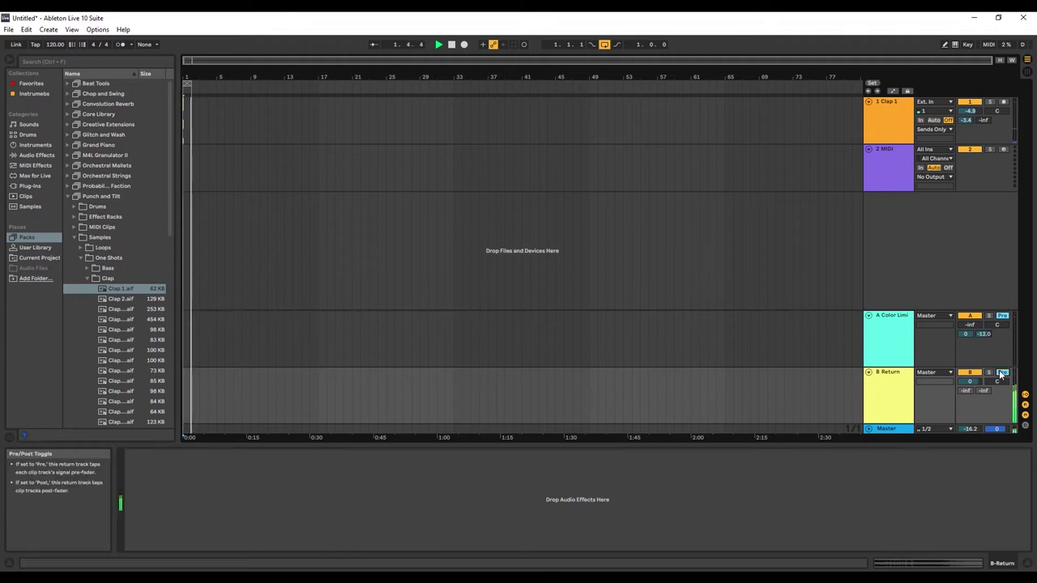
click(1002, 316)
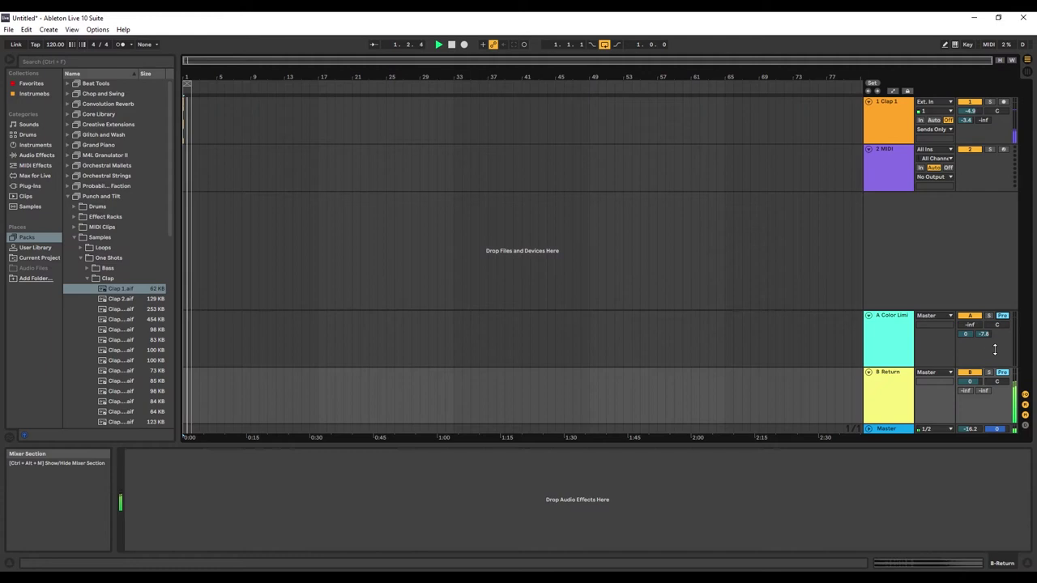
- Check the device chains of both returns, list the Favorites devices in the browser and select return B
click(892, 389)
click(898, 356)
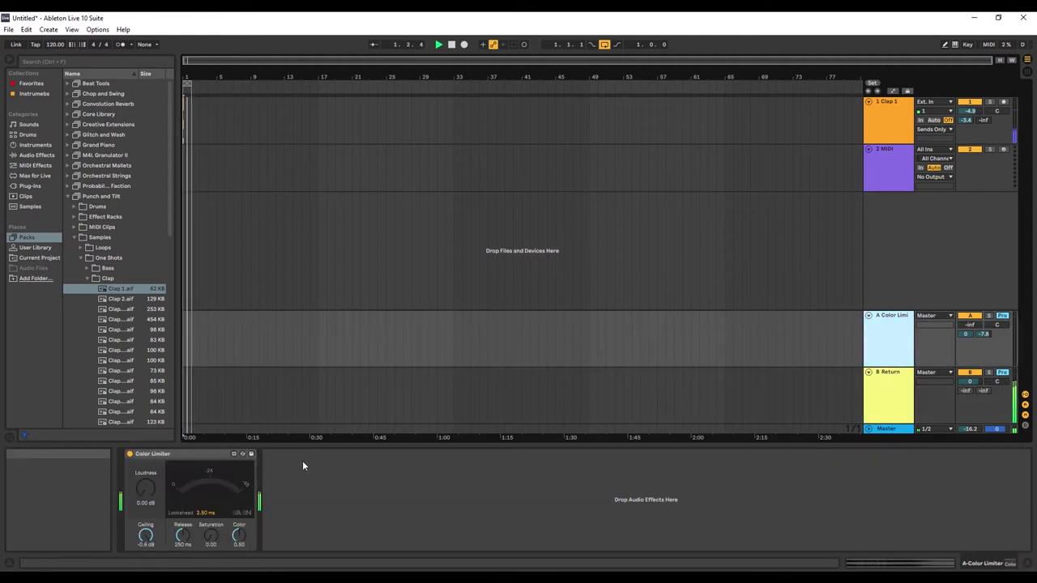
click(882, 404)
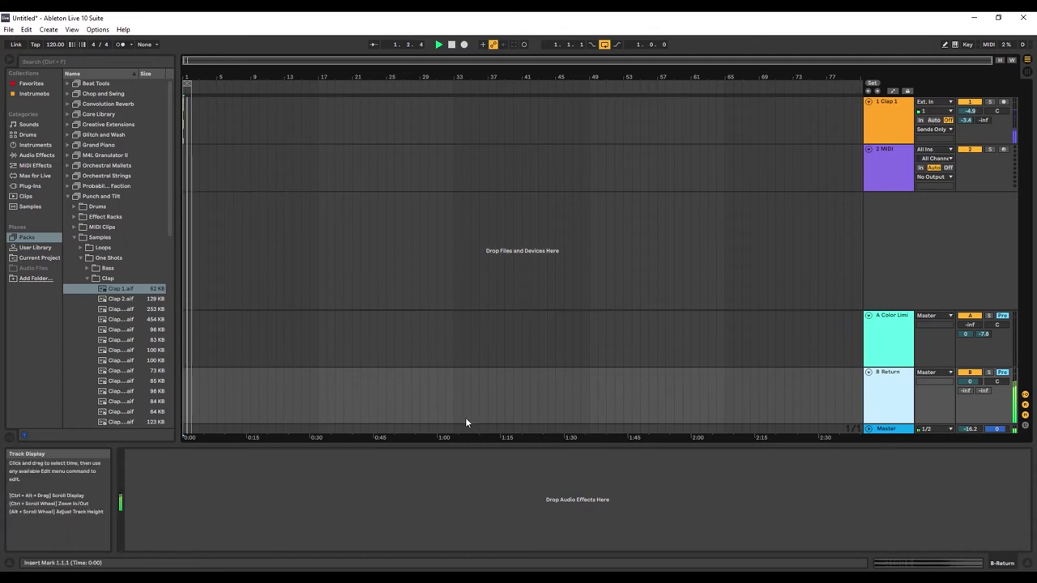
click(28, 84)
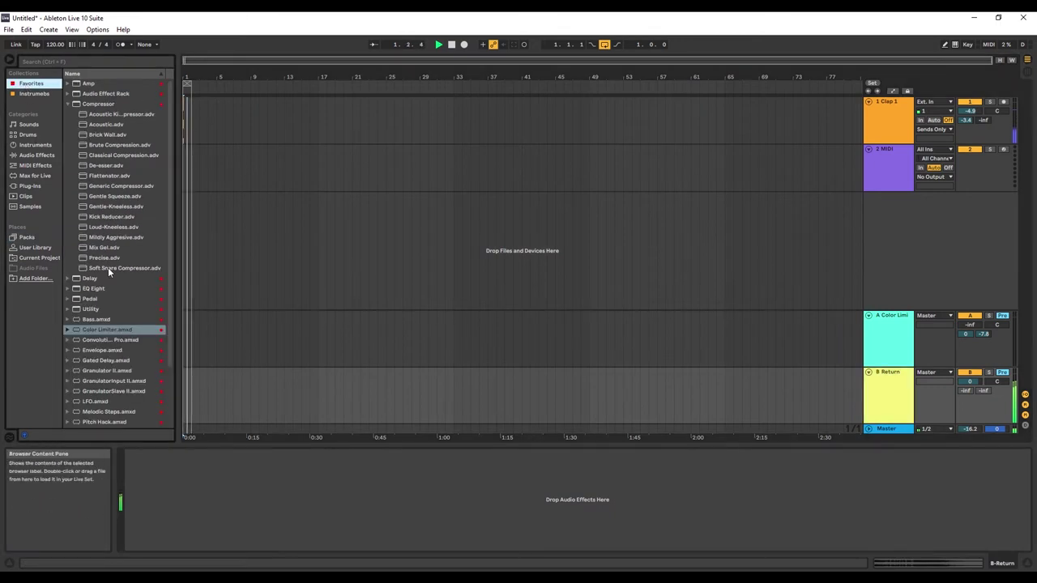
click(886, 433)
click(887, 430)
click(895, 415)
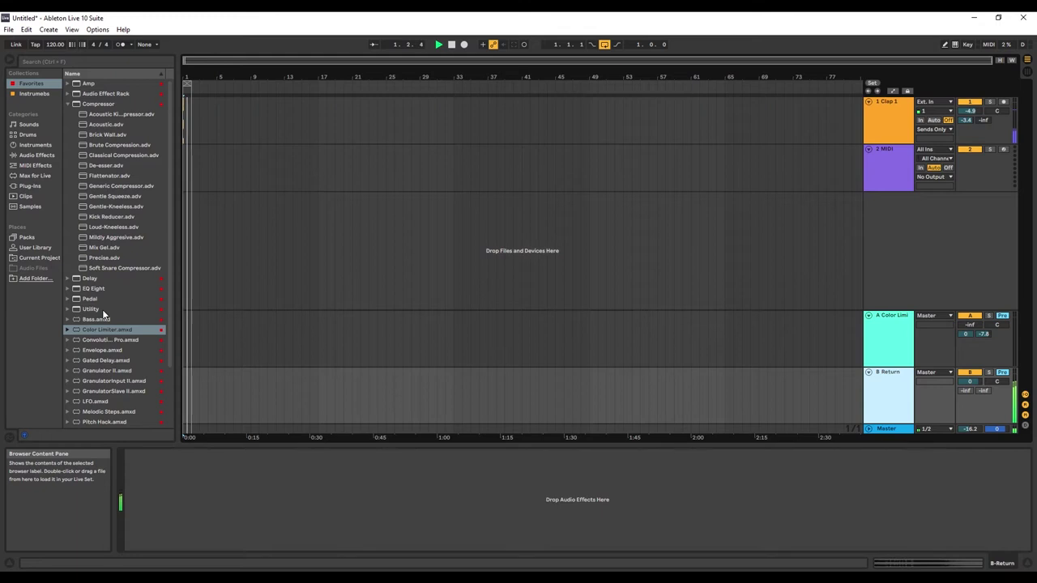
- Add EQ Eight to return B and shape a band-pass with a high cut near 843 Hz and a low cut near 116 Hz
scroll(105, 312, down, 3)
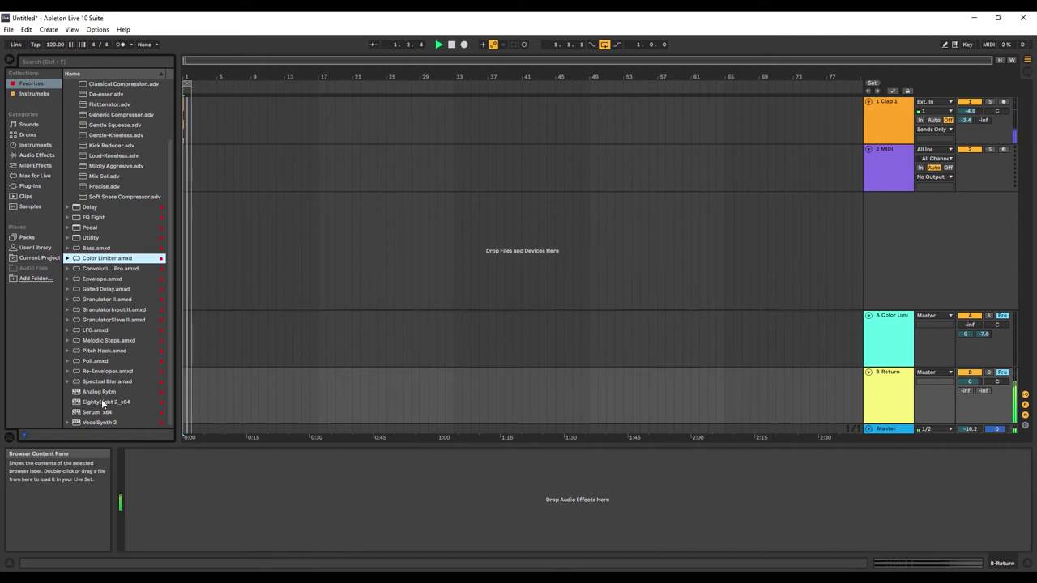
drag(93, 217, 354, 413)
drag(346, 505, 269, 498)
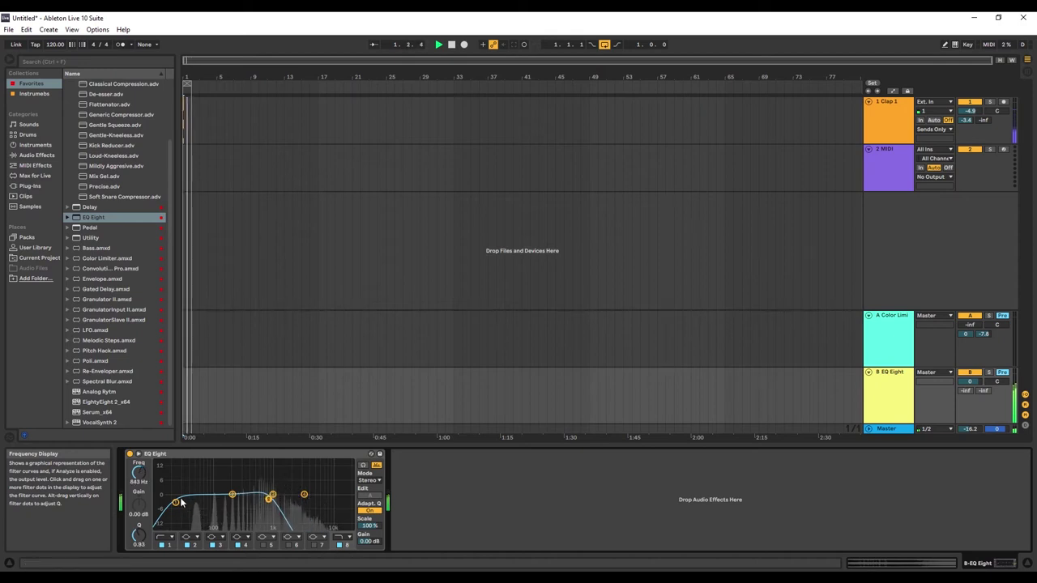
drag(179, 507, 222, 500)
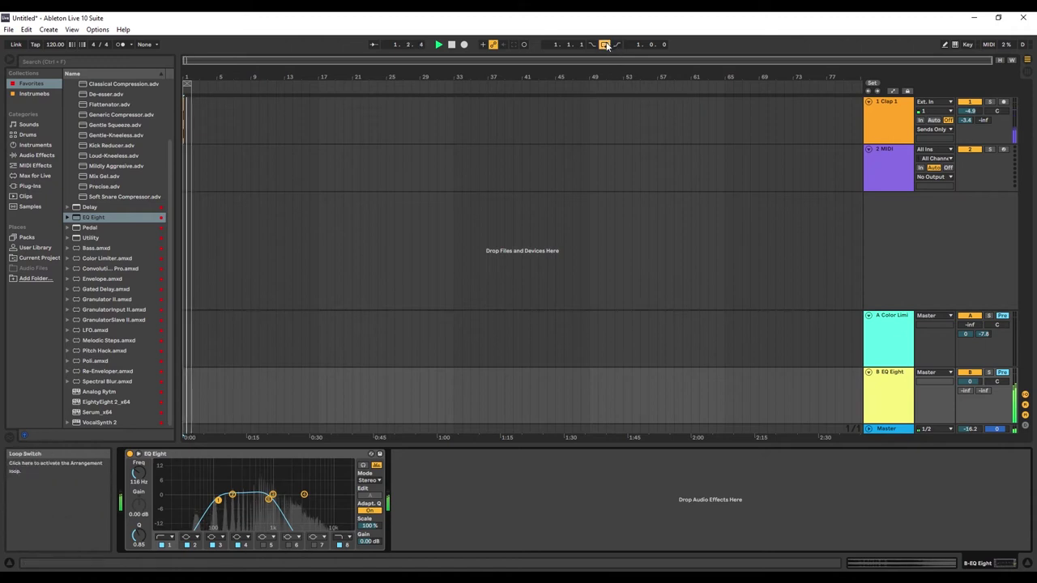
- Insert a new audio track and route the EQ Eight return's output to it
right_click(879, 226)
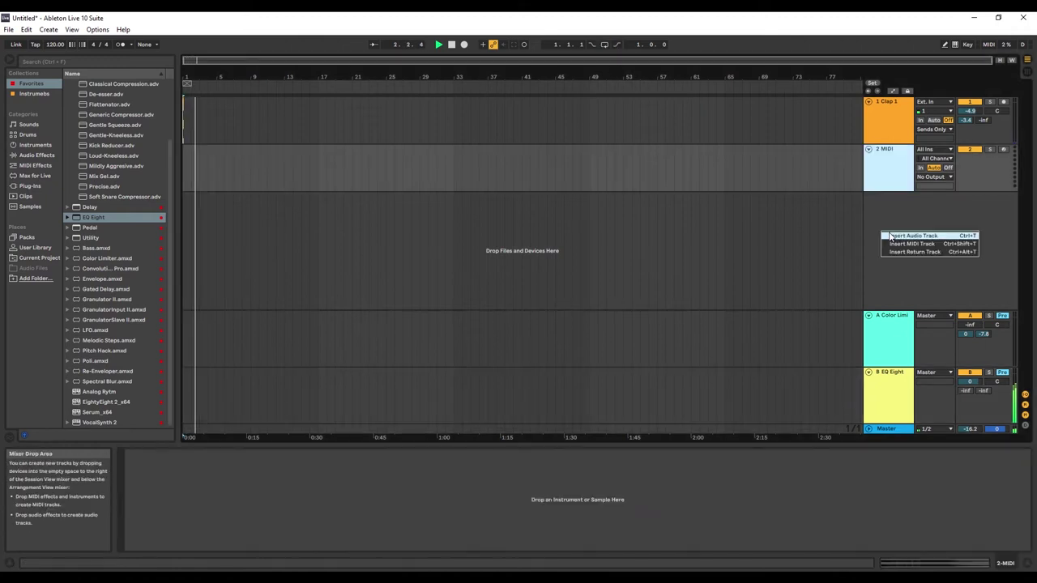
click(899, 235)
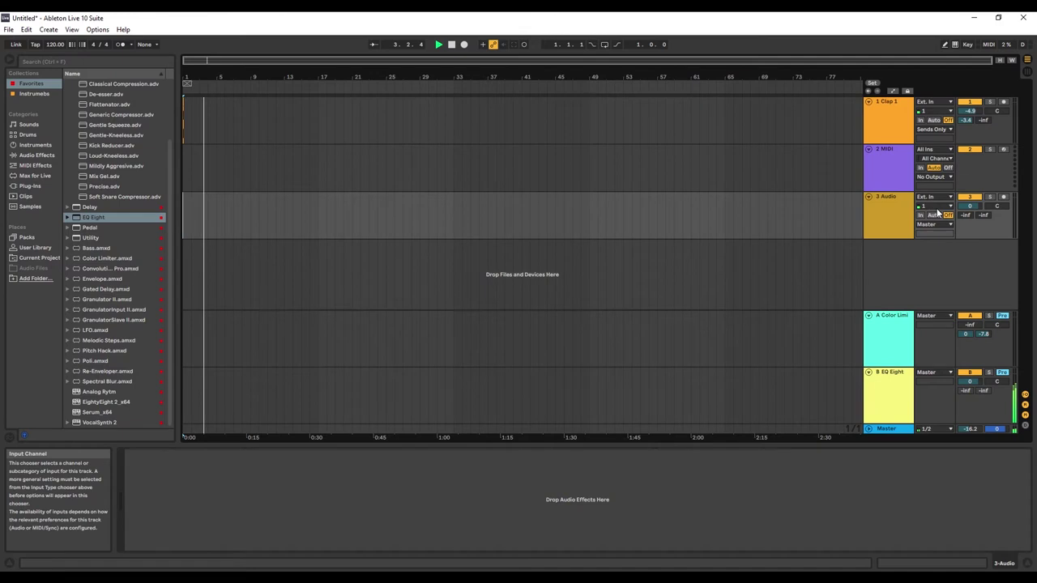
click(935, 371)
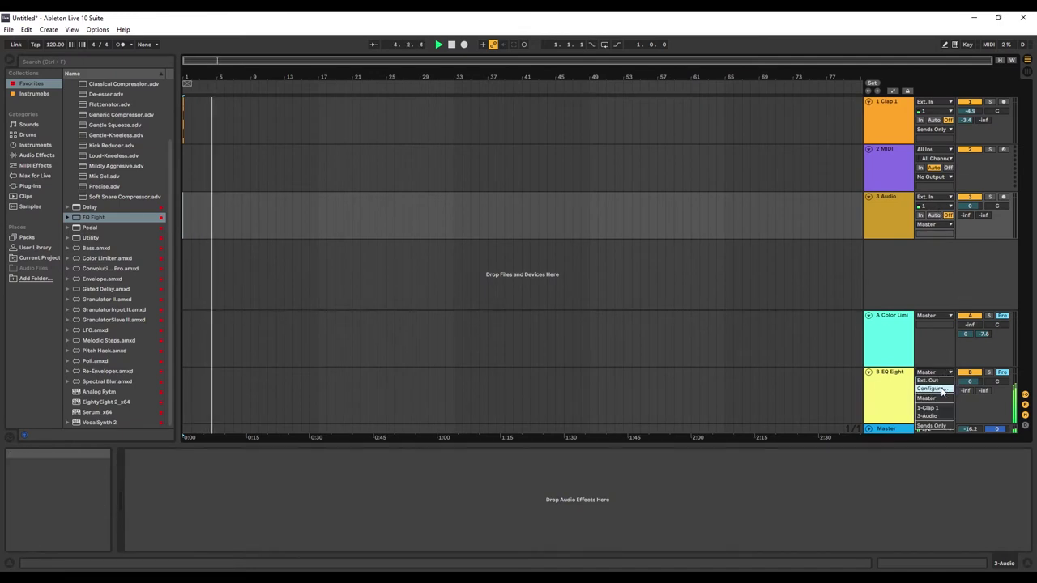
click(939, 416)
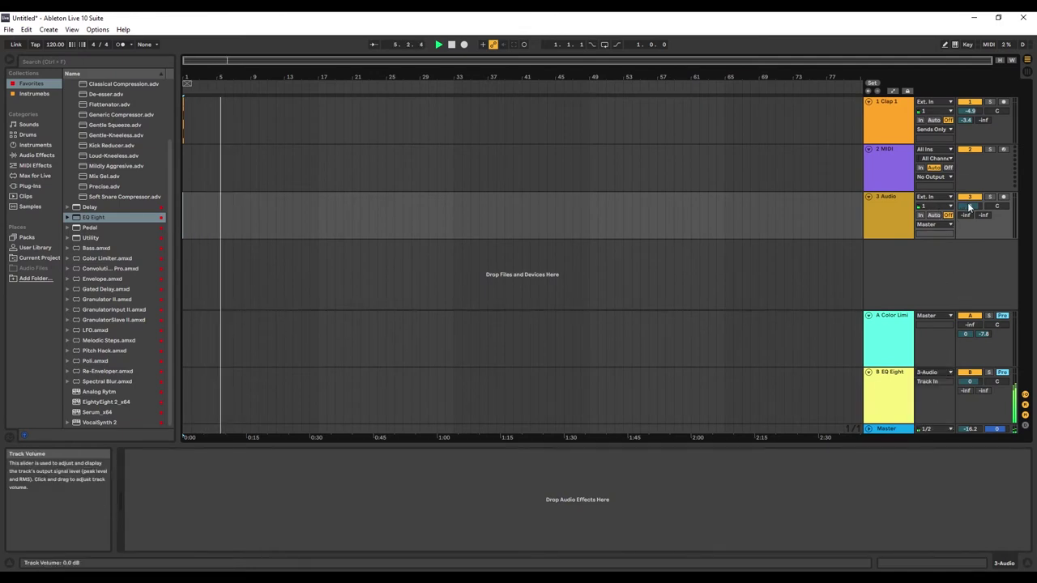
- Set the new audio track's monitoring to In, arm it and start recording into the arrangement
click(921, 215)
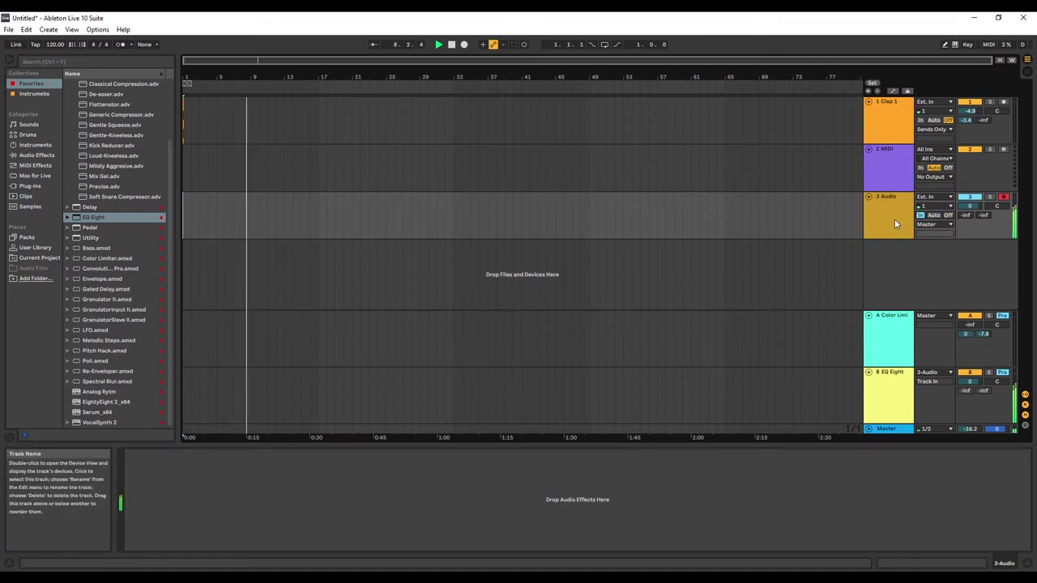
click(463, 44)
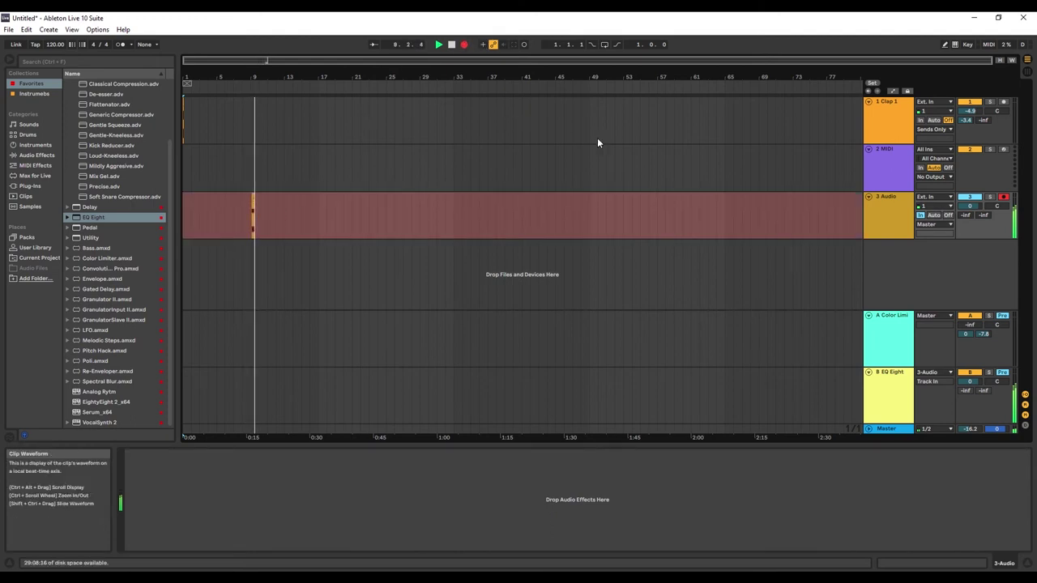
- Stop the recording and restart playback from the beginning of the arrangement with the loop switched on
click(449, 45)
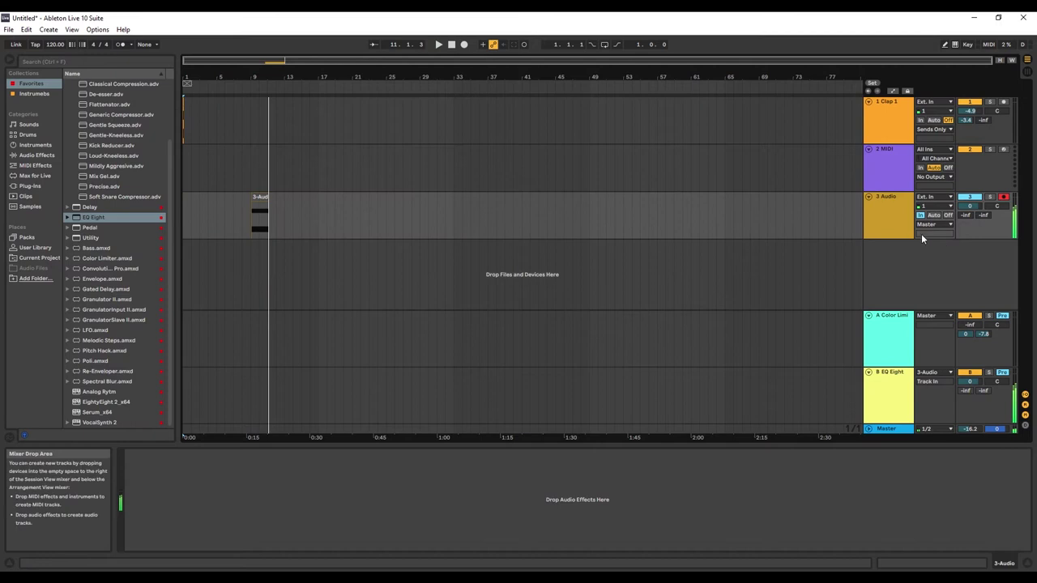
click(187, 208)
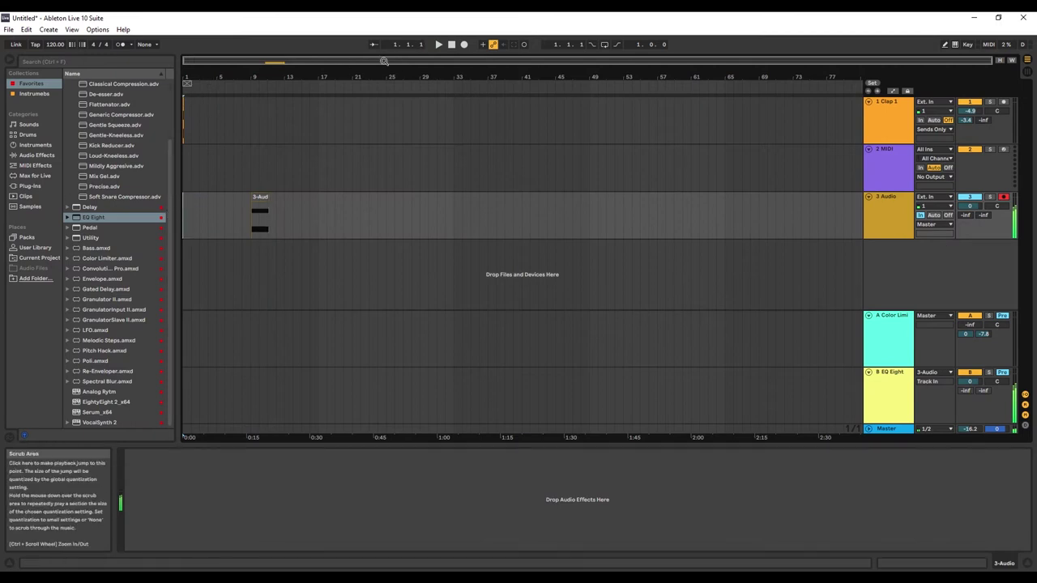
click(606, 45)
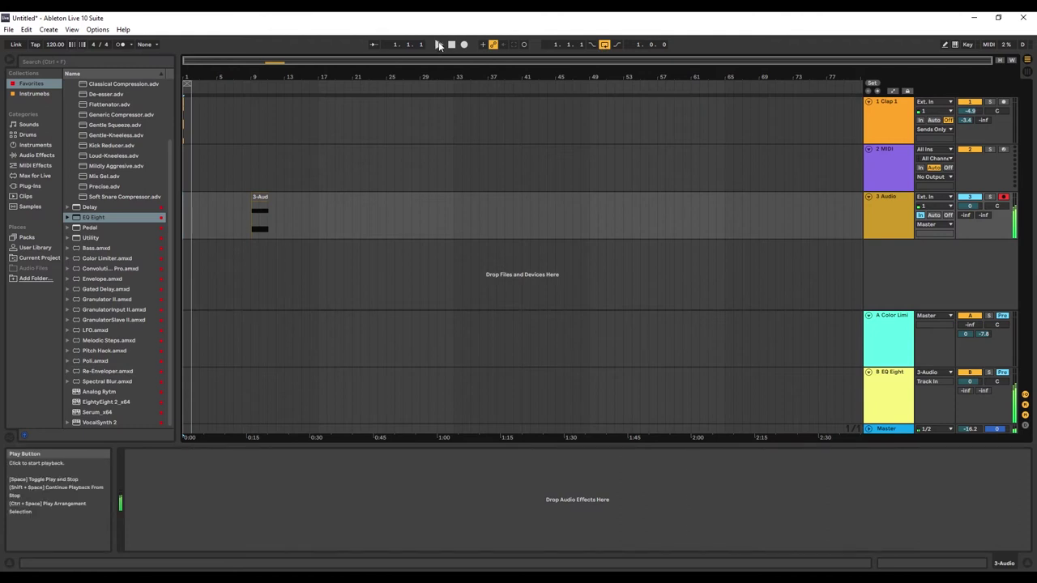
- Route return B's output back to Master and delete the recorded 3 Audio track
click(885, 219)
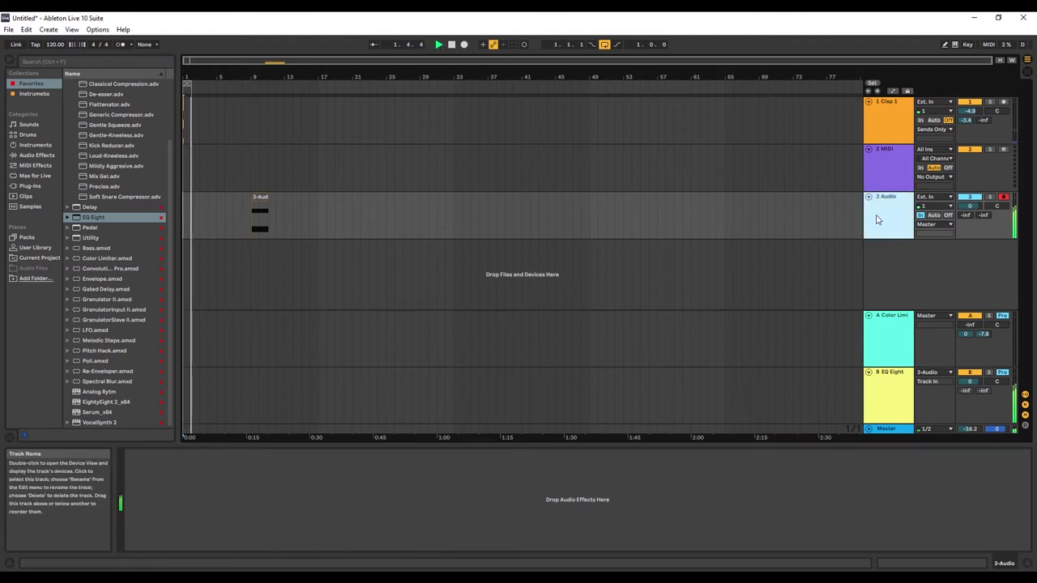
click(933, 372)
click(926, 398)
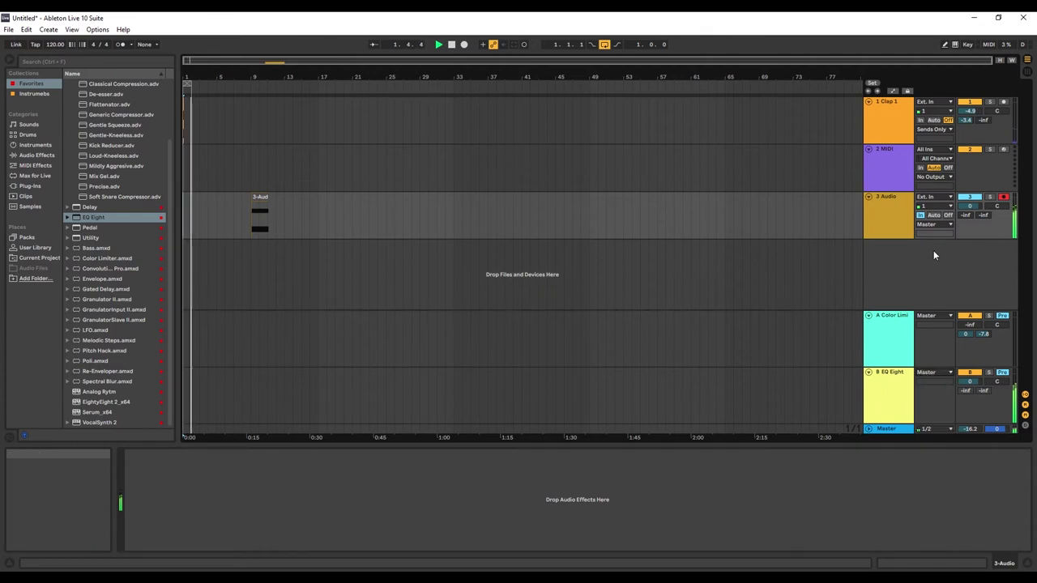
click(900, 209)
key(Delete)
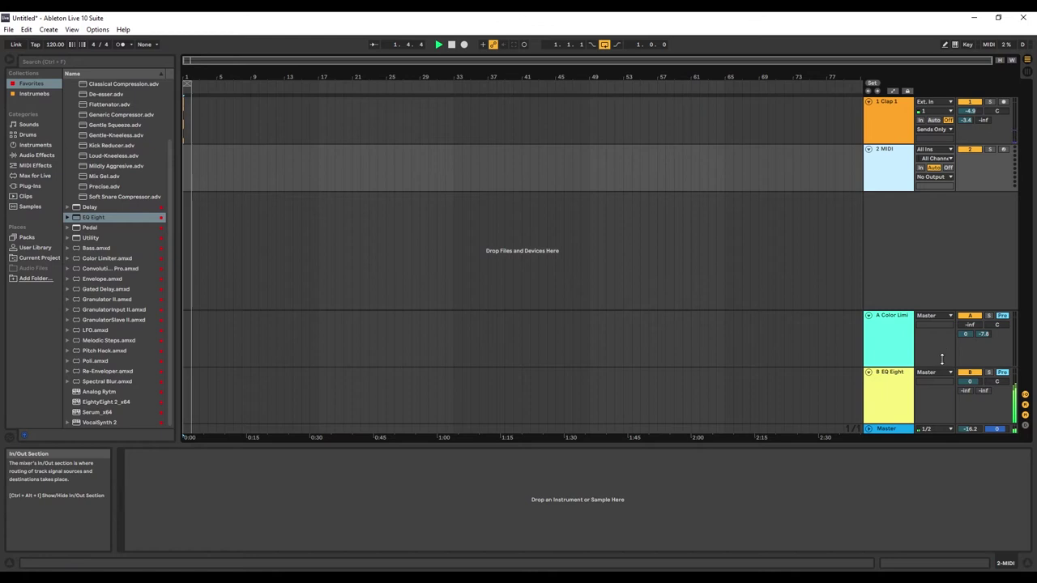
- Raise the high cut of return B's EQ Eight to above 1 kHz
click(375, 417)
mouse_move(268, 498)
mouse_down()
mouse_move(302, 500)
mouse_move(270, 500)
mouse_up()
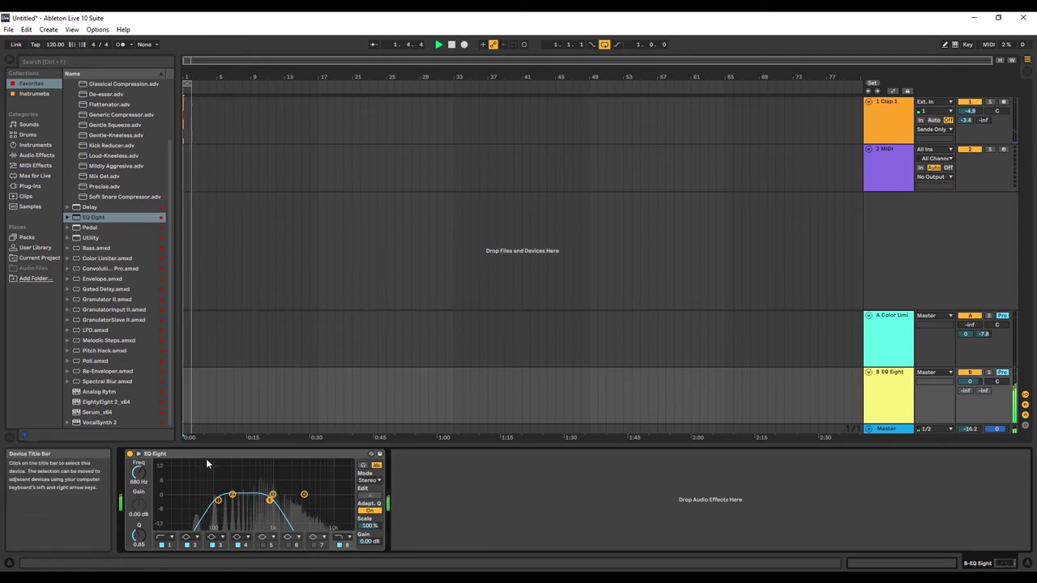
drag(270, 500, 296, 499)
- Add EQ Eight after the Color Limiter on return A, set its high cut to 10.6 kHz with Q 0.79, and bypass it
click(871, 351)
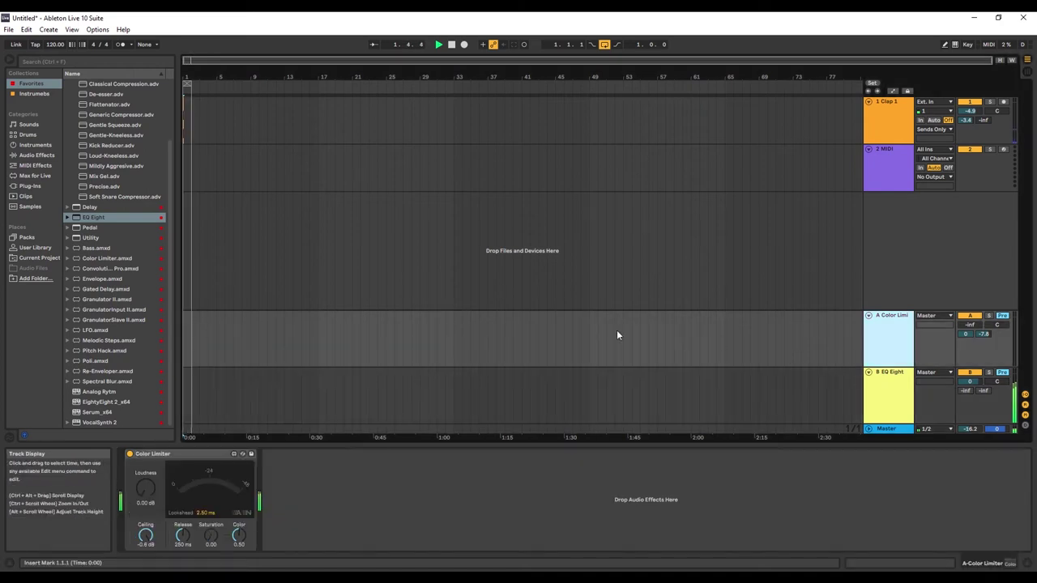
double_click(97, 219)
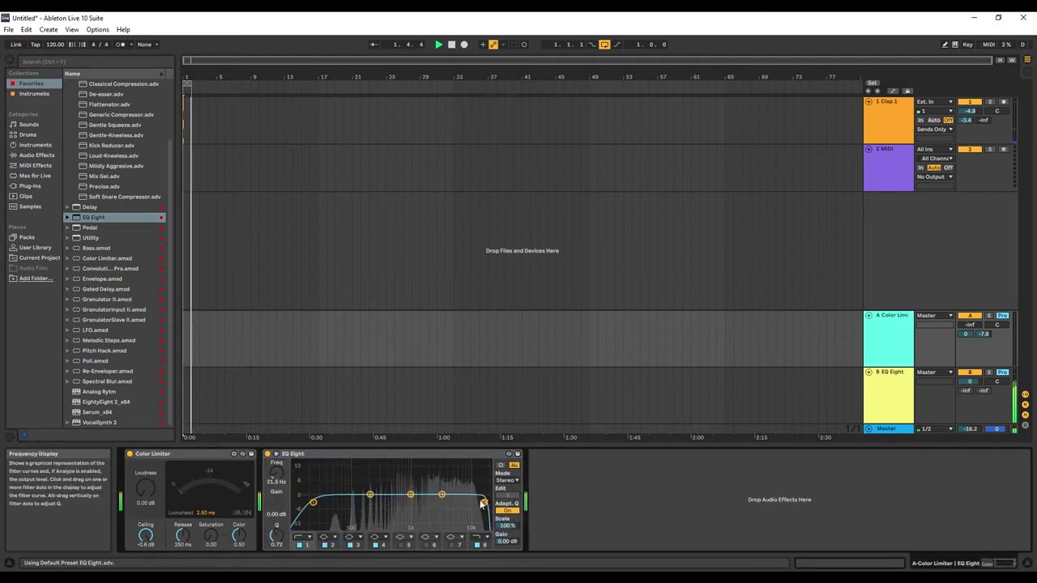
mouse_move(484, 503)
mouse_down()
mouse_move(450, 501)
mouse_move(475, 500)
mouse_move(473, 489)
mouse_move(453, 493)
mouse_move(482, 502)
mouse_move(469, 504)
mouse_up()
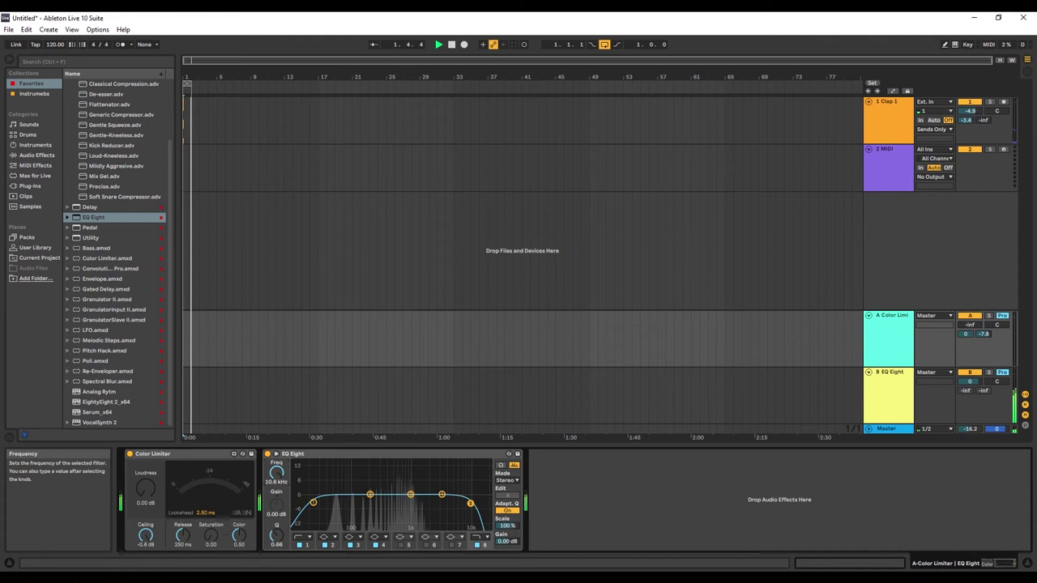
drag(277, 536, 277, 532)
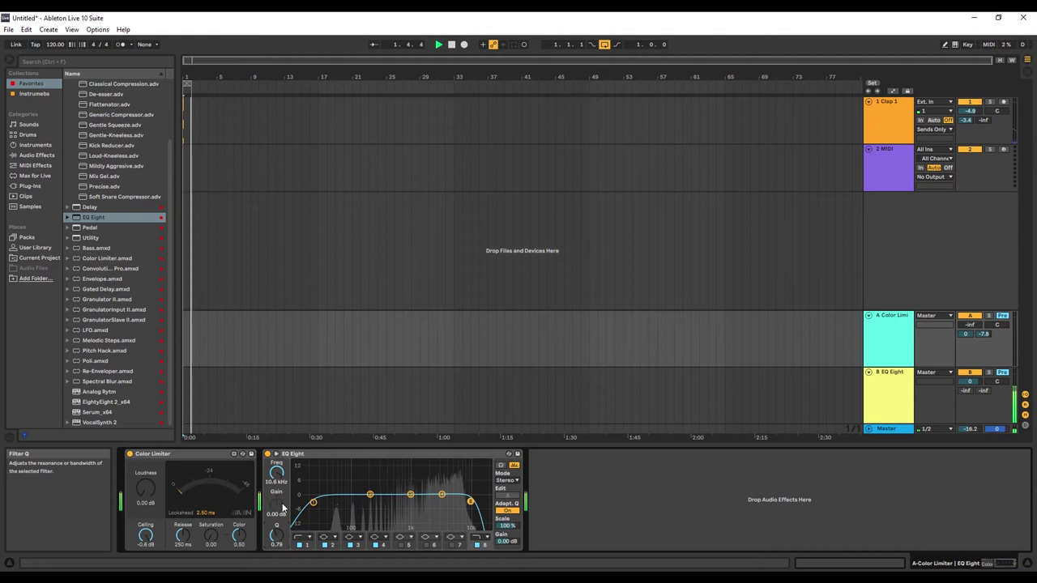
click(267, 453)
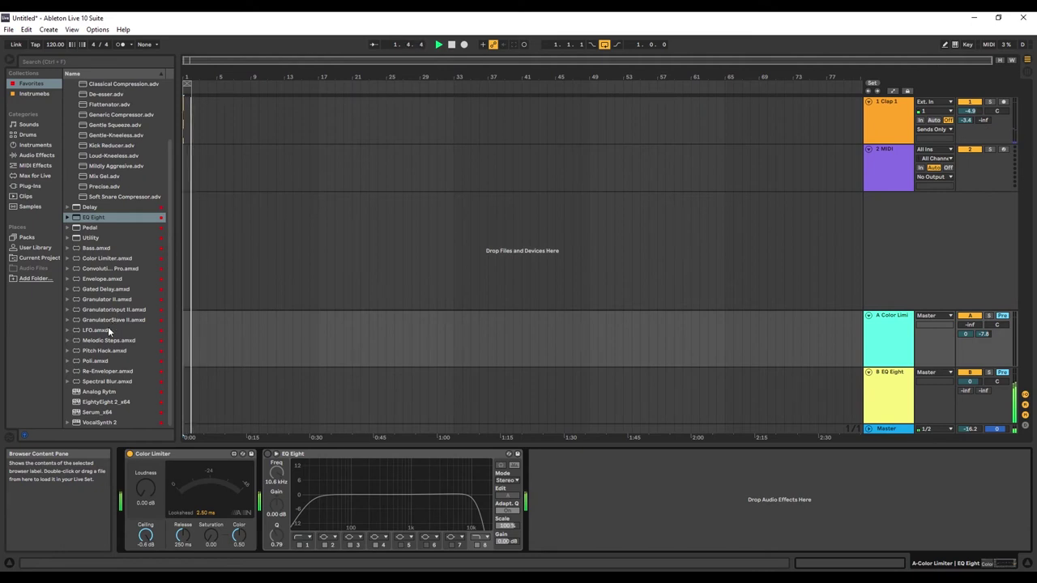
- Add Spectral Blur to the end of return A's chain with Residual at 69 % and Wet Gain at 18 dB
double_click(121, 380)
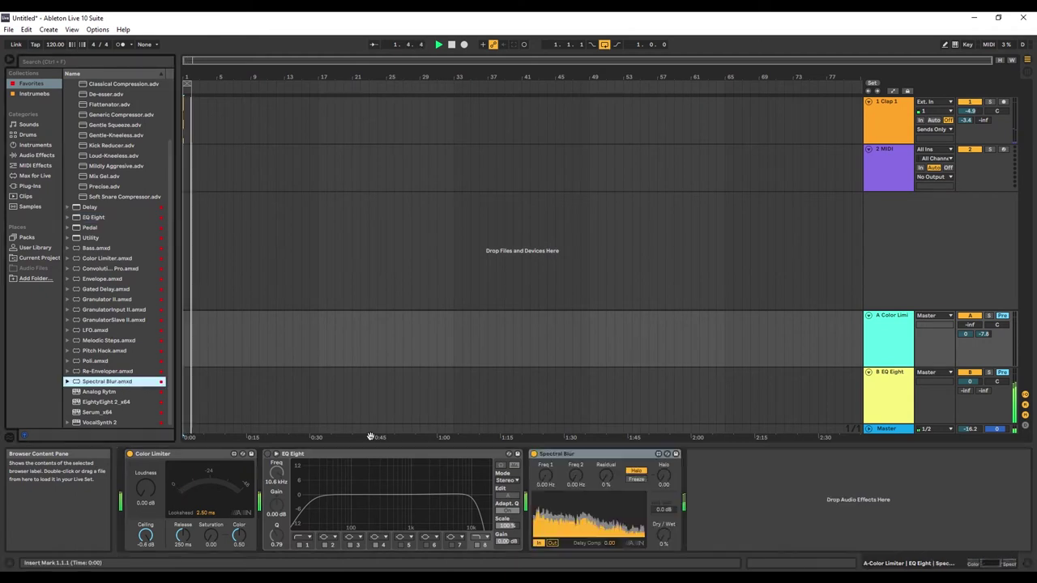
drag(576, 477, 606, 475)
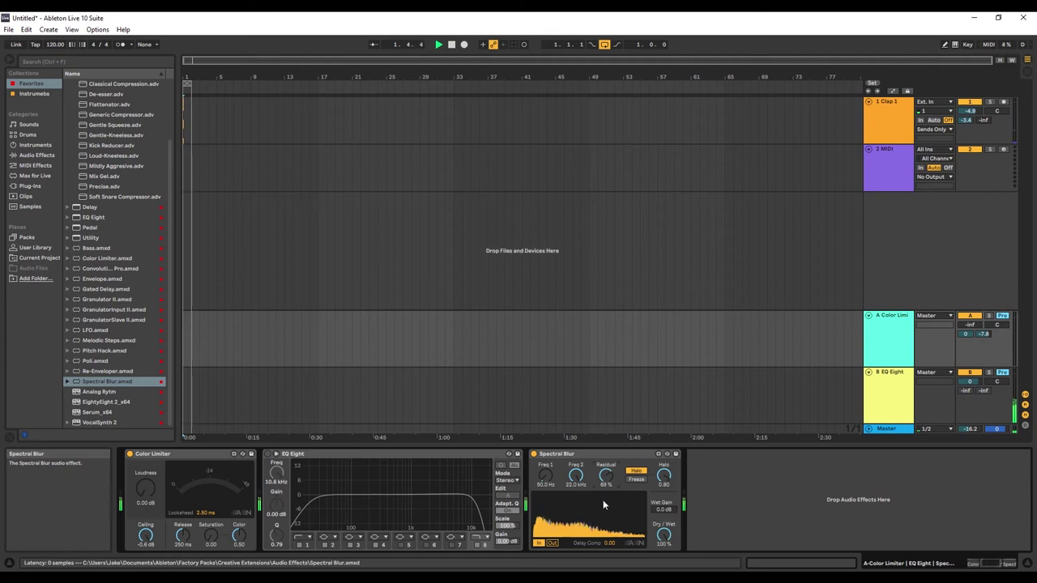
drag(663, 510, 664, 501)
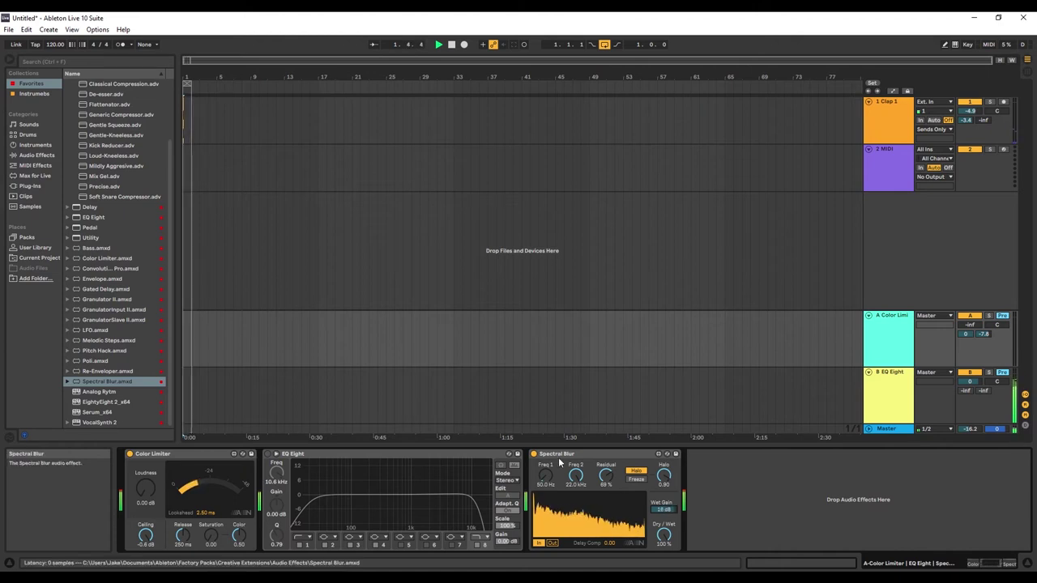
- Set Spectral Blur's Freq 2 to 19.6 kHz and Dry/Wet to 7 %, and raise return A's send B to -5.6 dB
drag(576, 476, 576, 482)
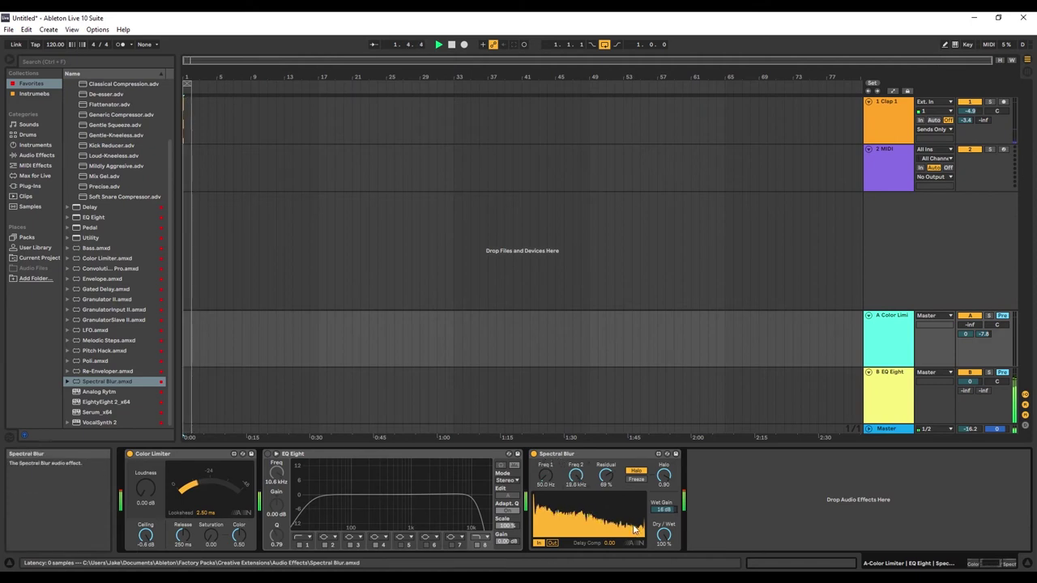
drag(664, 536, 664, 571)
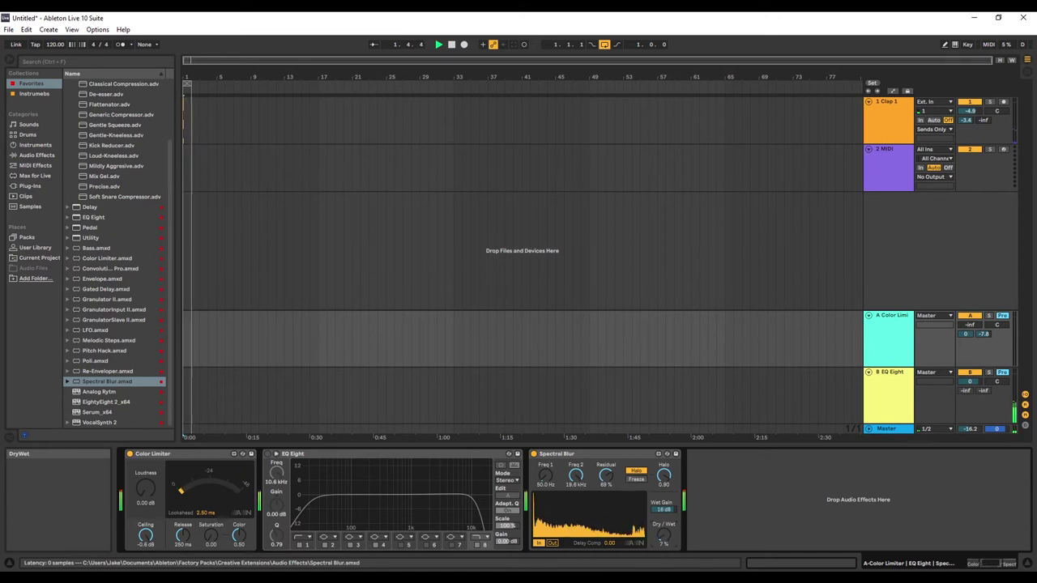
drag(662, 509, 663, 486)
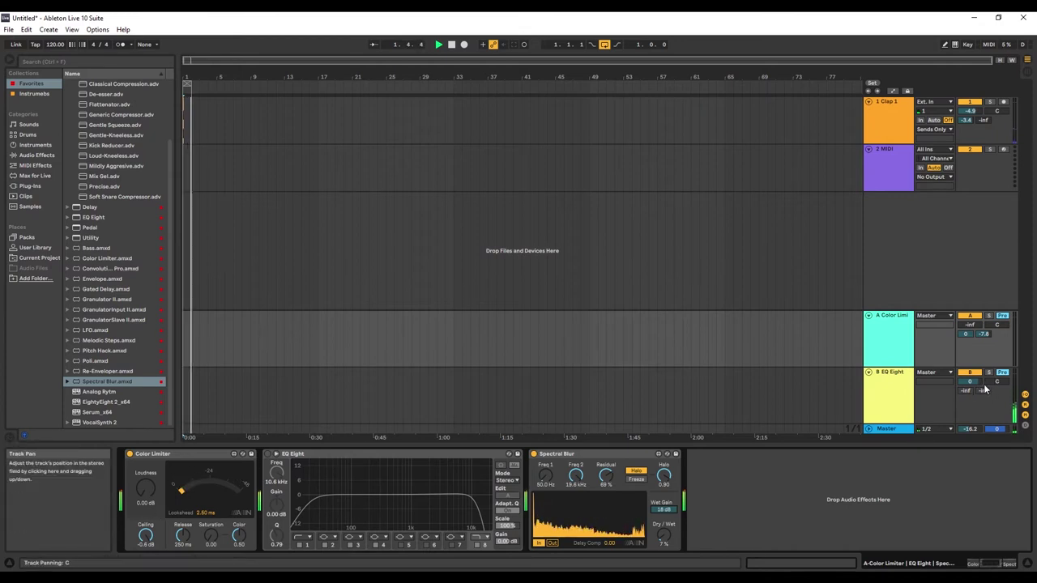
drag(978, 335, 979, 328)
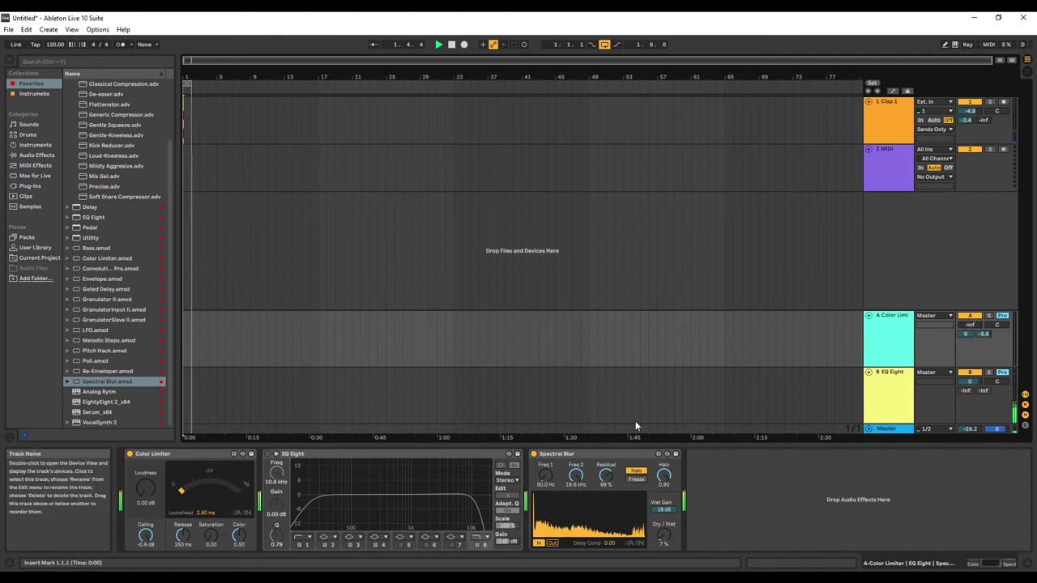
- Add Pedal after Spectral Blur on return A in Fuzz mode with 30 % gain and Sub switched on
double_click(89, 227)
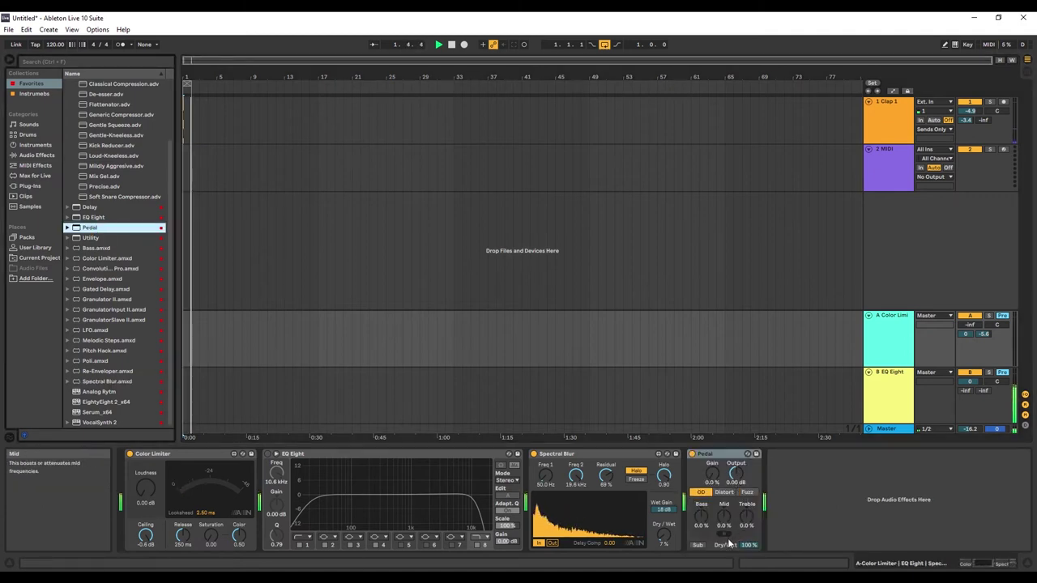
click(745, 492)
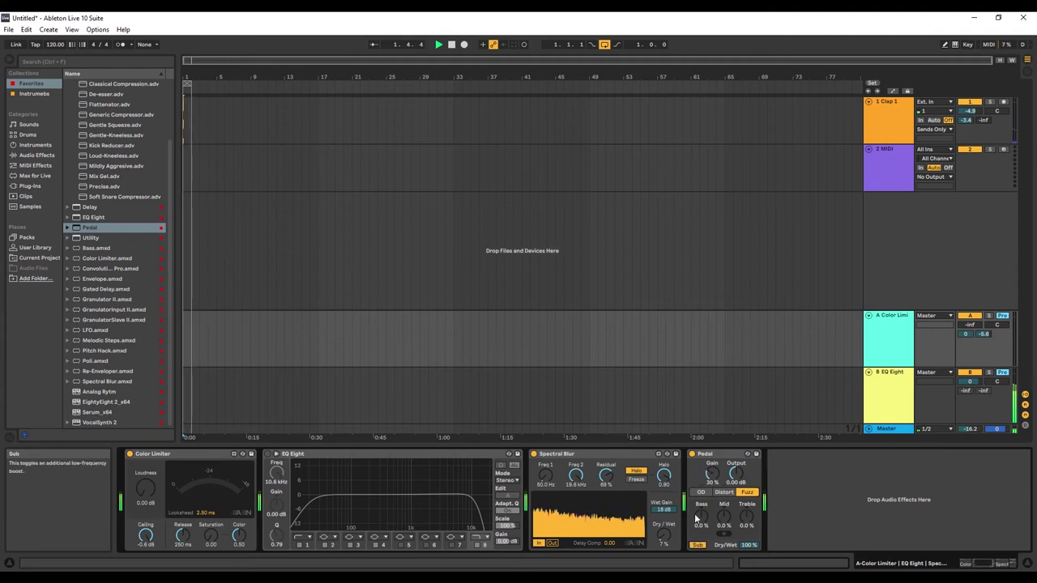
- Widen return B's EQ Eight band by raising the high cut above 10 kHz and lowering the low cut to 33.7 Hz
click(565, 405)
drag(294, 501, 339, 503)
drag(217, 501, 187, 499)
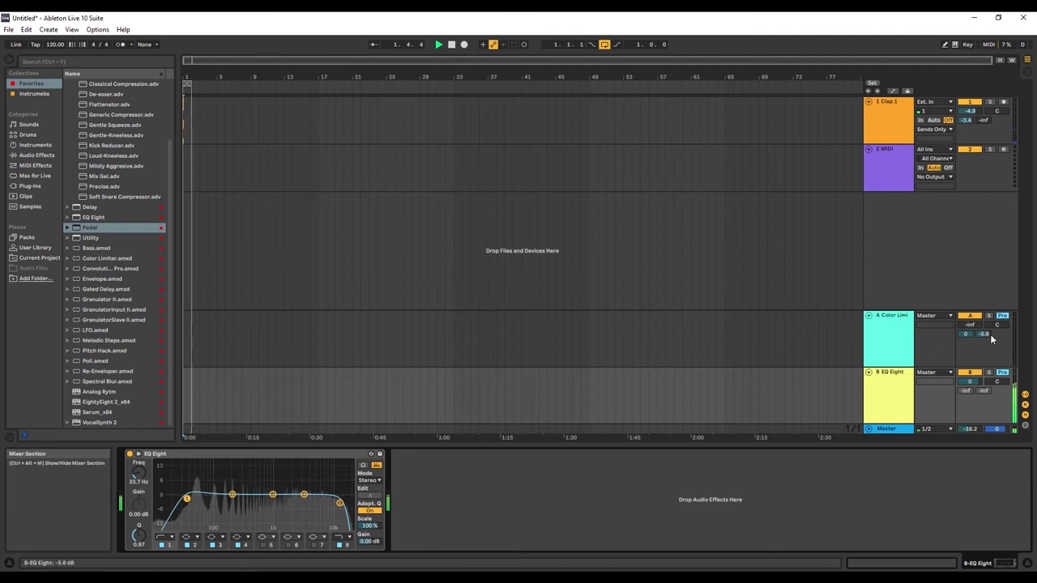
- Set Pedal's gain to 15 % and its Mid and Treble to -100 %, and raise the Master volume to -9.9 dB
click(894, 340)
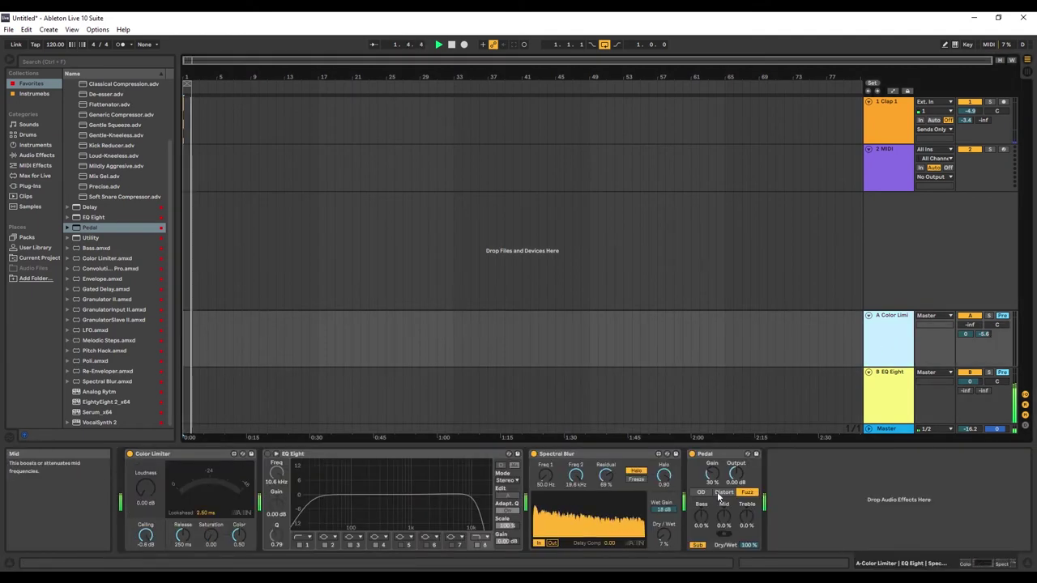
drag(712, 473, 712, 455)
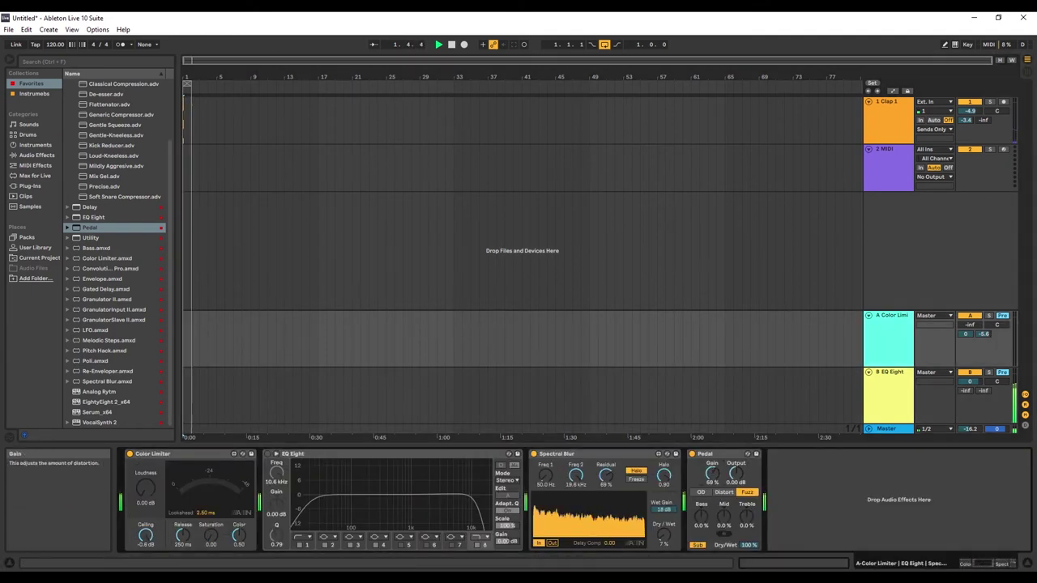
drag(960, 427, 959, 422)
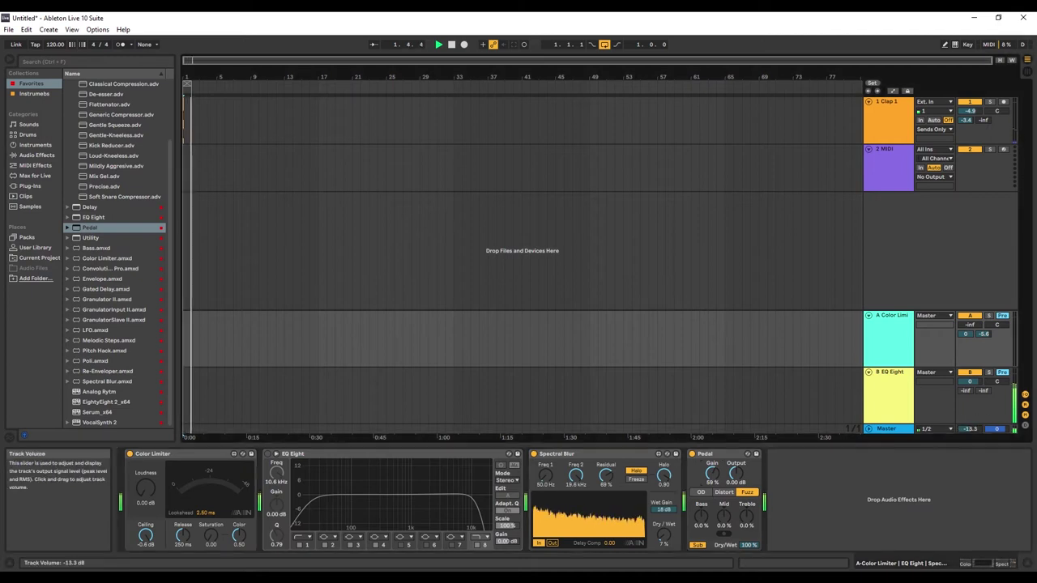
drag(712, 474, 712, 483)
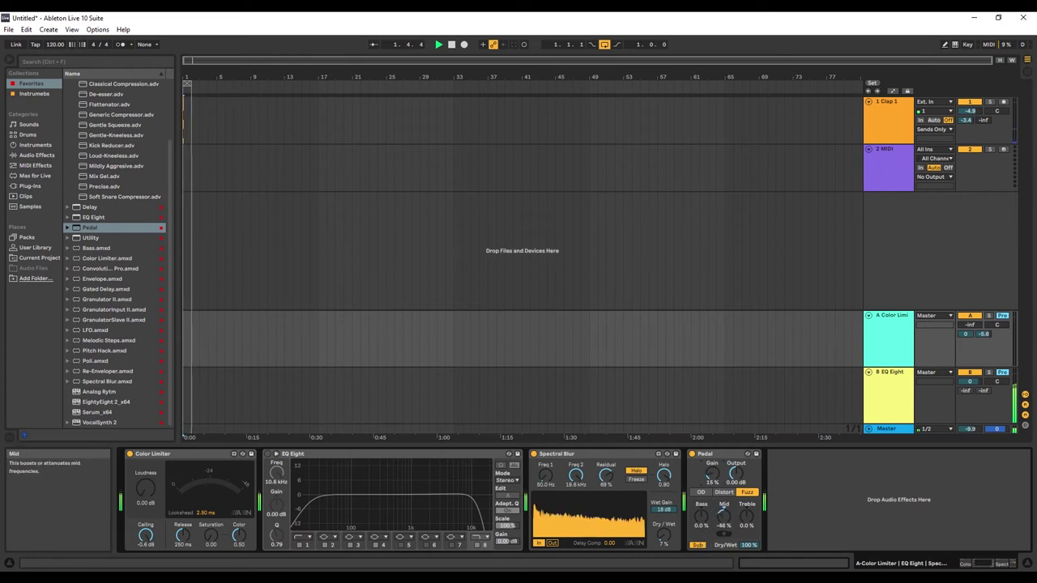
drag(724, 514, 746, 522)
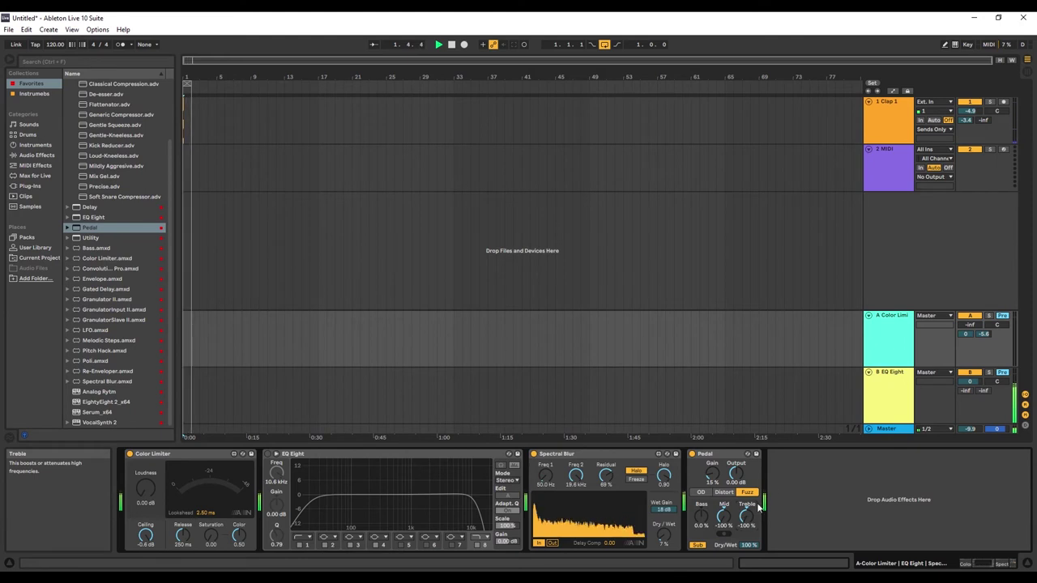
- Deactivate the Clap 1 track and lower the low cut of return B's EQ Eight to 29.7 Hz with Q 0.82
click(877, 432)
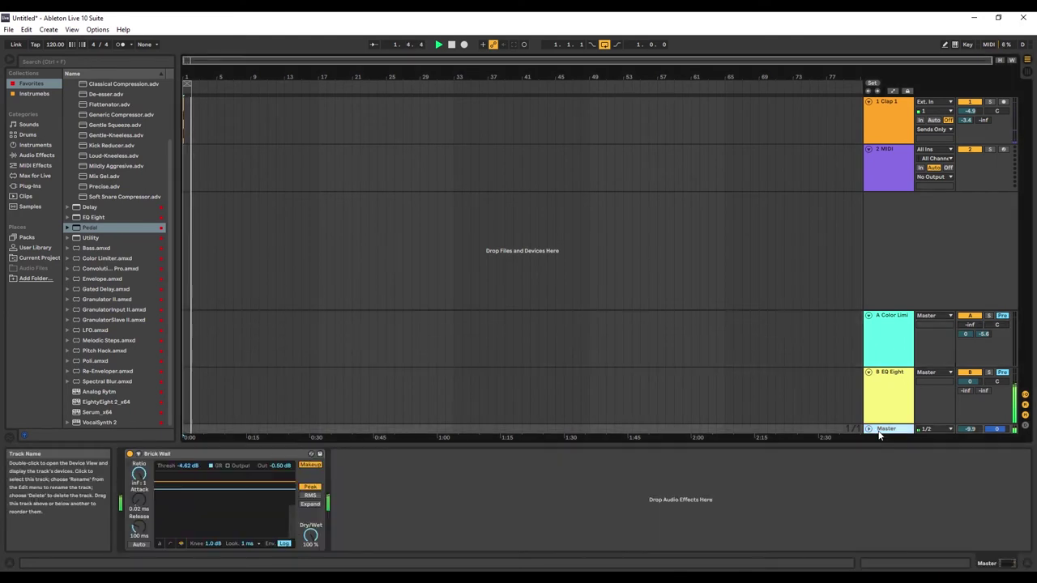
click(879, 414)
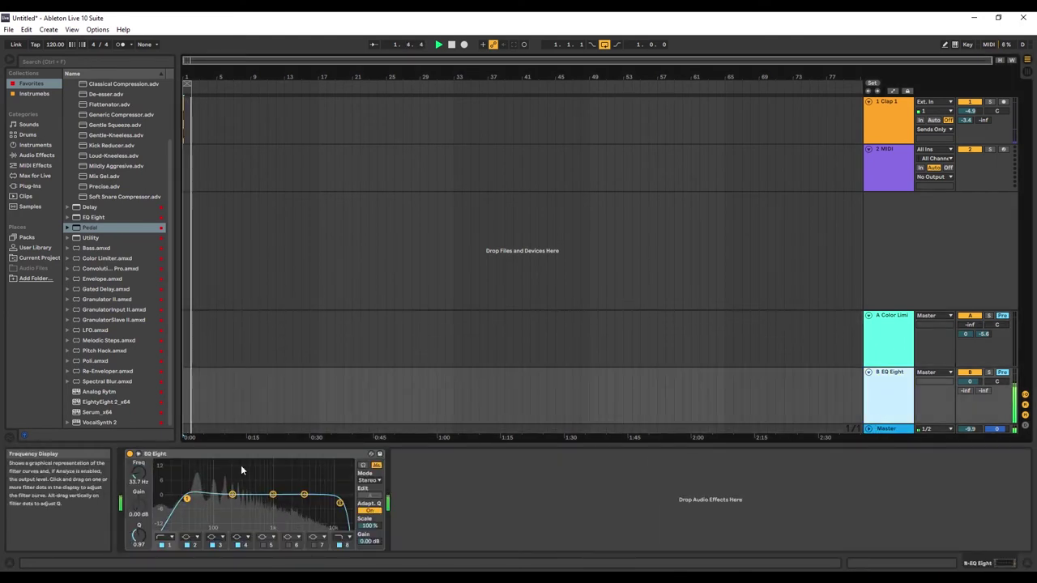
click(971, 102)
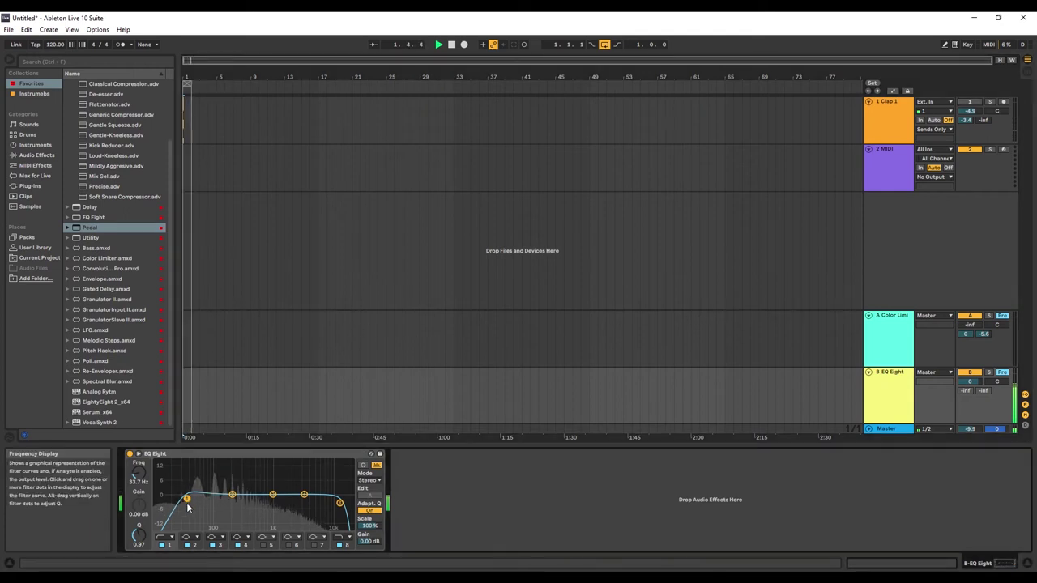
drag(186, 502, 183, 504)
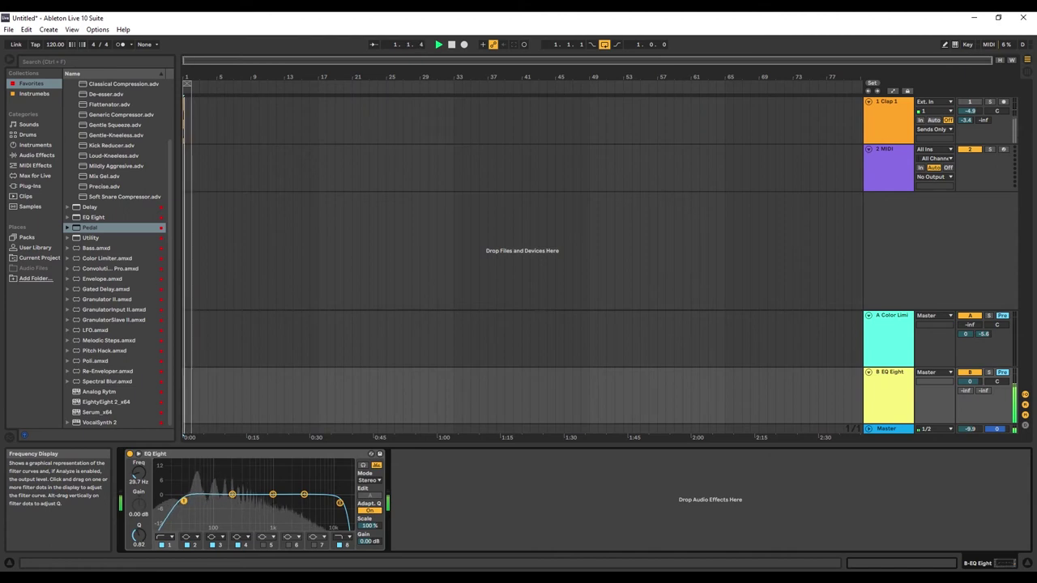
- Switch return A's EQ Eight back on and reorder the chain to Pedal, EQ Eight, Spectral Blur, Color Limiter
click(896, 395)
click(908, 331)
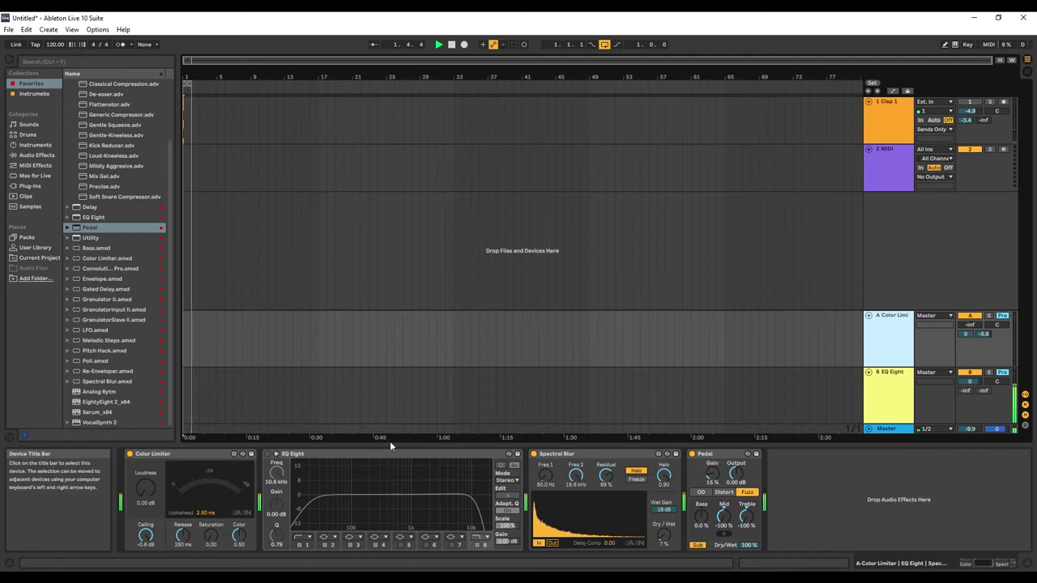
click(267, 455)
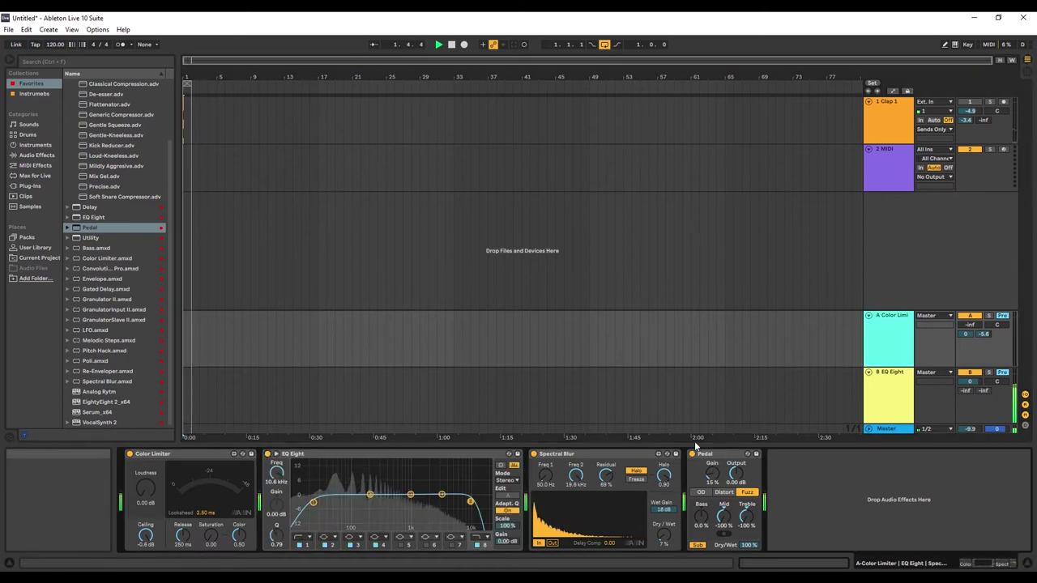
click(722, 455)
drag(640, 458, 314, 461)
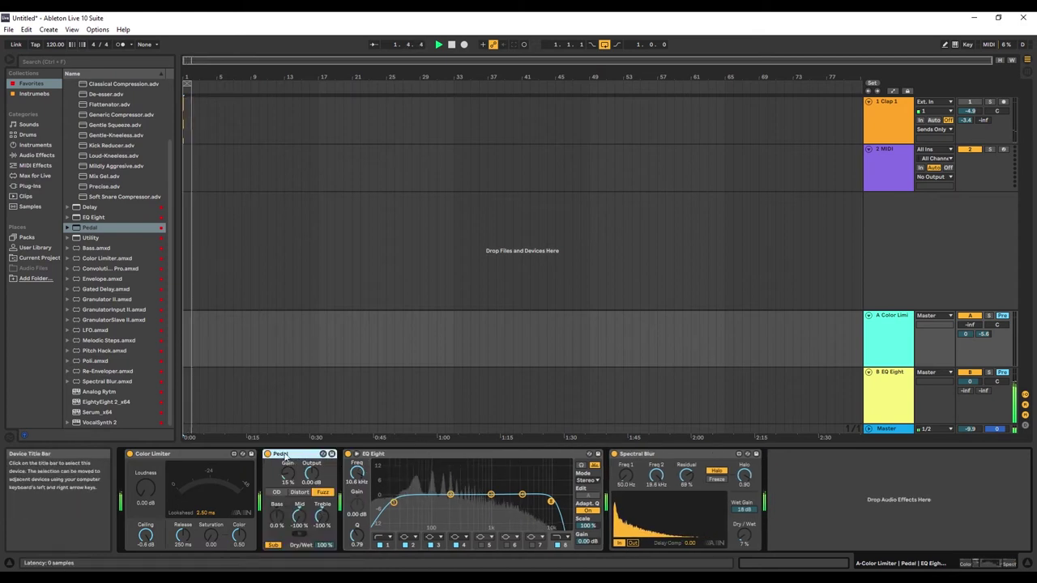
click(235, 459)
drag(235, 459, 791, 466)
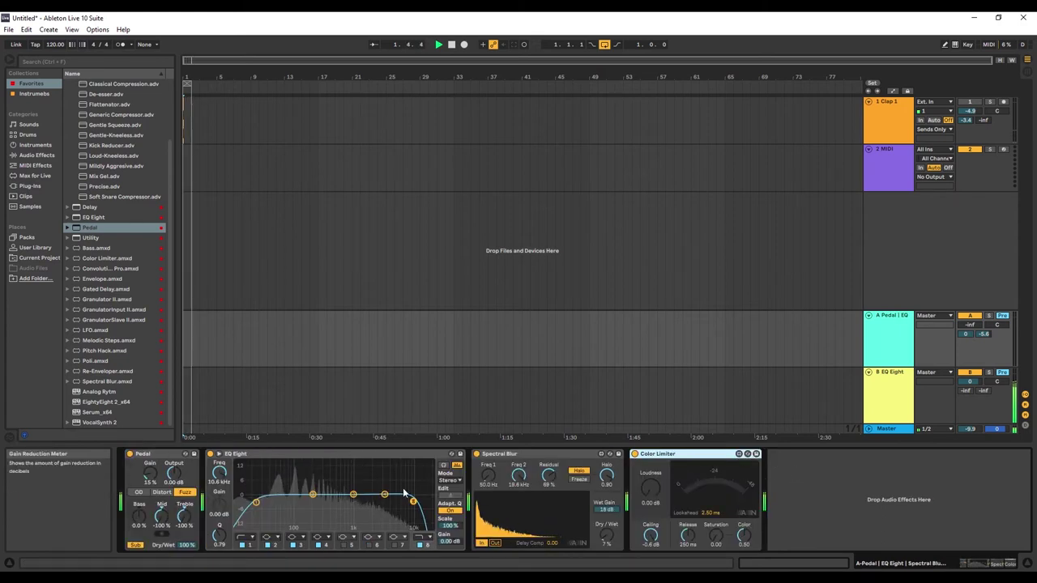
- Set Pedal's Mid to 21 % and Treble to 24 %, return A's EQ high cut to 19.4 kHz, and Spectral Blur's Dry/Wet to 14 %
drag(166, 516, 166, 506)
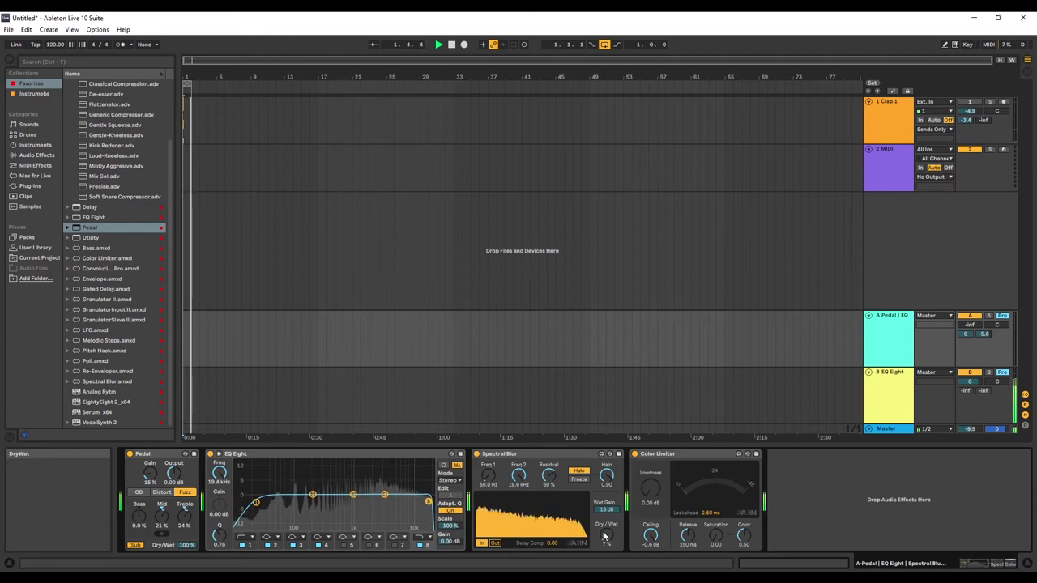
drag(606, 536, 605, 456)
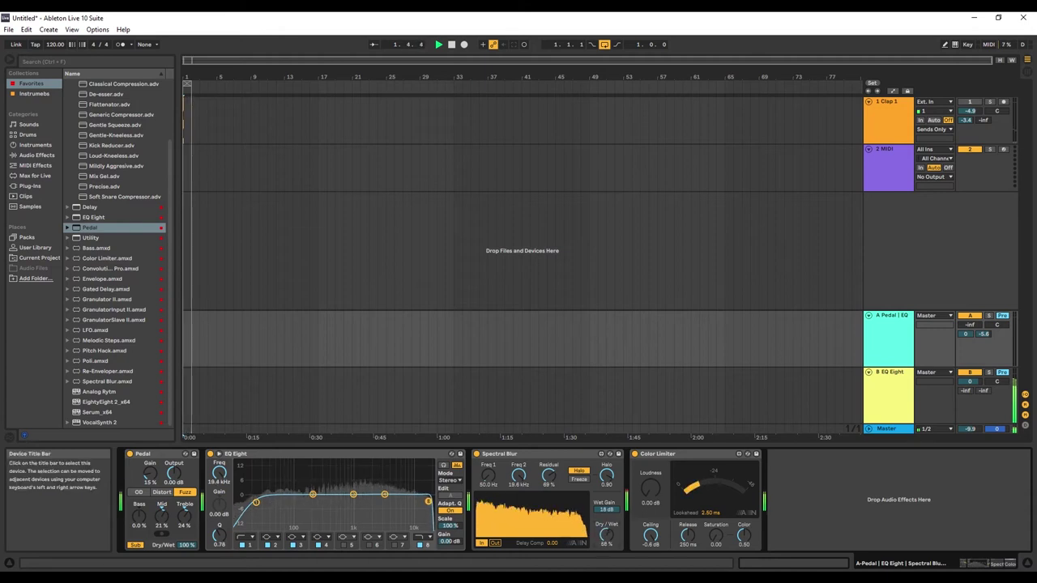
drag(606, 535, 606, 579)
- Move Spectral Blur to the front of return A's chain and lower its Dry/Wet to 3 %, briefly reactivating the Clap 1 track
click(555, 455)
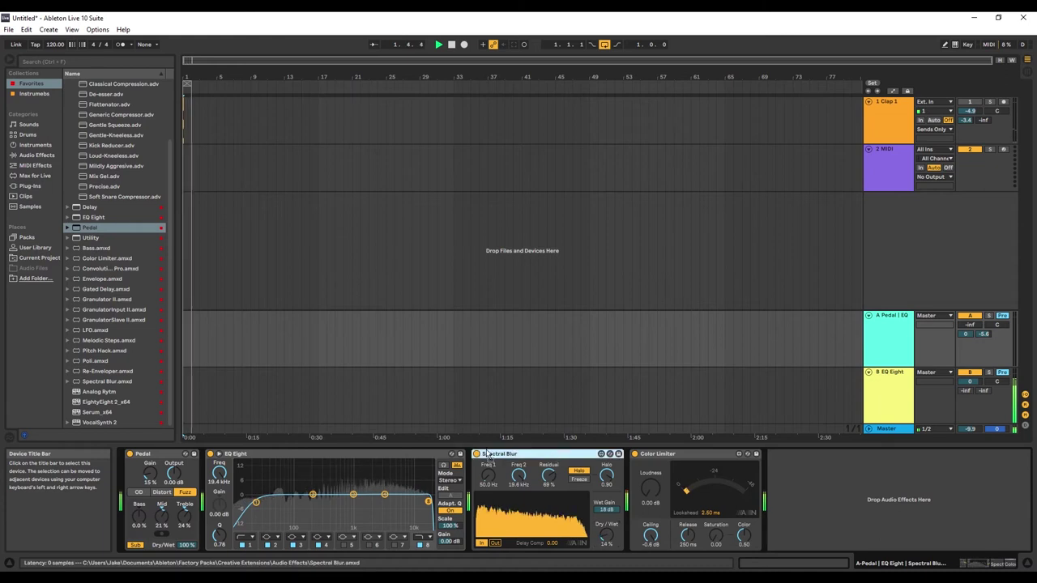
drag(130, 466, 130, 467)
drag(260, 535, 260, 514)
click(233, 480)
click(232, 479)
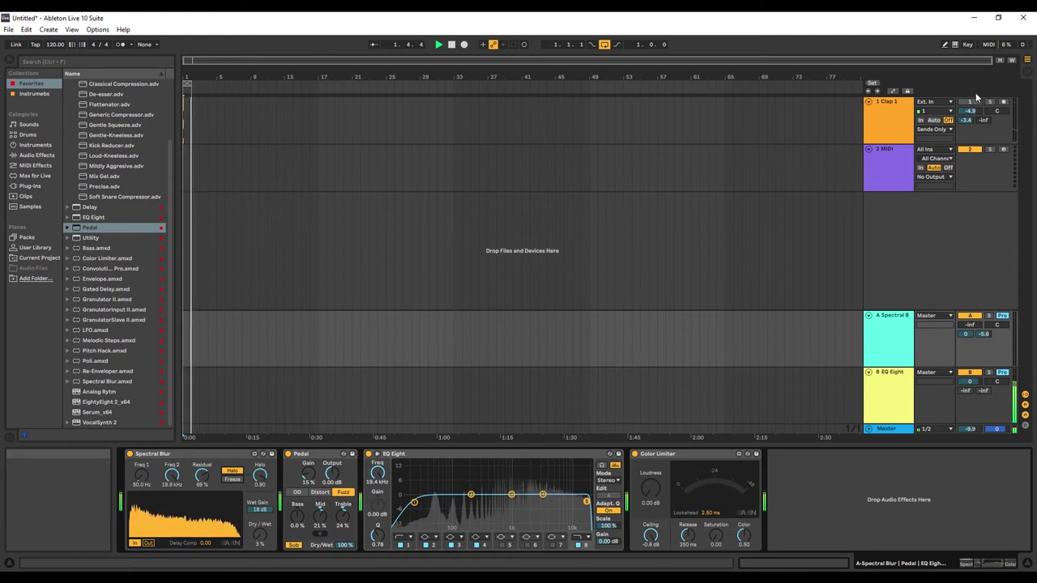
click(971, 102)
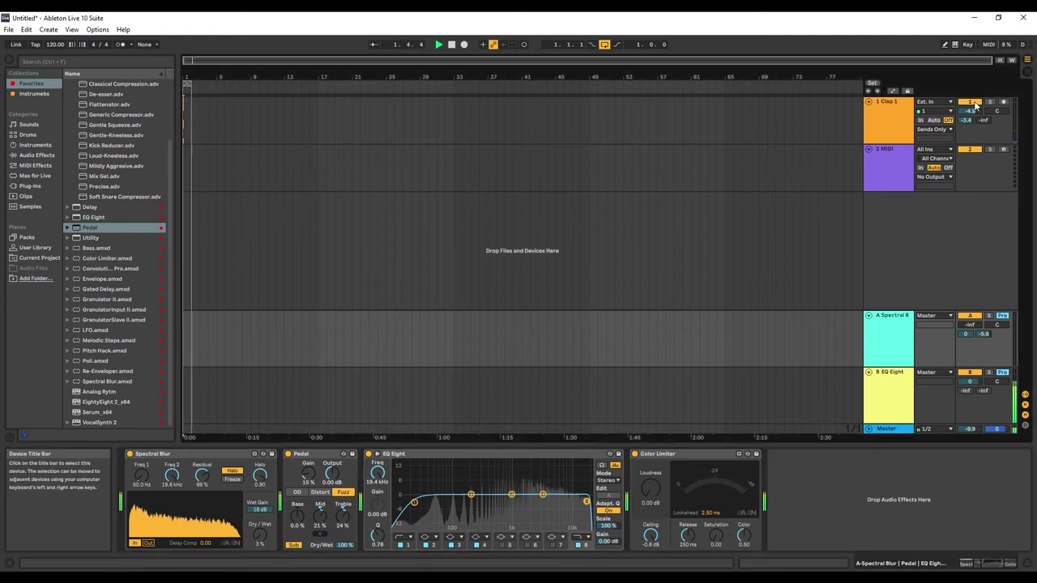
click(974, 104)
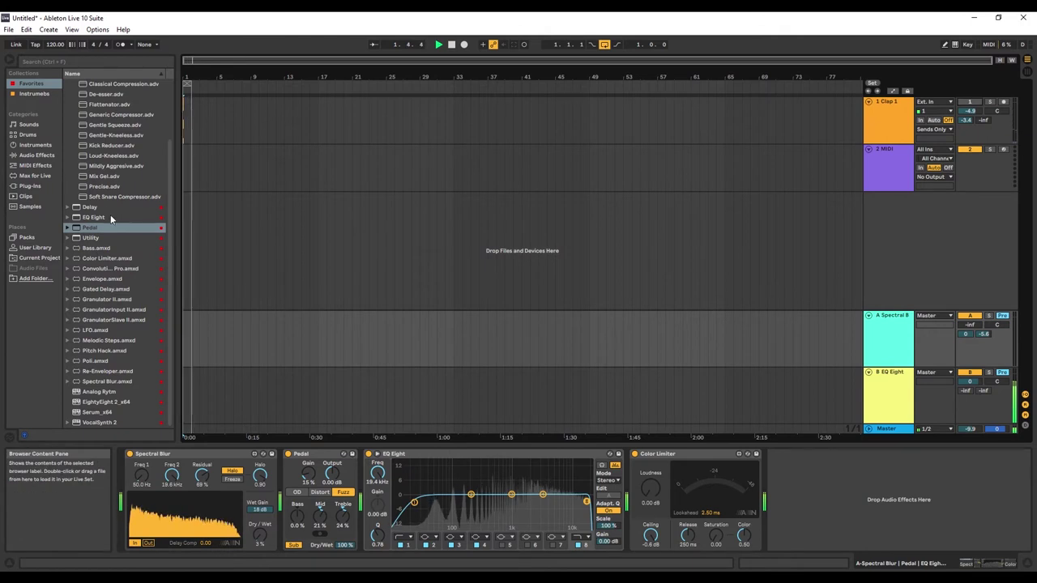
- Add Delay at the end of return A with 42 % Dry/Wet and switch both channels to Time mode at 540 ms
drag(91, 207, 513, 340)
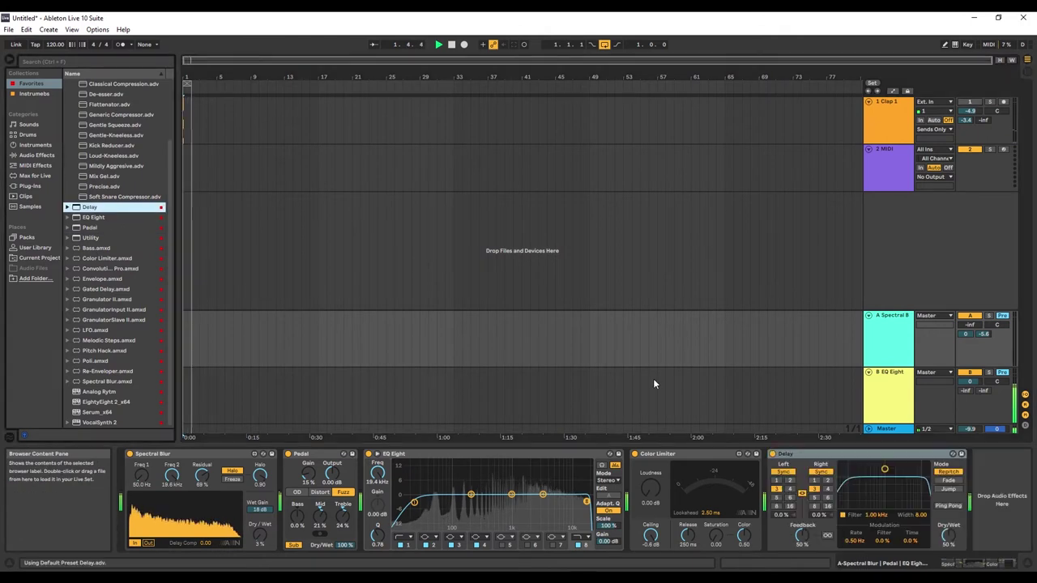
drag(948, 534, 949, 541)
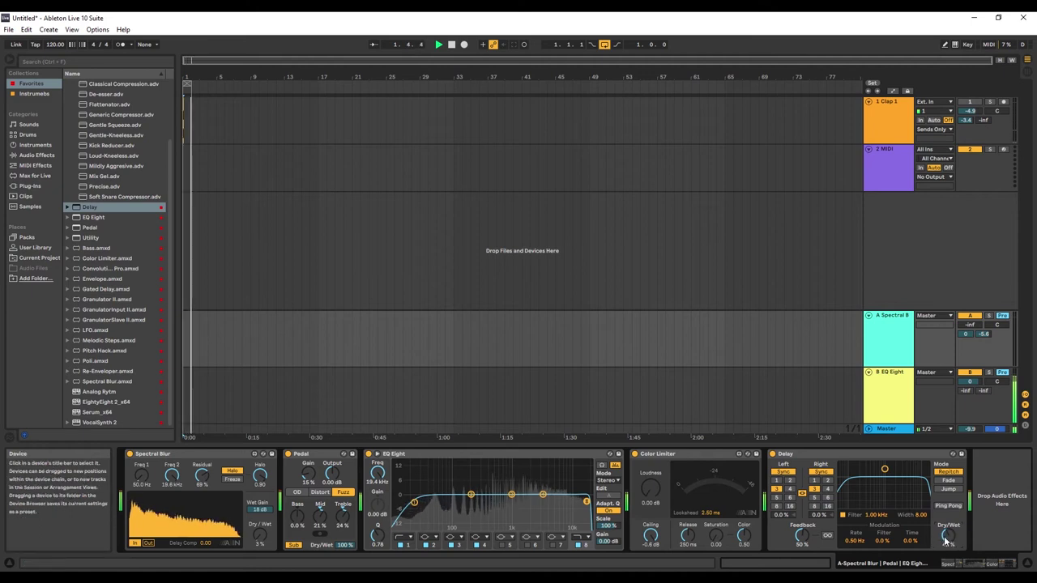
click(820, 473)
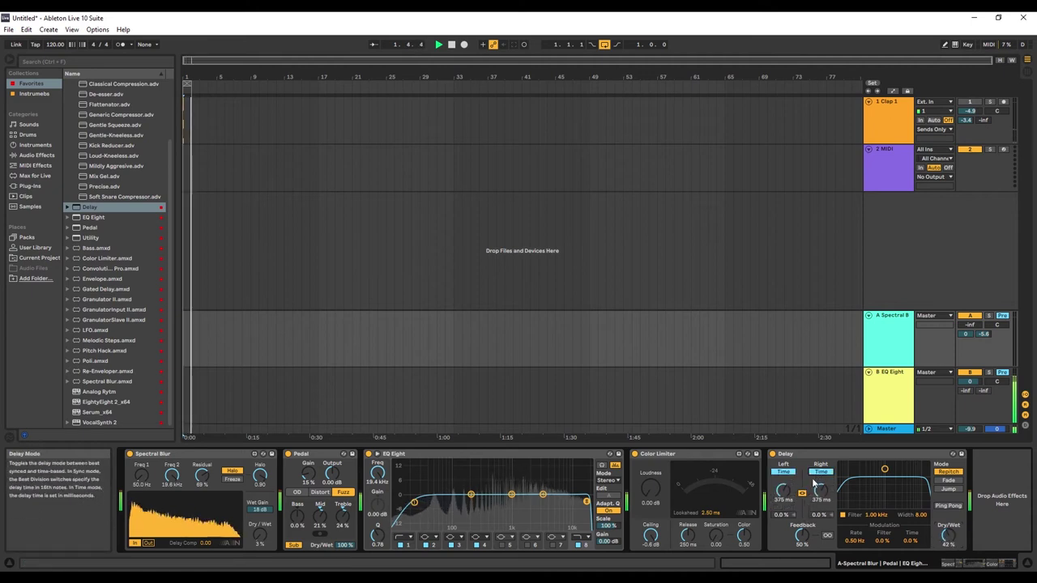
drag(820, 490, 820, 490)
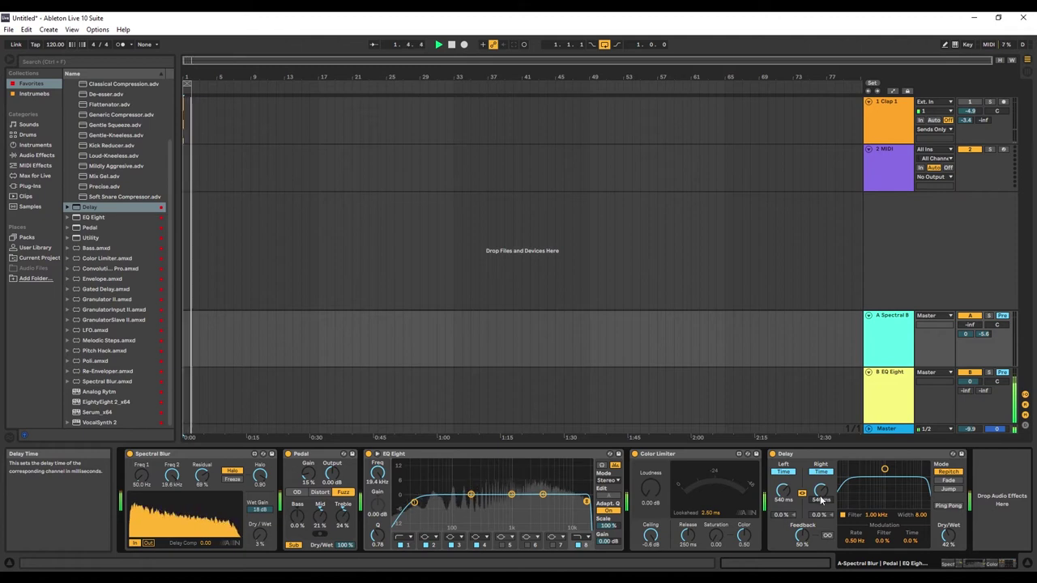
- Set Delay's time to 983 ms and its feedback to 13 %, and enable Ping Pong
drag(802, 534, 802, 539)
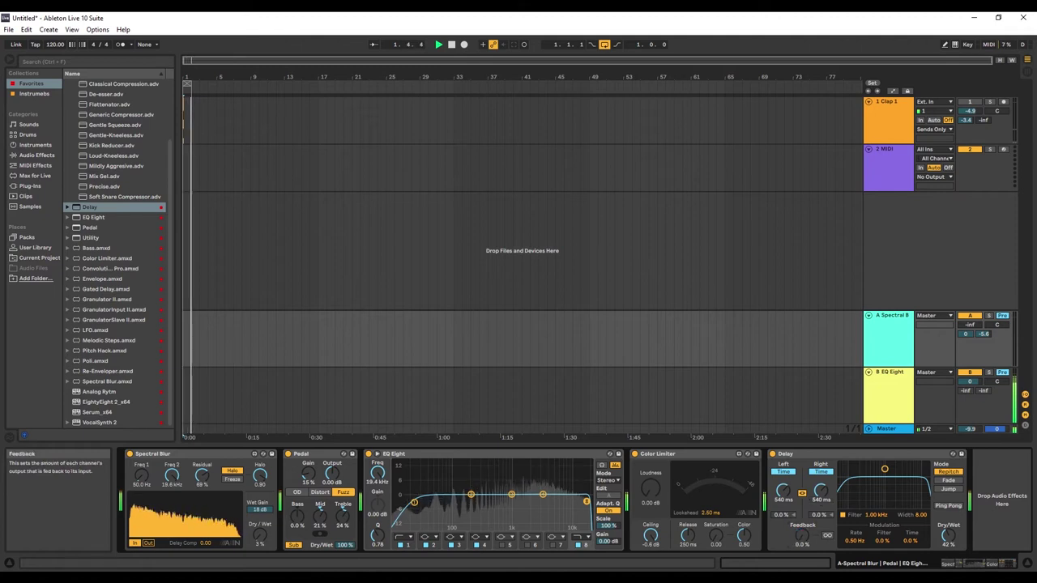
drag(816, 501, 817, 486)
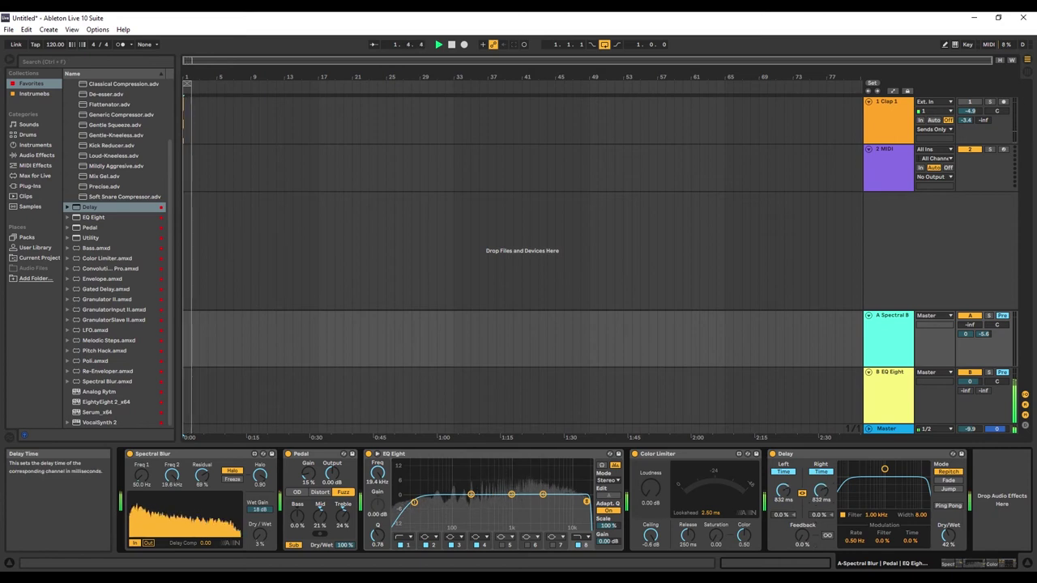
drag(803, 535, 803, 534)
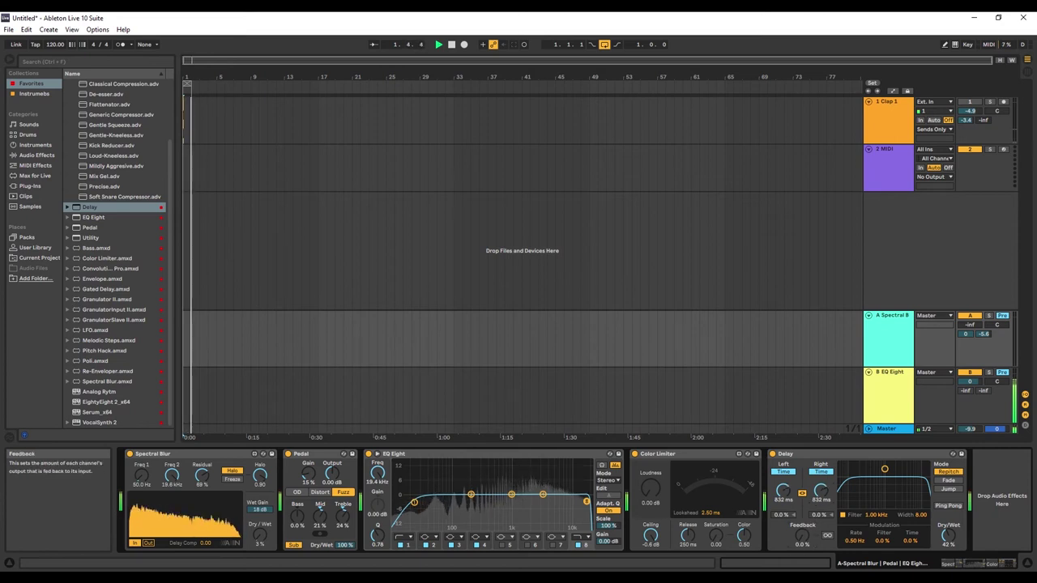
click(951, 508)
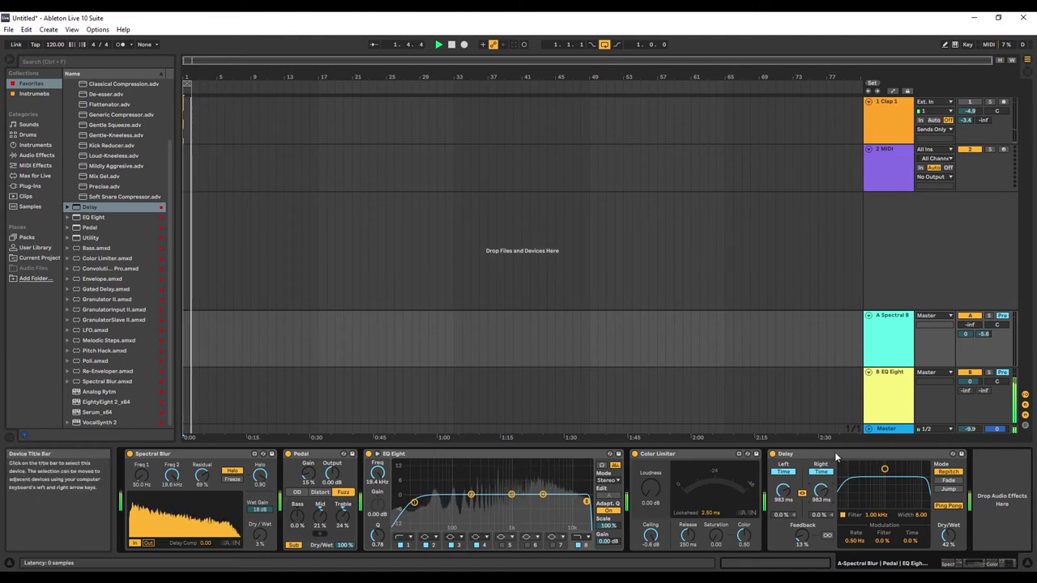
- Reorder return A to Color Limiter, Spectral Blur, EQ Eight, Delay, Pedal, and set the Delay time to 1.16 s
click(675, 456)
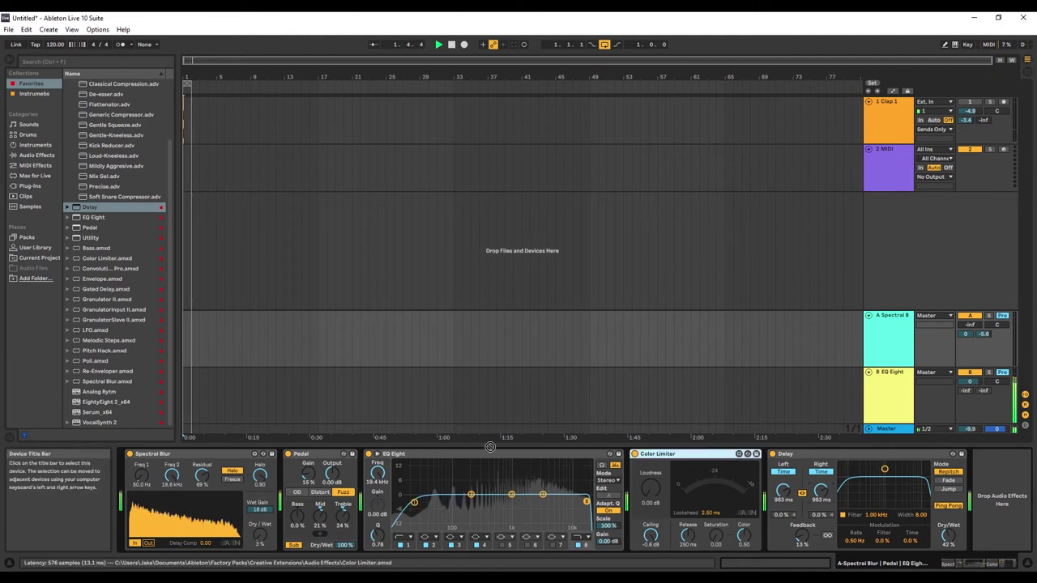
drag(129, 468, 129, 467)
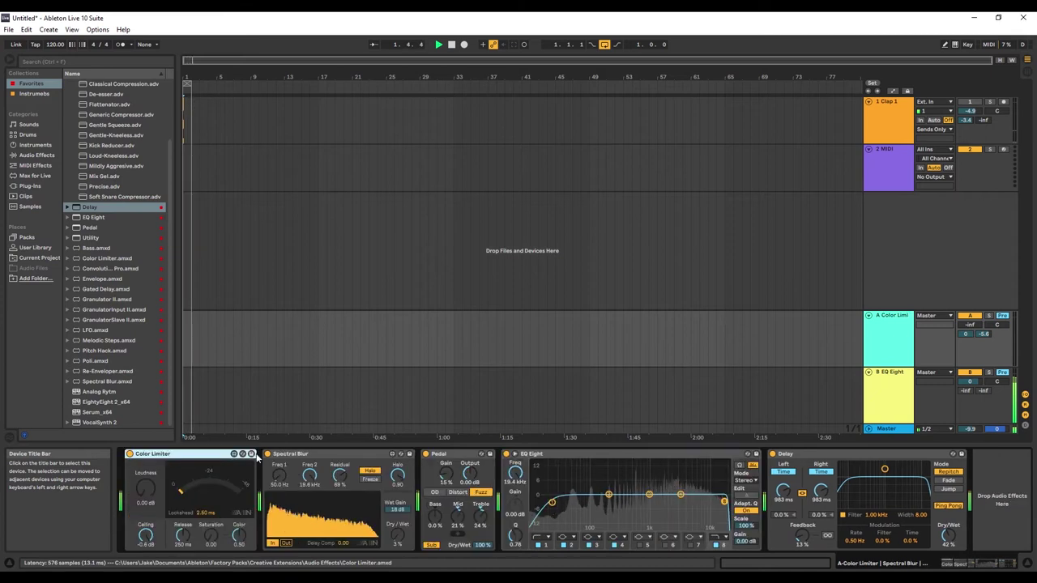
drag(511, 455, 903, 458)
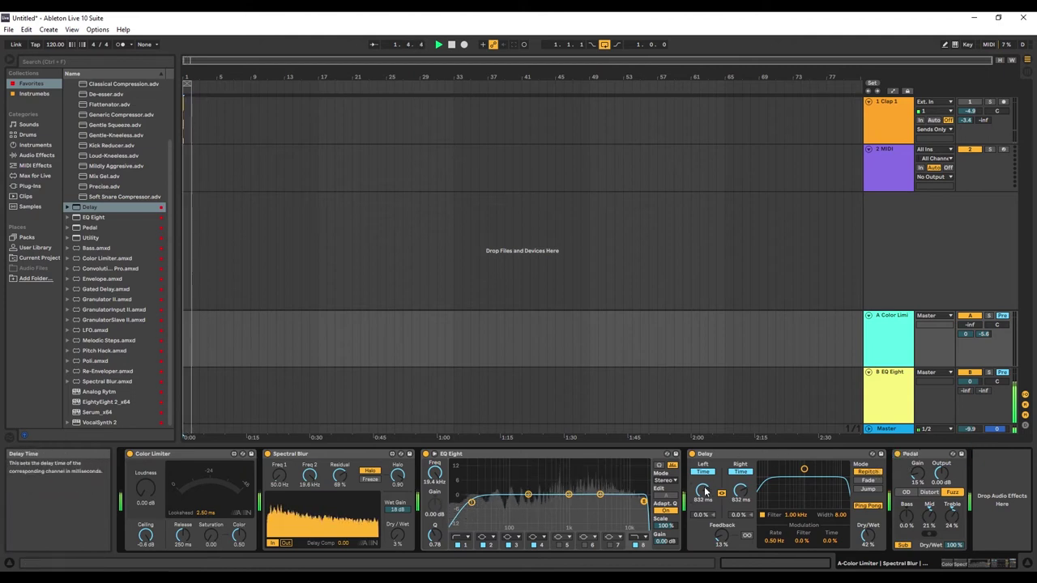
click(864, 506)
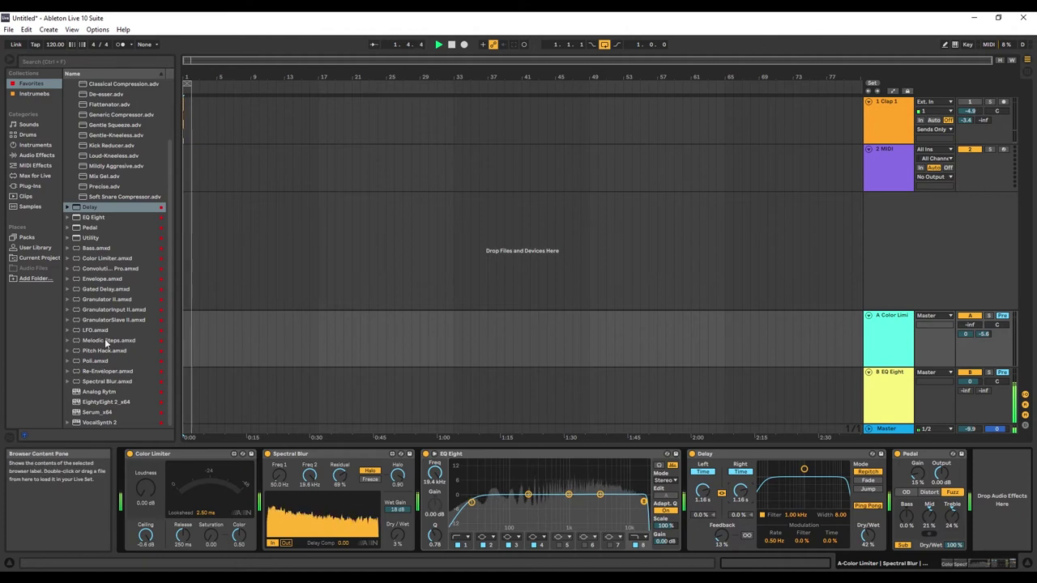
- Collapse the Compressor presets in the browser, then deactivate Pedal with the Clap 1 track switched back on
scroll(104, 268, up, 3)
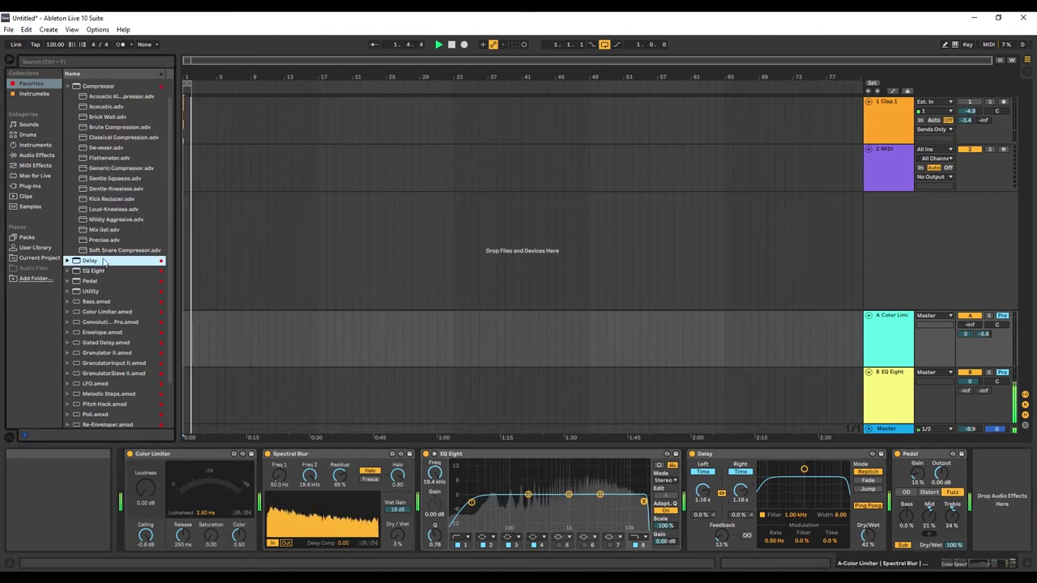
click(72, 104)
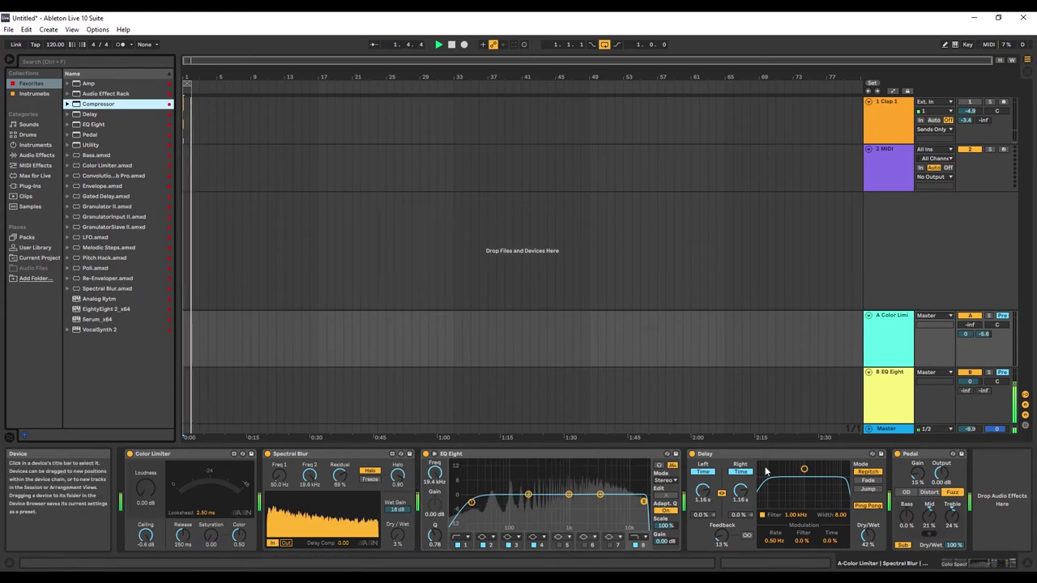
click(898, 455)
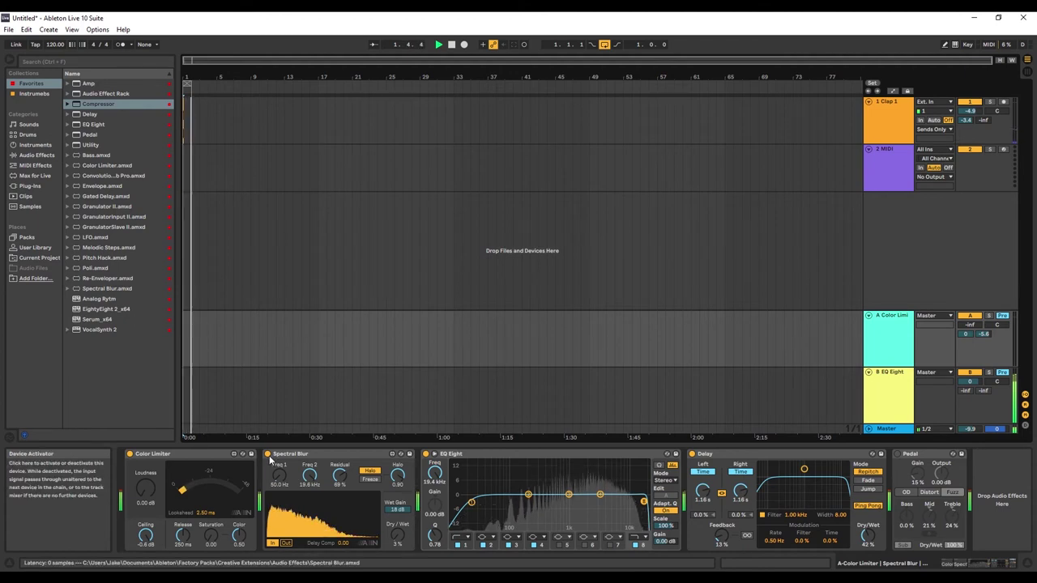
- Delete Spectral Blur from return A and deactivate the chain's EQ Eight
click(268, 456)
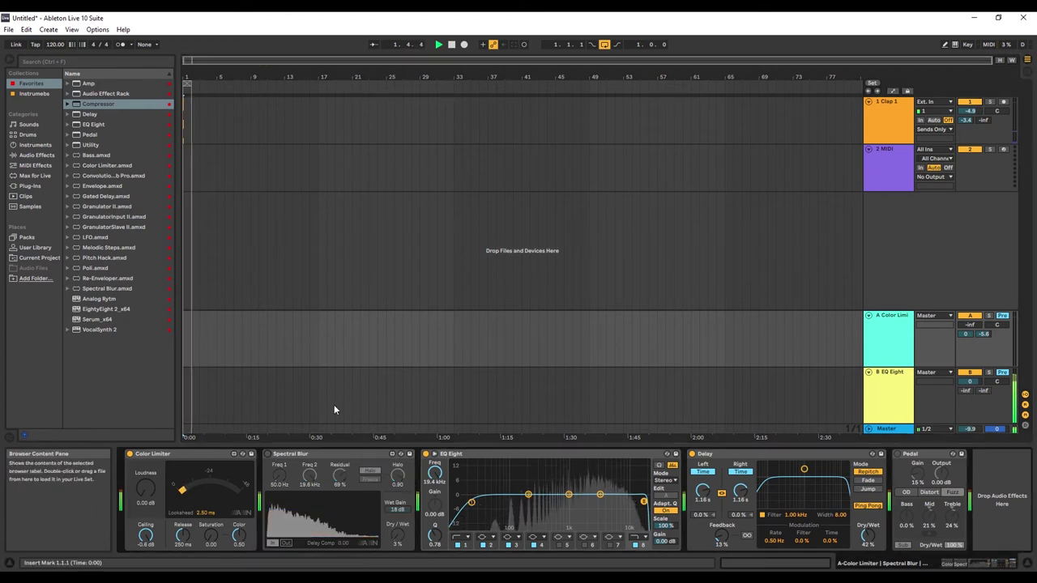
click(308, 454)
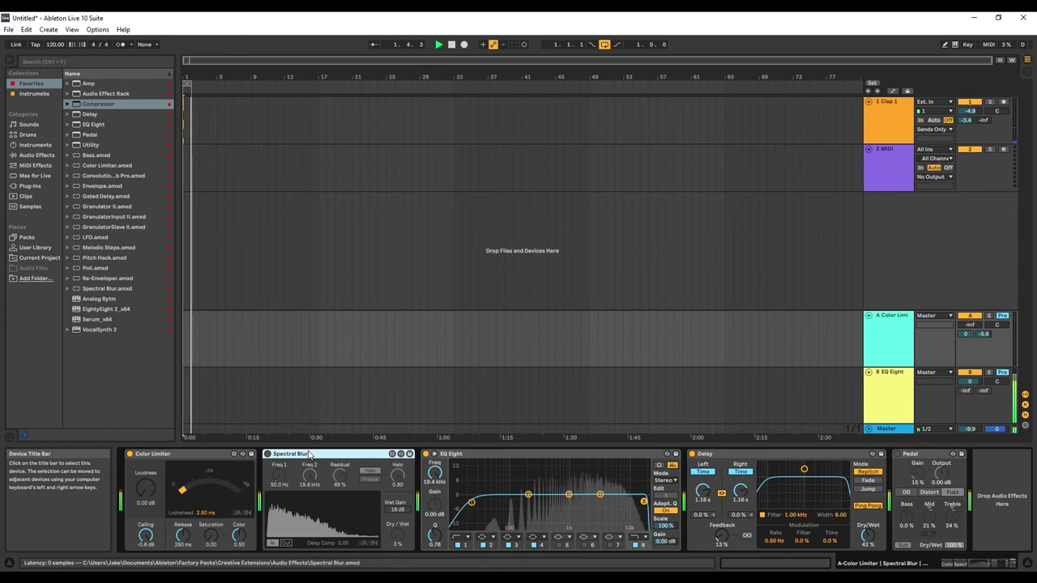
key(Delete)
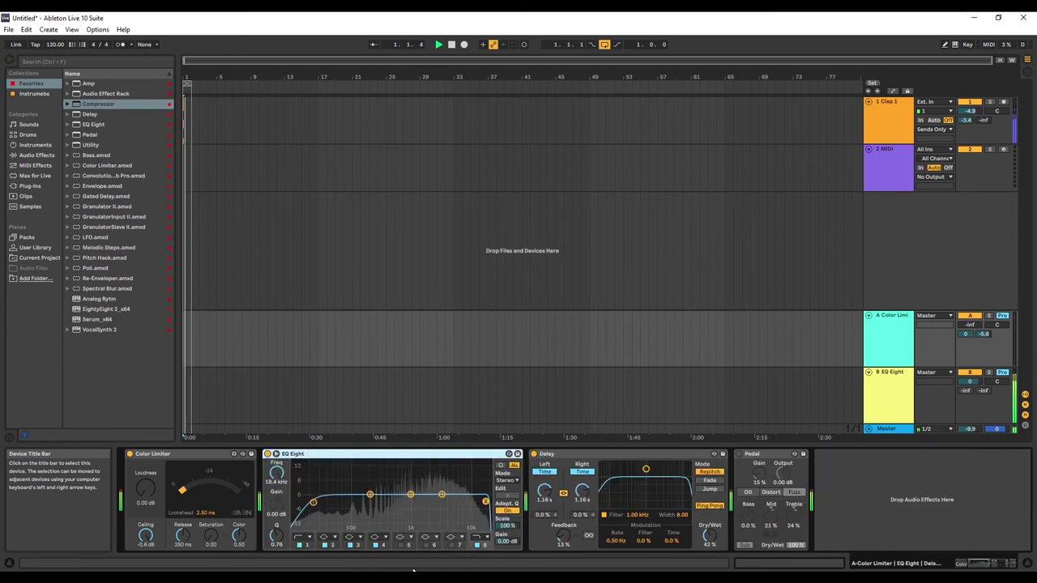
click(267, 455)
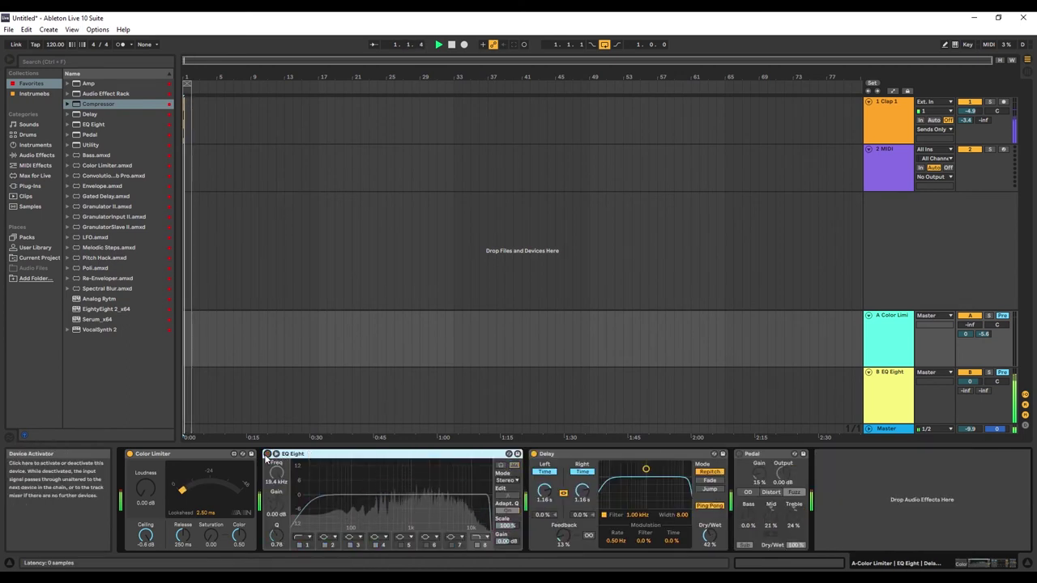
- Set the high cut of return B's EQ Eight to 16.0 kHz and return A's Delay time to 786 ms
click(895, 401)
click(340, 503)
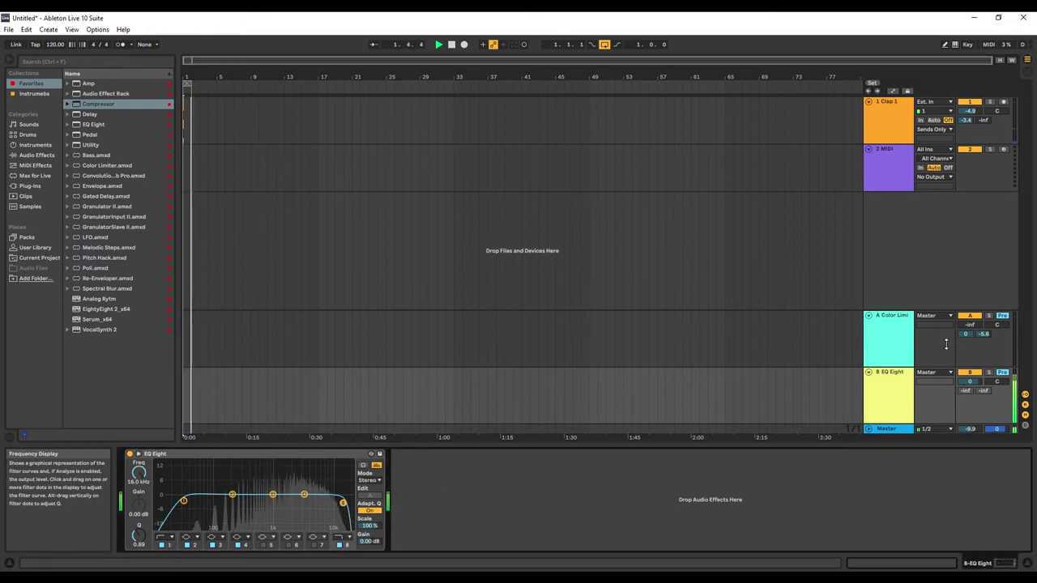
click(885, 341)
drag(582, 493, 583, 503)
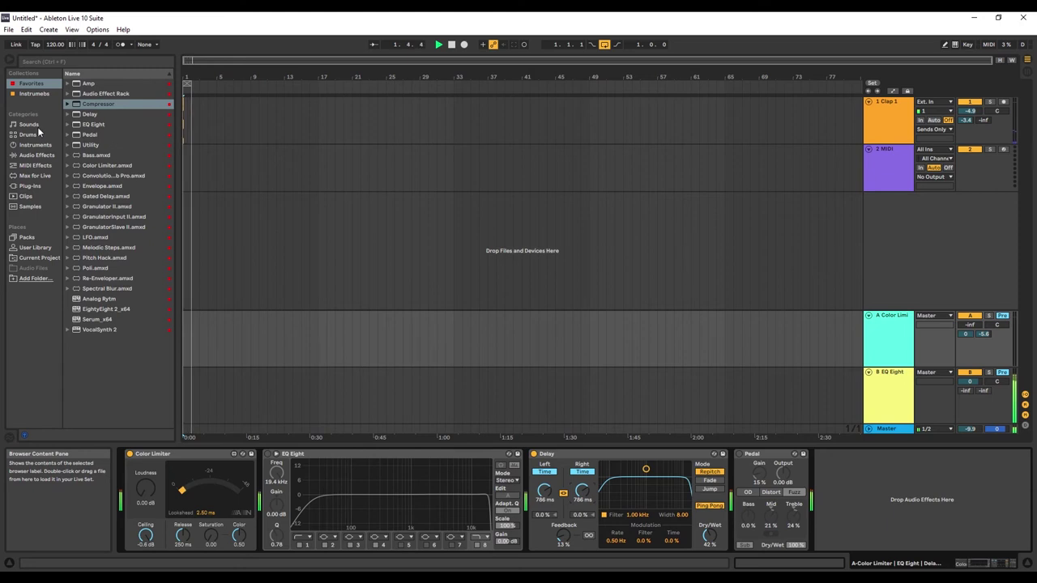
- Add Convolution Reverb Pro at the end of return A and load the Xperimental Ride impulse response from 04 Made for Drums
click(104, 176)
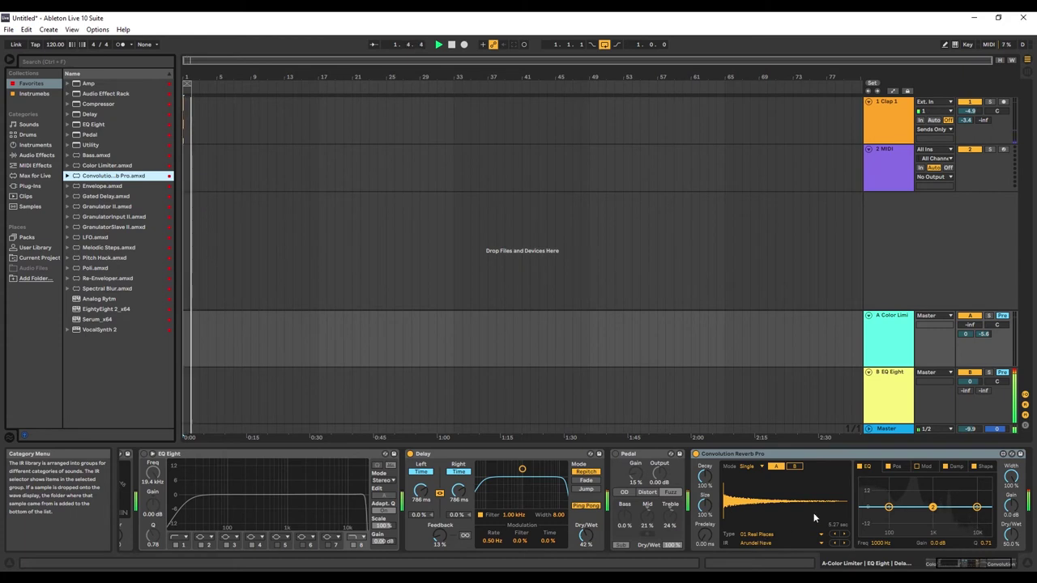
click(770, 534)
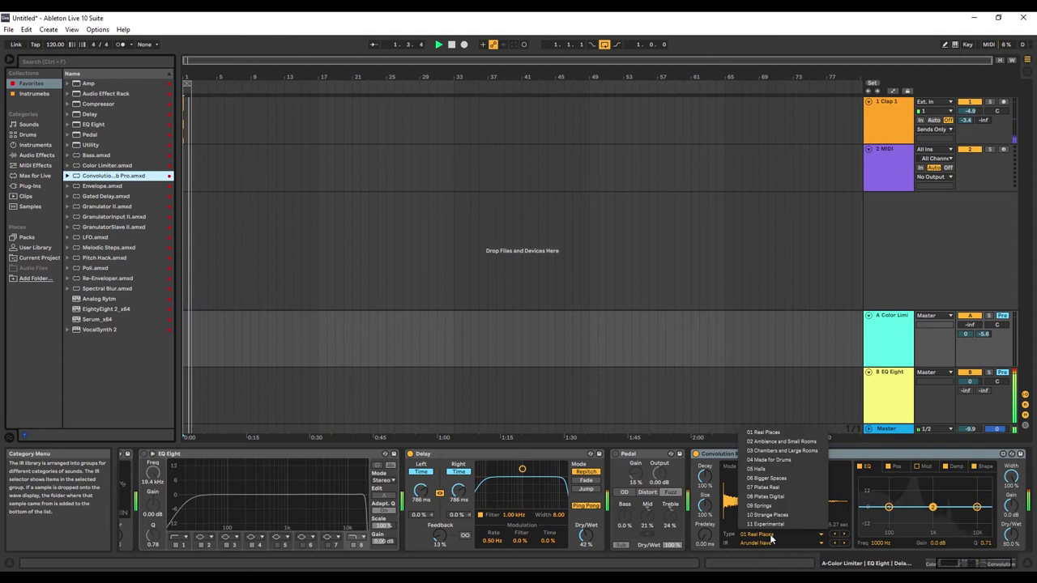
click(780, 459)
click(770, 544)
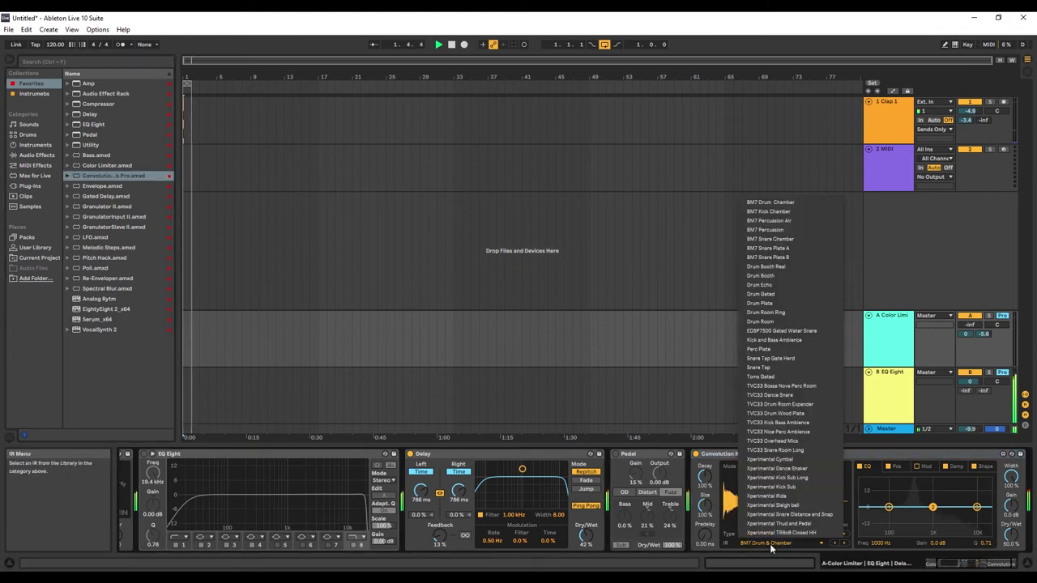
click(785, 502)
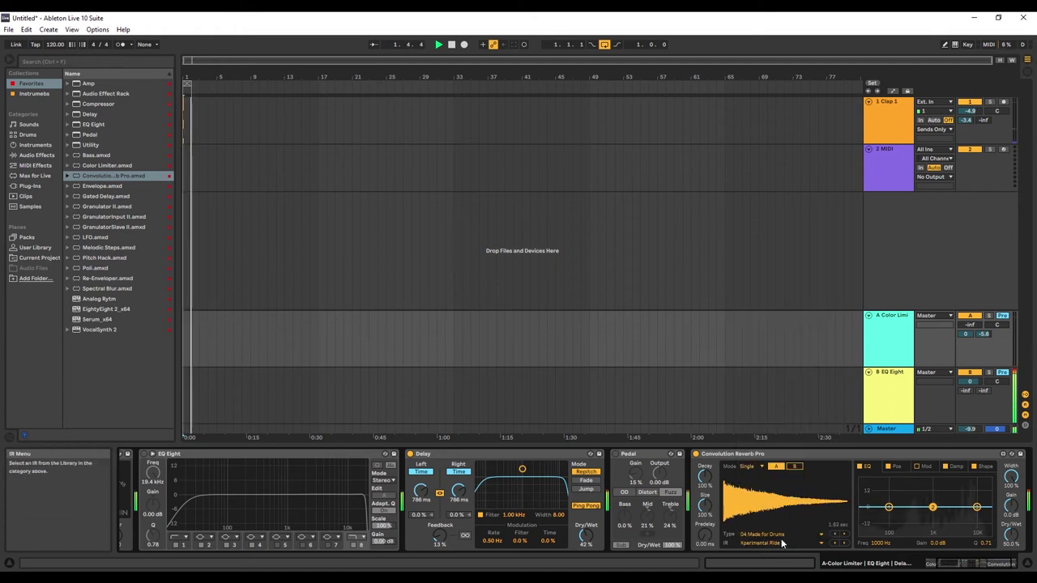
- Move band 4 of return B's EQ Eight to 6.98 kHz with a gain of -0.87 dB
click(944, 402)
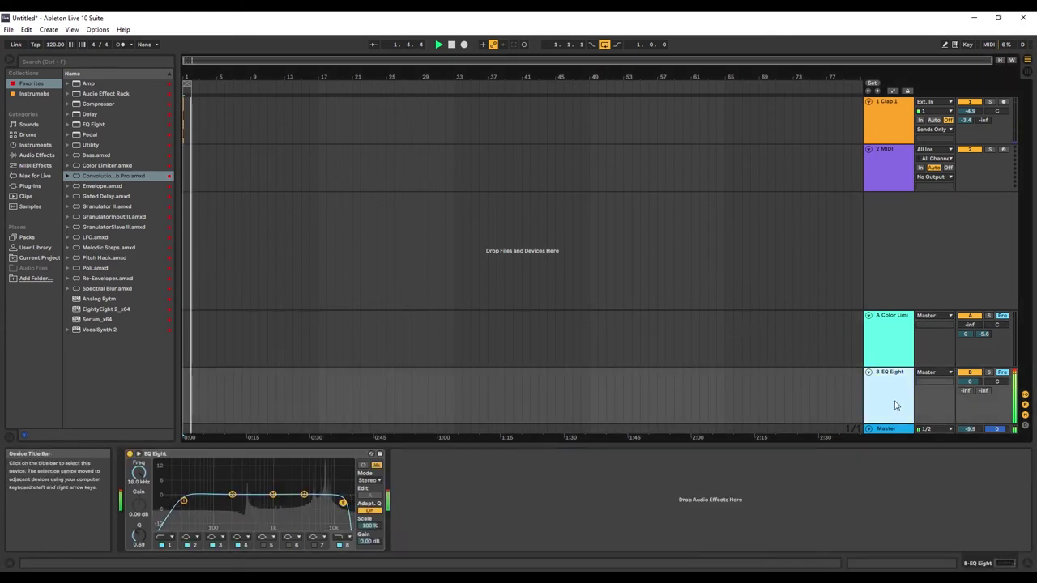
mouse_move(304, 494)
mouse_down()
mouse_move(321, 516)
mouse_move(322, 496)
mouse_up()
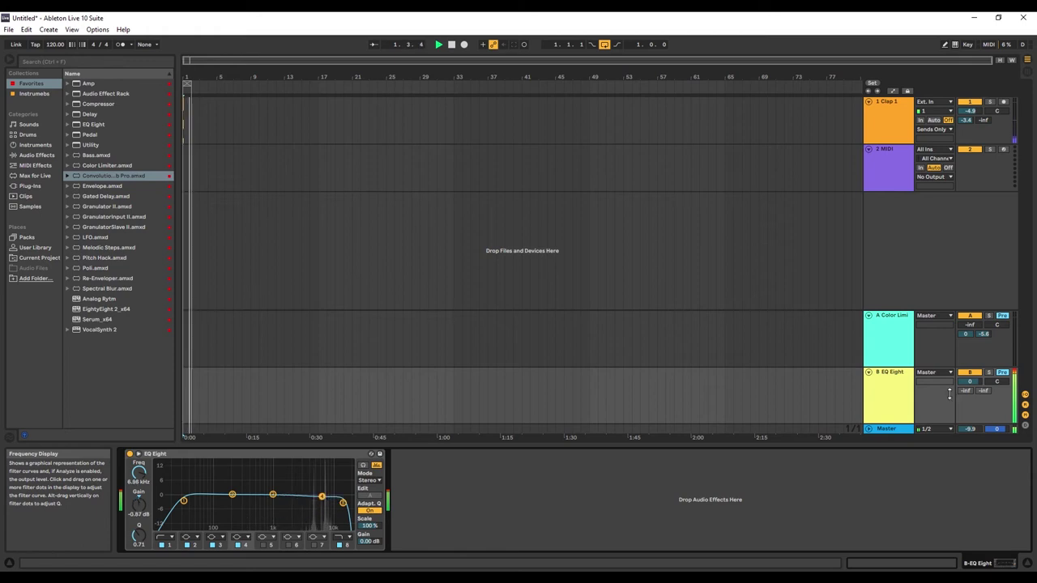
- Try the Drum Room Ring impulse response in return A's Convolution Reverb Pro and settle on Drum Echo
click(891, 353)
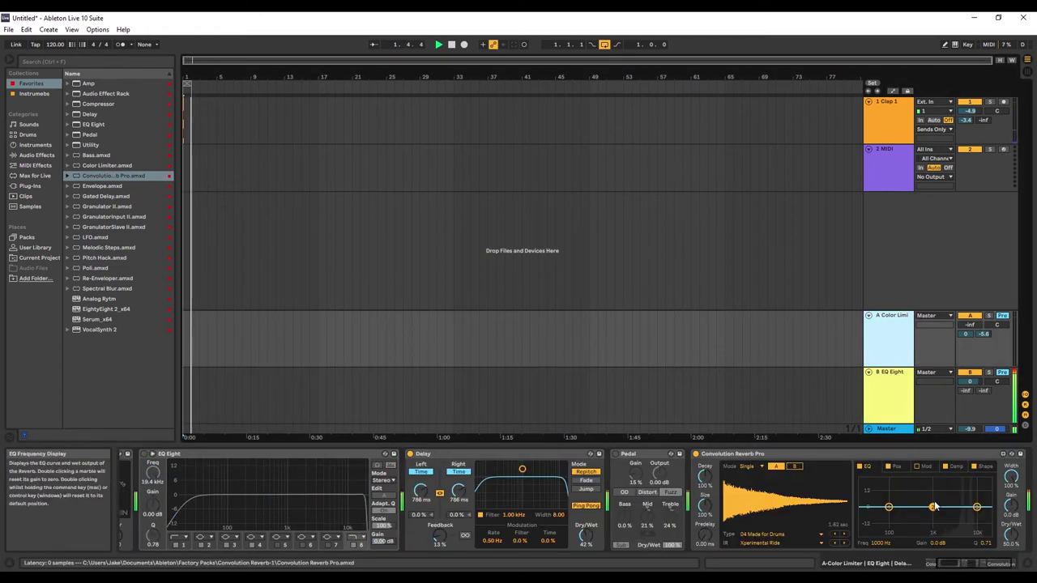
click(766, 543)
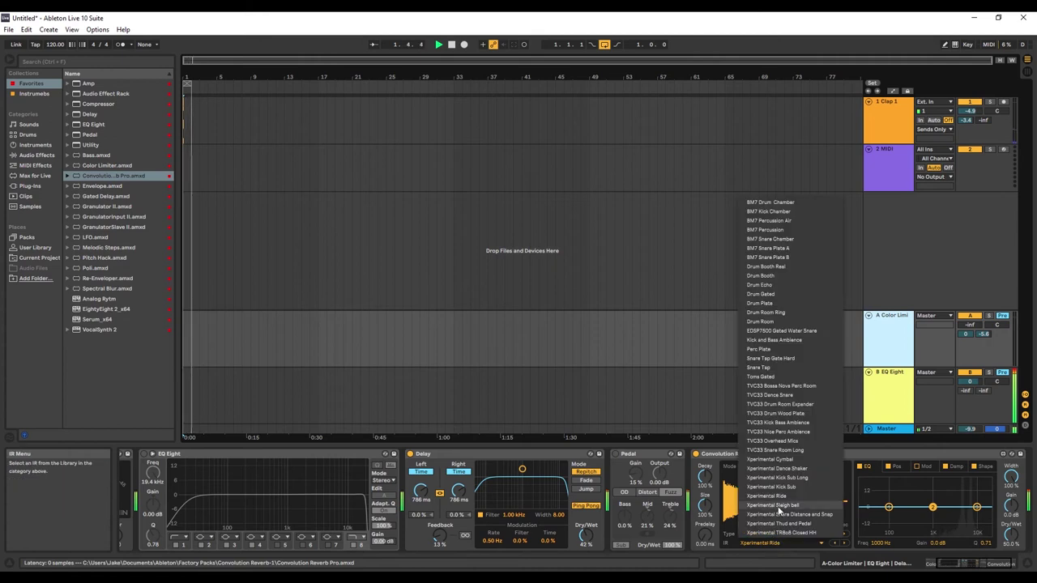
click(781, 314)
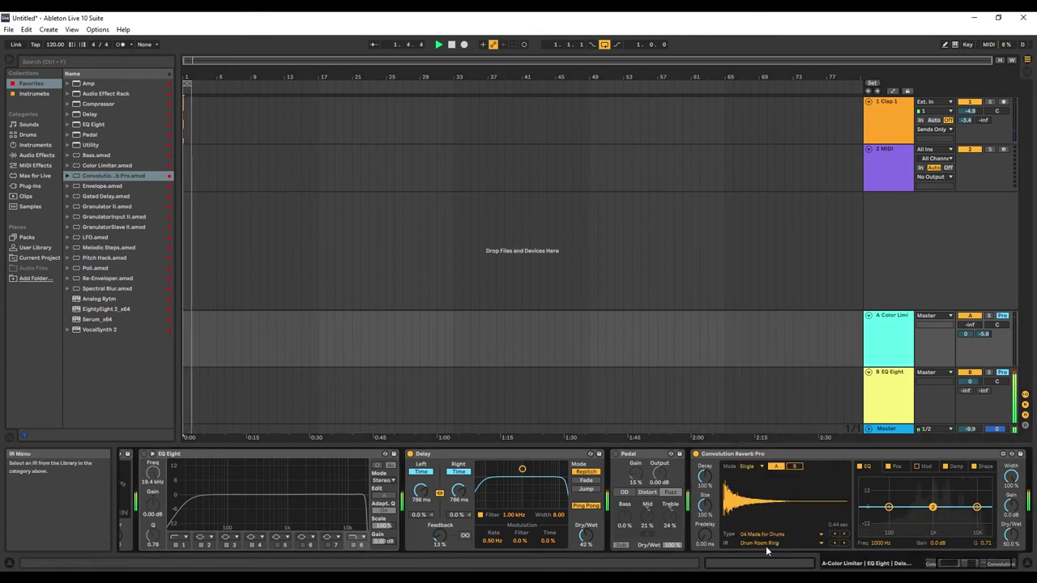
click(766, 546)
click(769, 283)
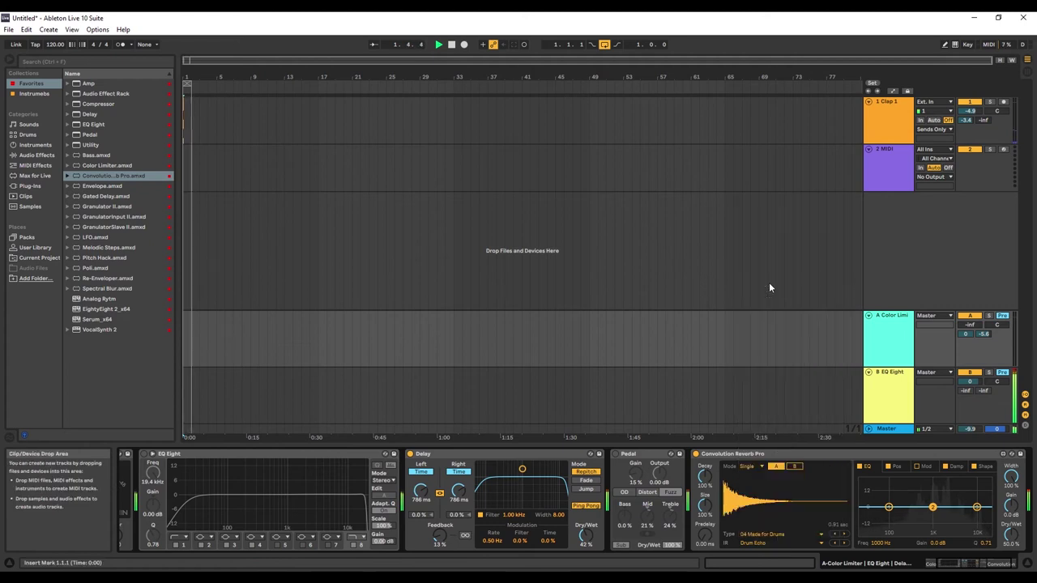
- Add Pitch Hack at the end of return A's chain and browse the built-in audio effects
double_click(114, 256)
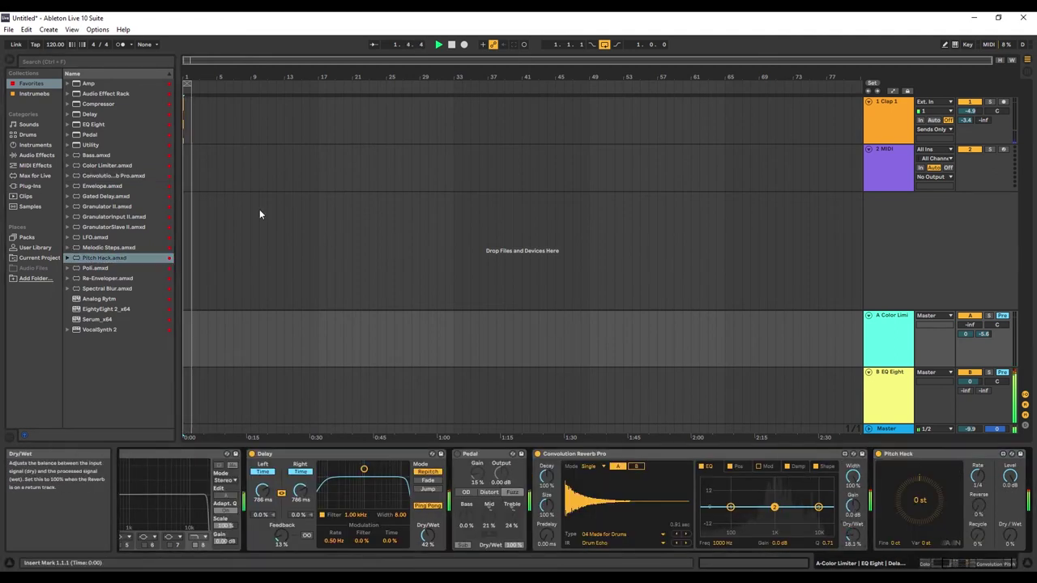
click(36, 155)
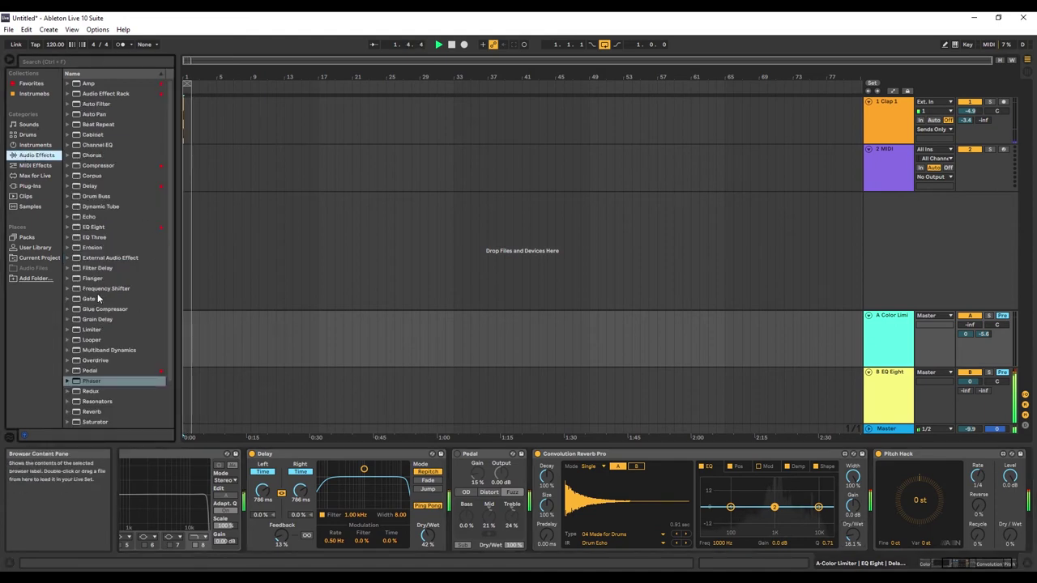
scroll(106, 345, down, 2)
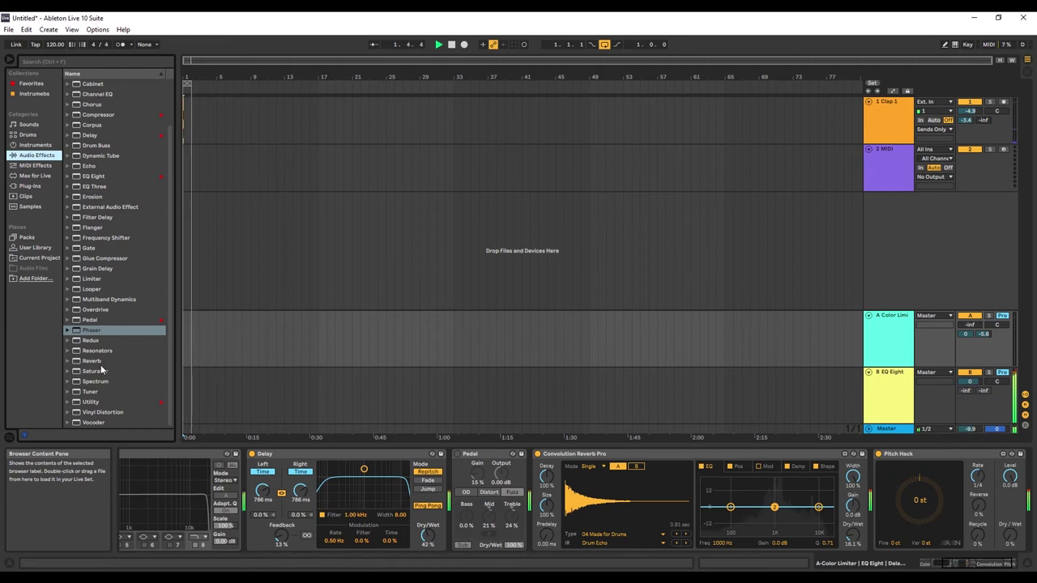
- Set band 3 of return B's EQ Eight to 1.02 kHz at -9.79 dB and return B's volume to -9.1 dB
click(884, 398)
mouse_move(274, 495)
mouse_down()
mouse_move(272, 527)
mouse_move(272, 515)
mouse_up()
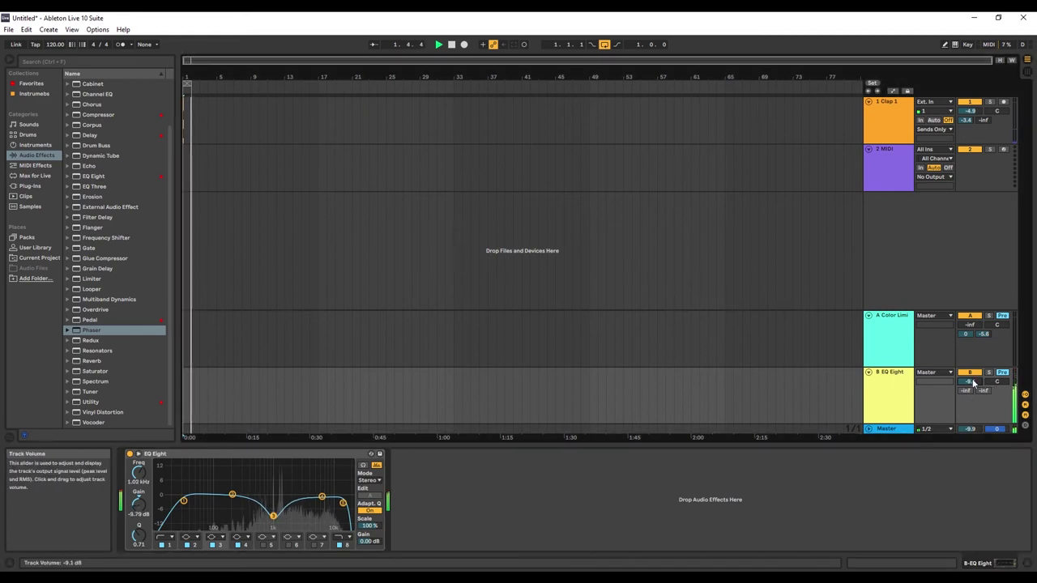
- Add Frequency Shifter at the end of return A's chain and switch it to Ring mode
click(885, 329)
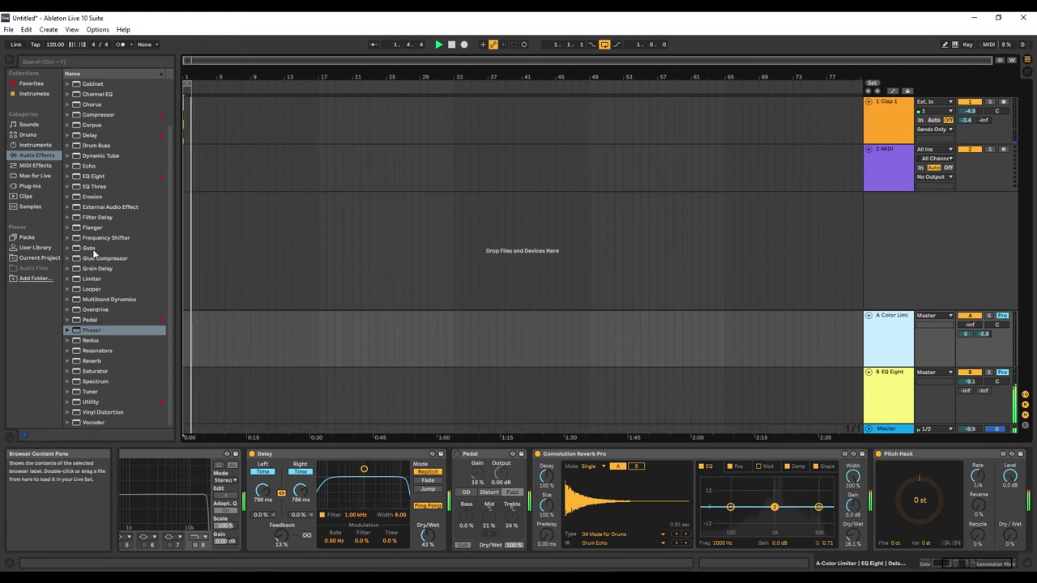
click(108, 199)
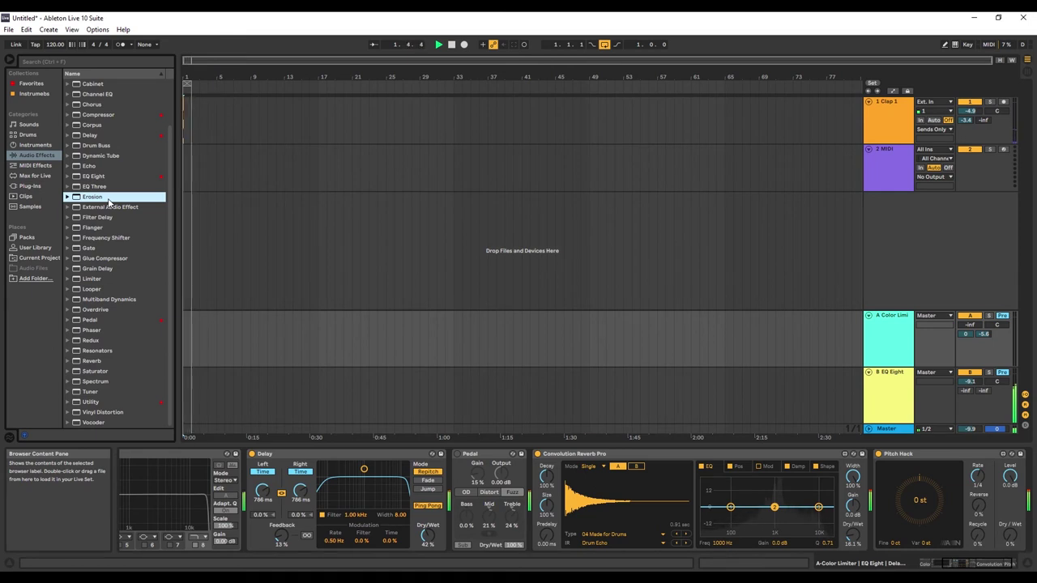
double_click(112, 240)
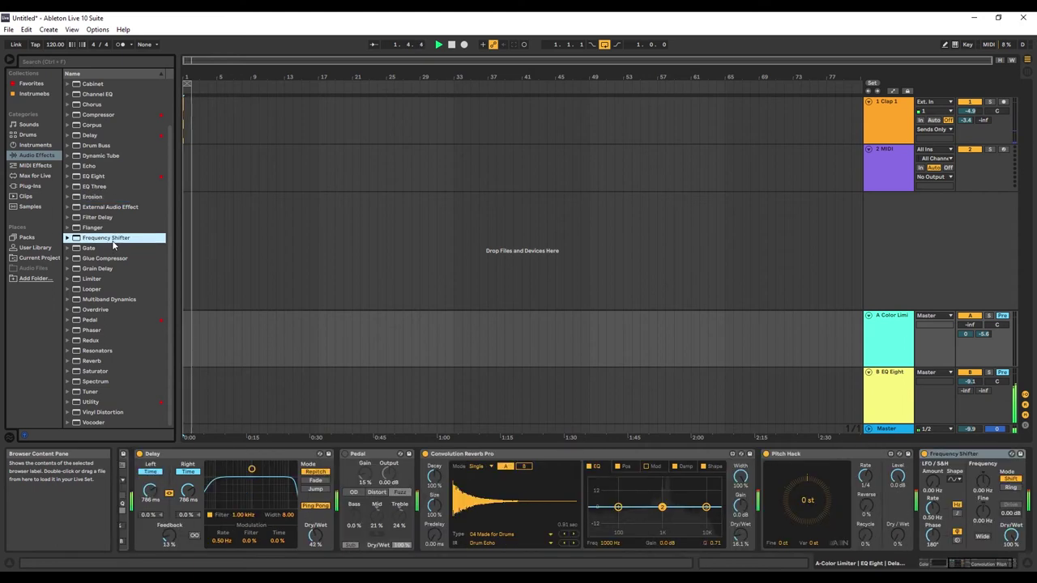
click(1010, 487)
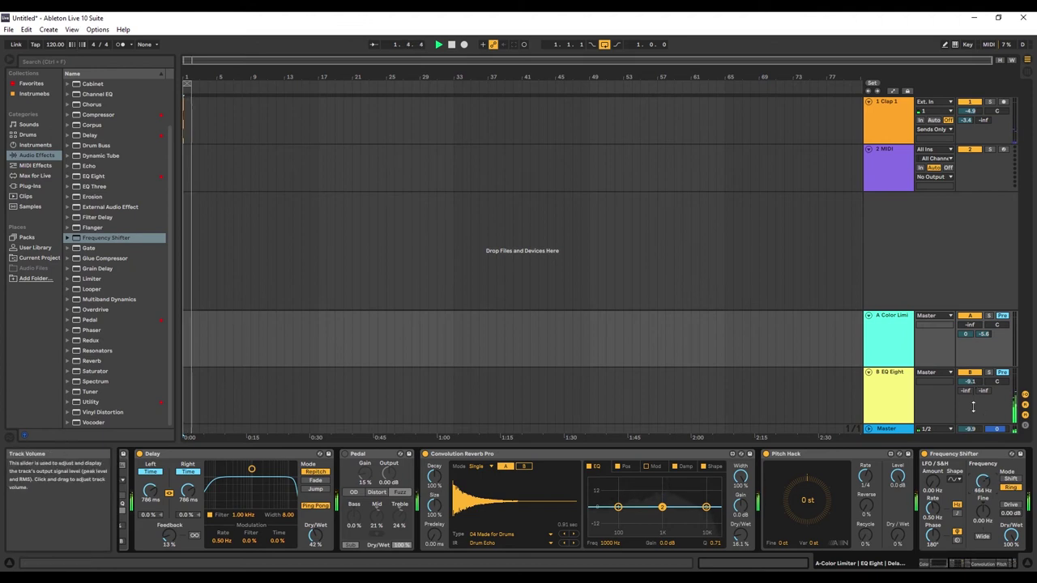
- Set return B's volume to -6.0 dB and the Frequency Shifter to 1.89 kHz with 41.4% Dry/Wet
drag(971, 381, 971, 380)
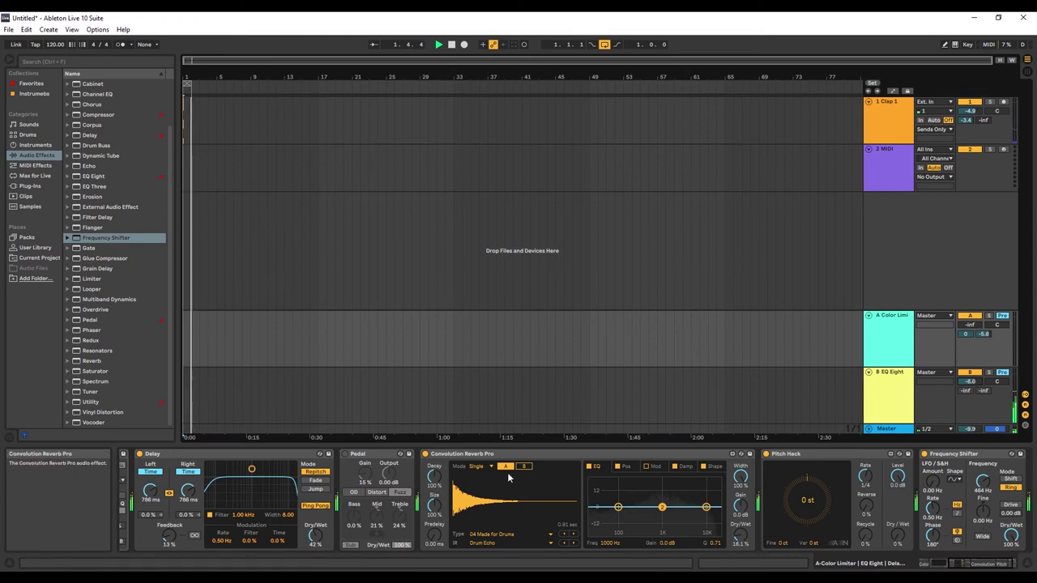
drag(982, 484, 982, 470)
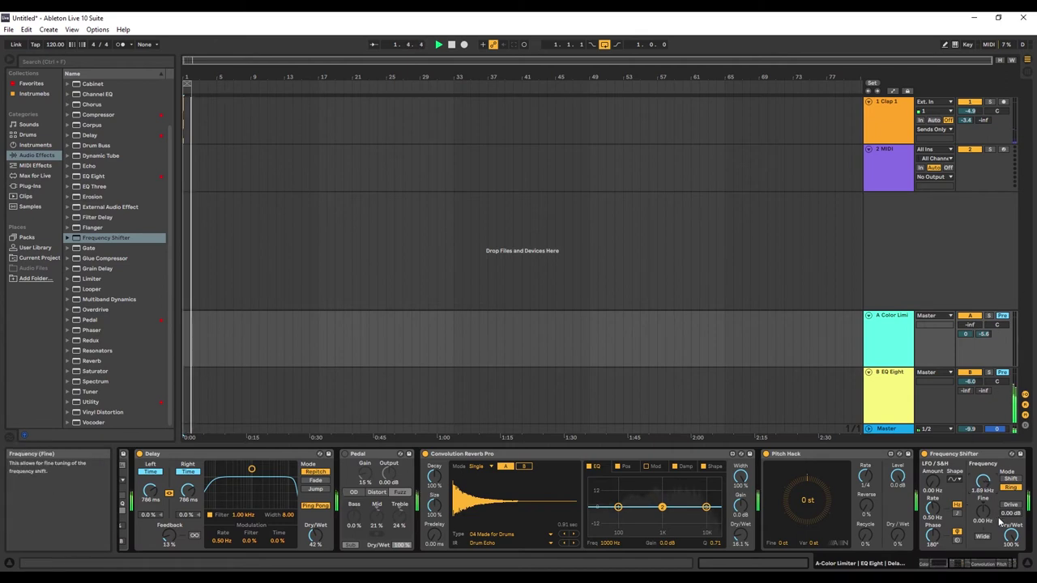
drag(1011, 536, 1011, 551)
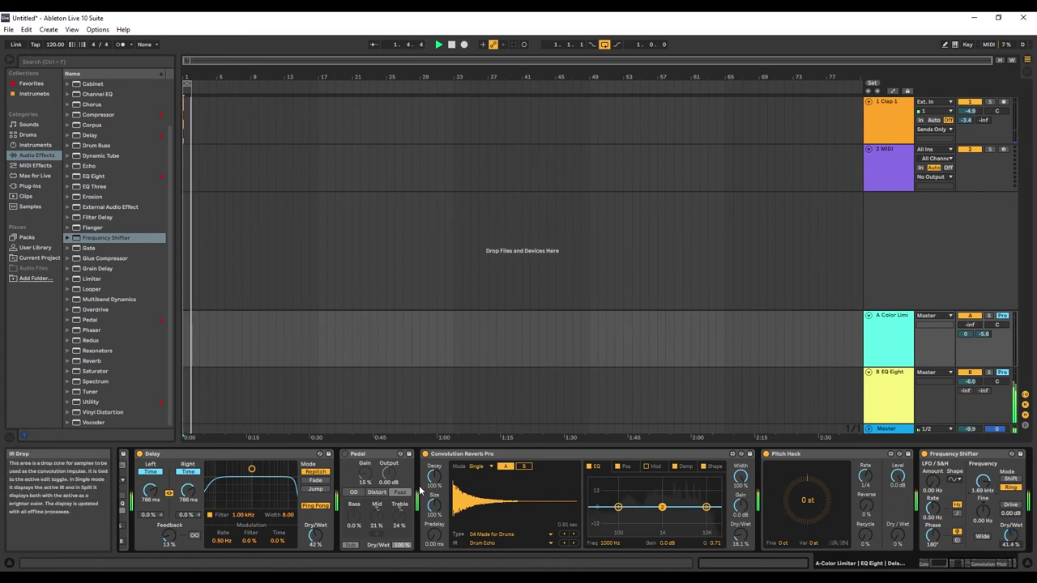
- Lower the Convolution Reverb's Dry/Wet and set Pitch Hack to -5 st with Rate 1/32D, Recycle 75% and Dry/Wet 44%
drag(741, 538, 740, 543)
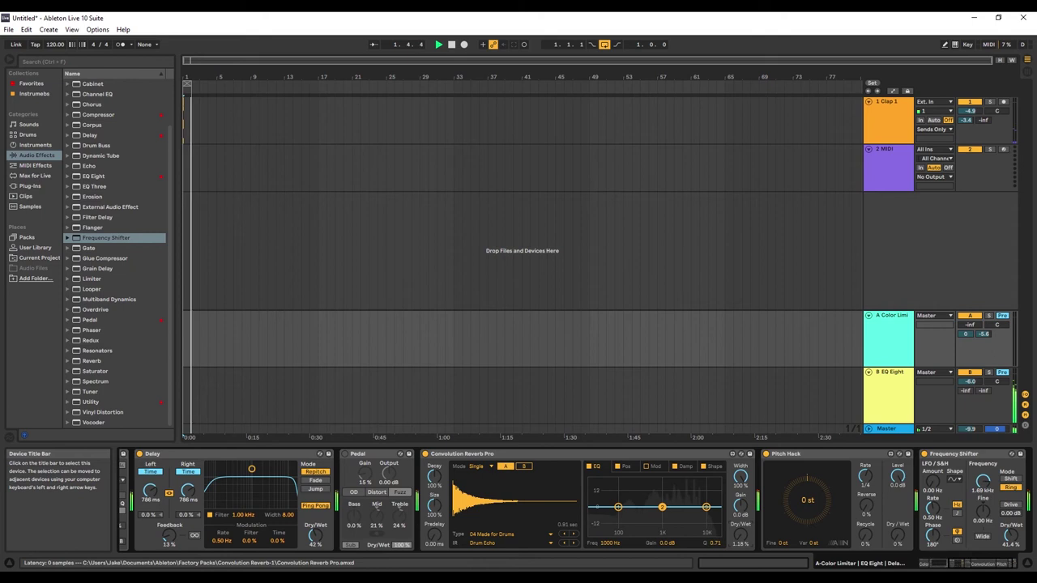
drag(807, 500, 807, 483)
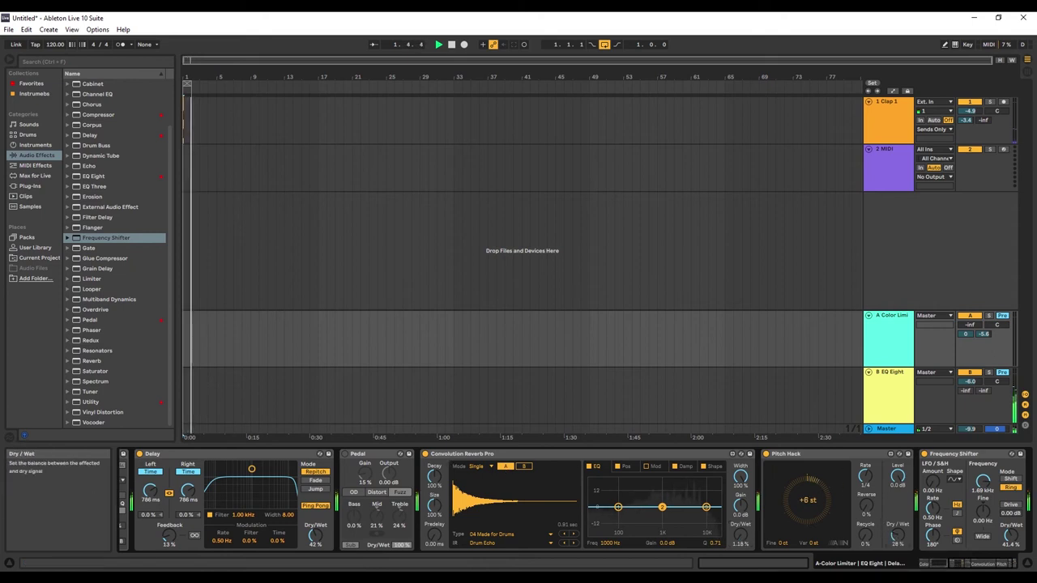
drag(808, 500, 807, 503)
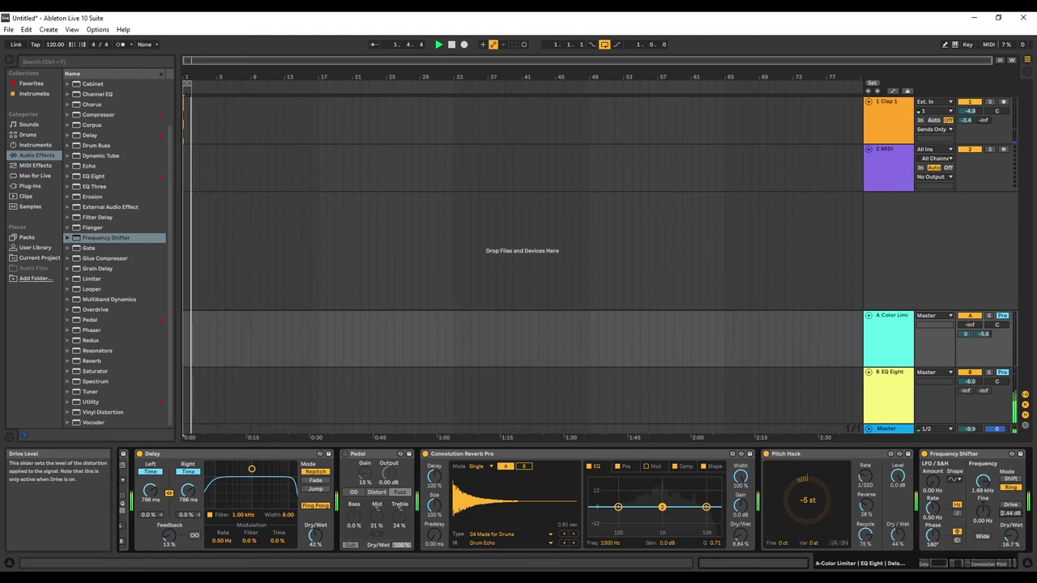
- Turn on the Frequency Shifter's Drive at 1.13 dB and set band 3 of return B's EQ Eight to 1.07 kHz at -2.65 dB
click(1011, 505)
mouse_move(1011, 514)
mouse_down()
mouse_move(1011, 493)
mouse_move(1010, 516)
mouse_up()
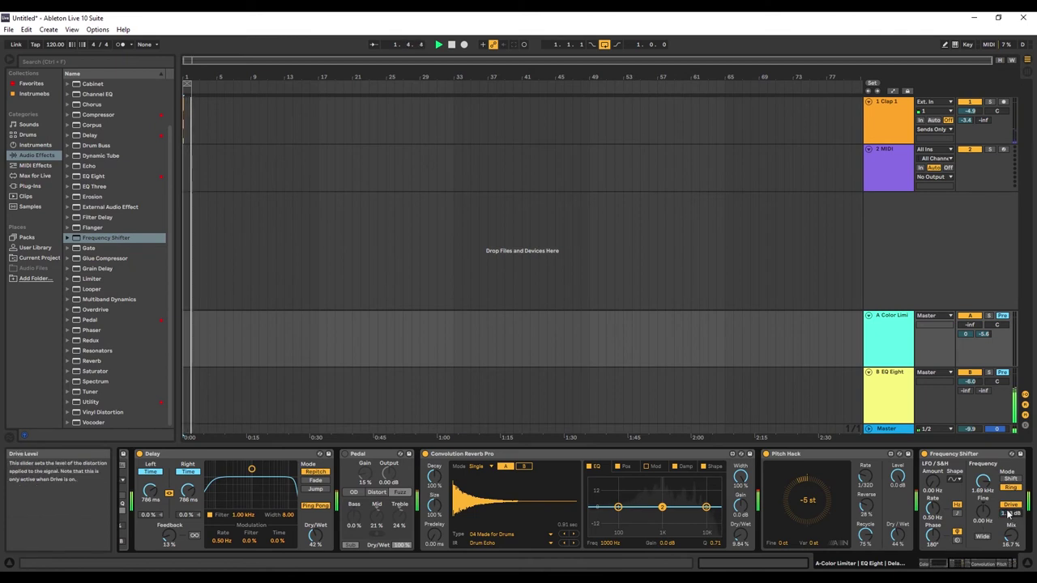
click(846, 387)
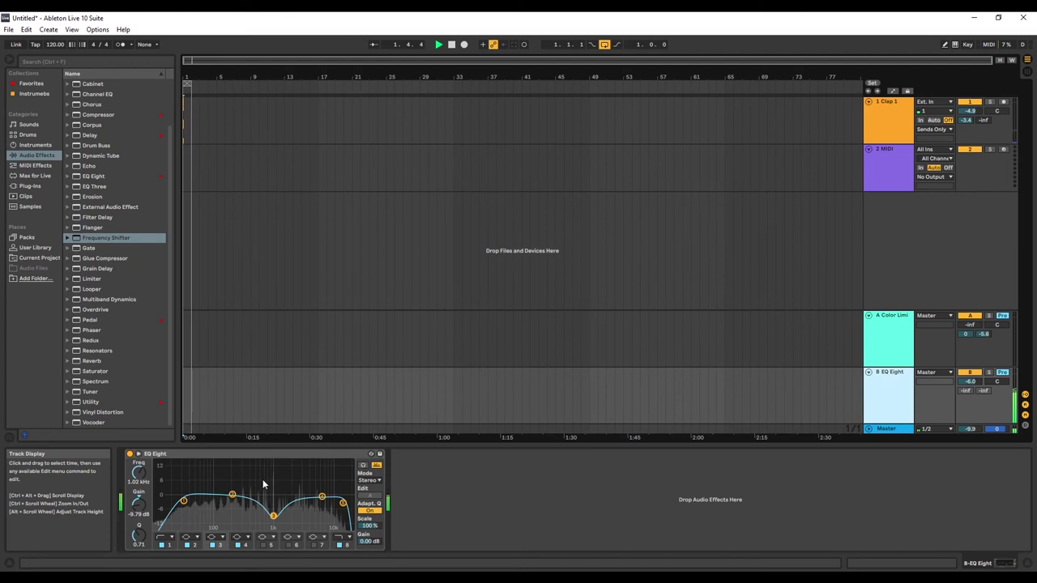
drag(275, 517, 275, 500)
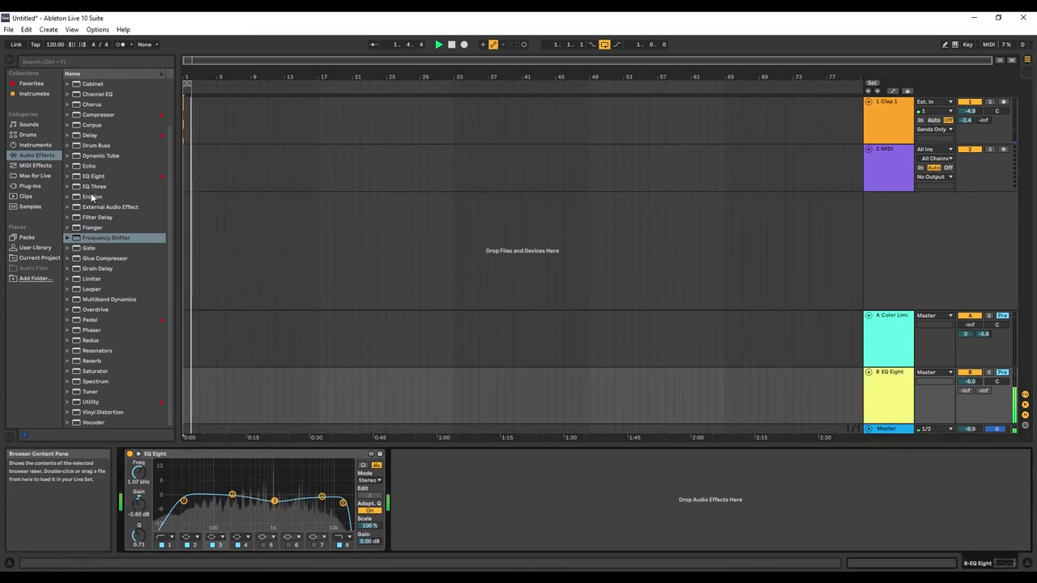
- Set return A's Frequency Shifter to 222 Hz and the Convolution Reverb's middle EQ band to 972 Hz at -3.9 dB
click(881, 334)
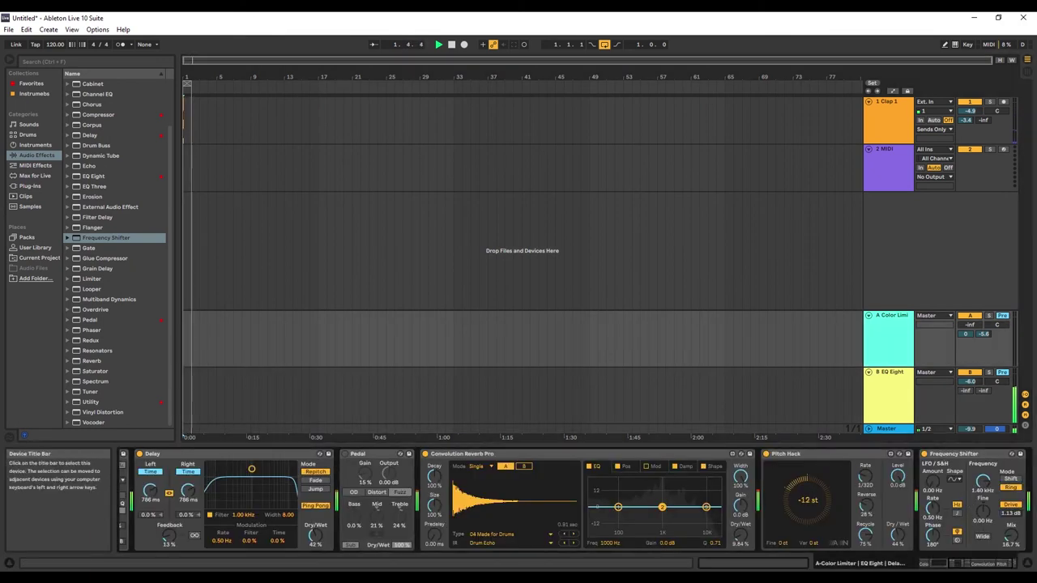
drag(981, 483, 981, 504)
drag(663, 507, 661, 513)
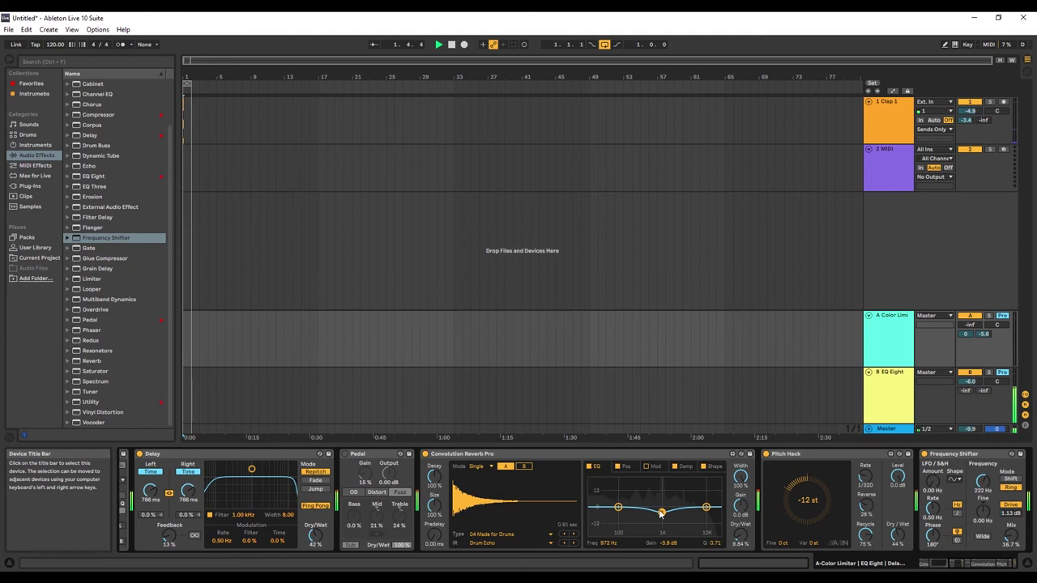
drag(741, 534, 741, 527)
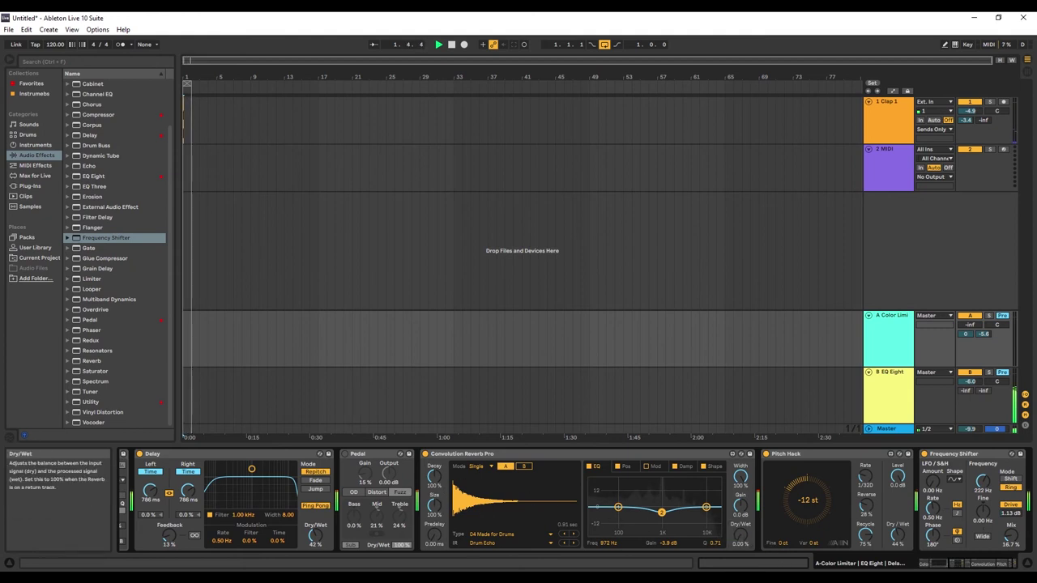
- Set Pitch Hack to -8 st with 28% Reverse and the Frequency Shifter's Drive to 19.5 dB
drag(811, 500, 812, 491)
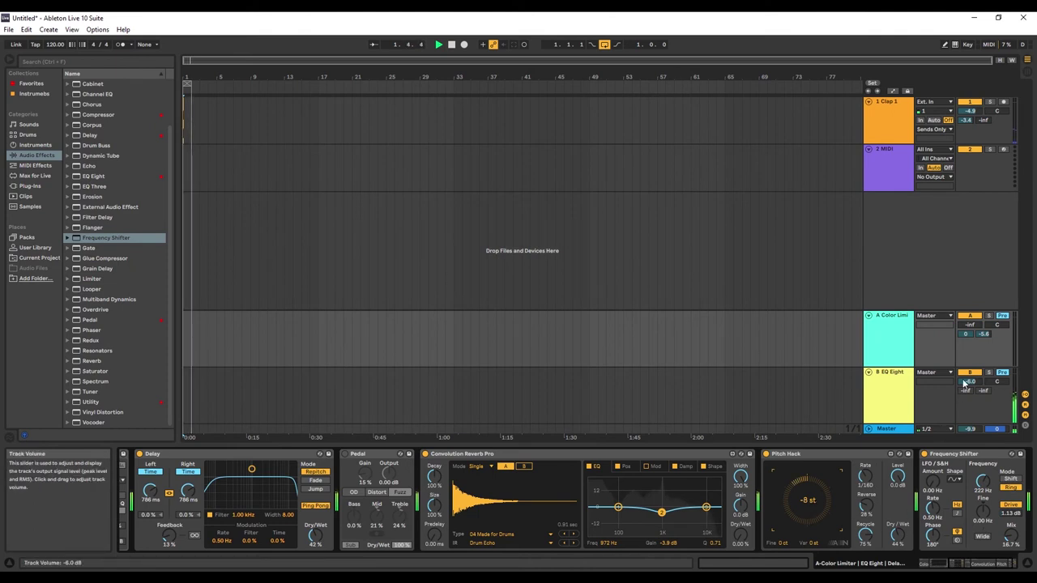
drag(1010, 513, 1010, 503)
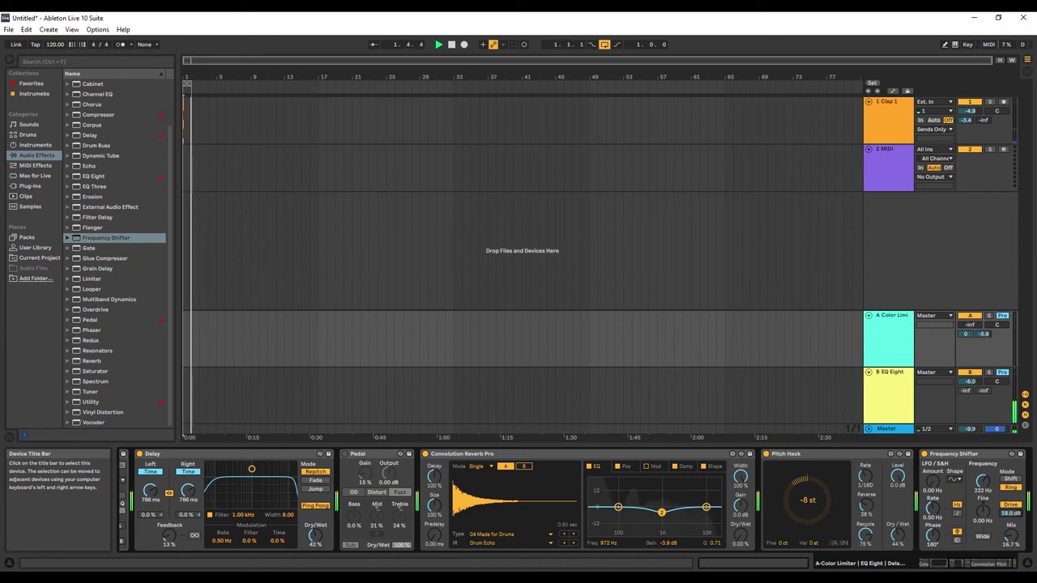
- Raise return B's volume to 0.7 dB and set the Frequency Shifter's ring frequency to 221 Hz
drag(970, 382, 971, 380)
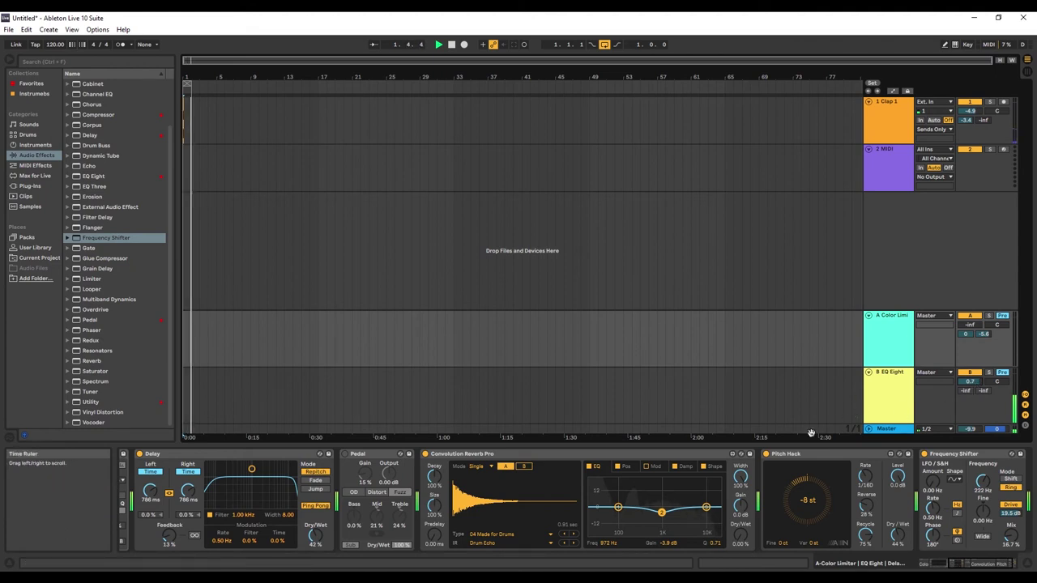
drag(983, 482, 982, 479)
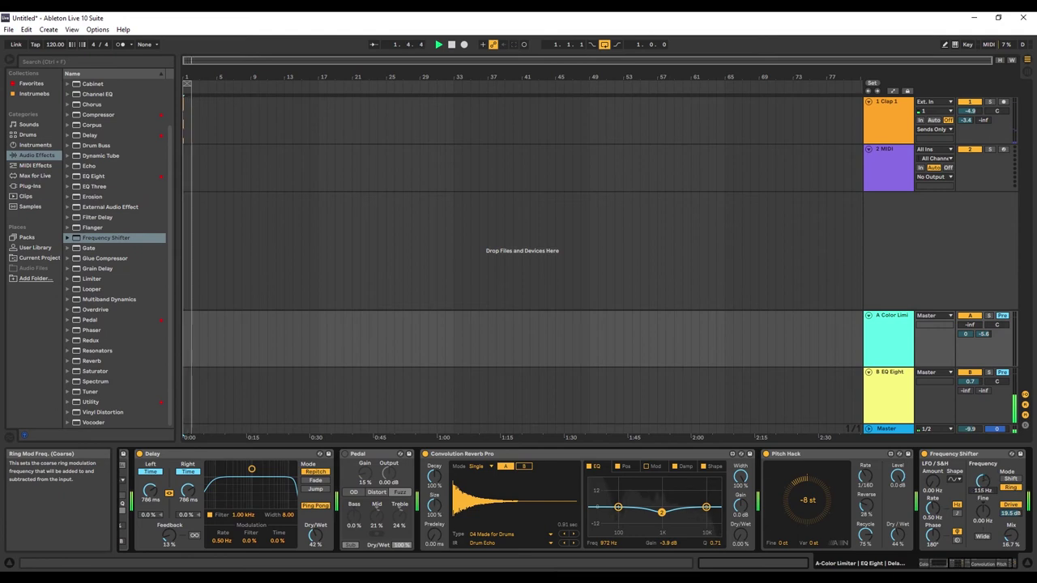
- Reorder return A's chain so Frequency Shifter directly follows EQ Eight and Color Limiter sits between Frequency Shifter and Delay
drag(975, 456, 351, 465)
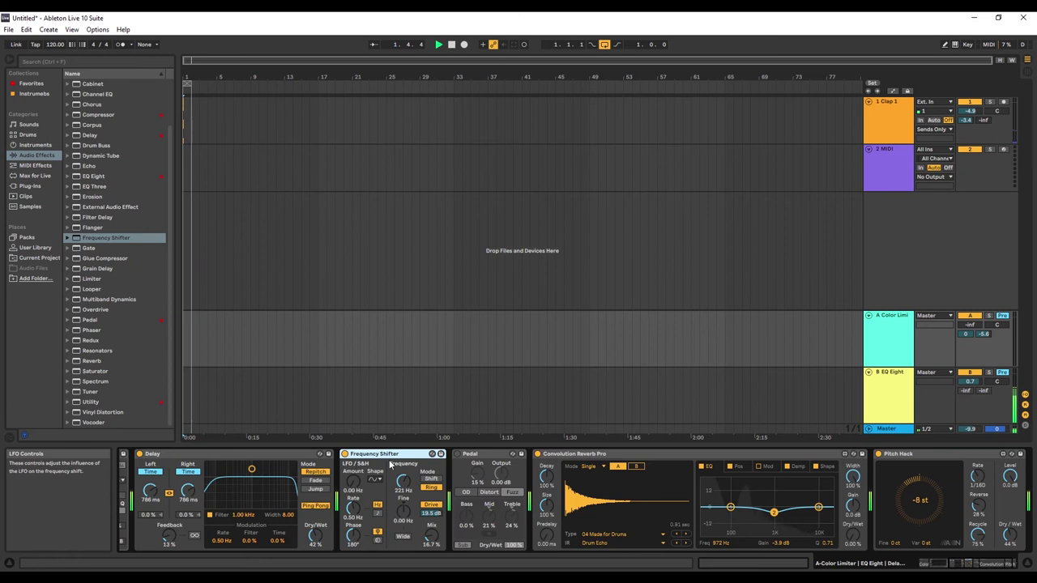
drag(290, 460, 159, 460)
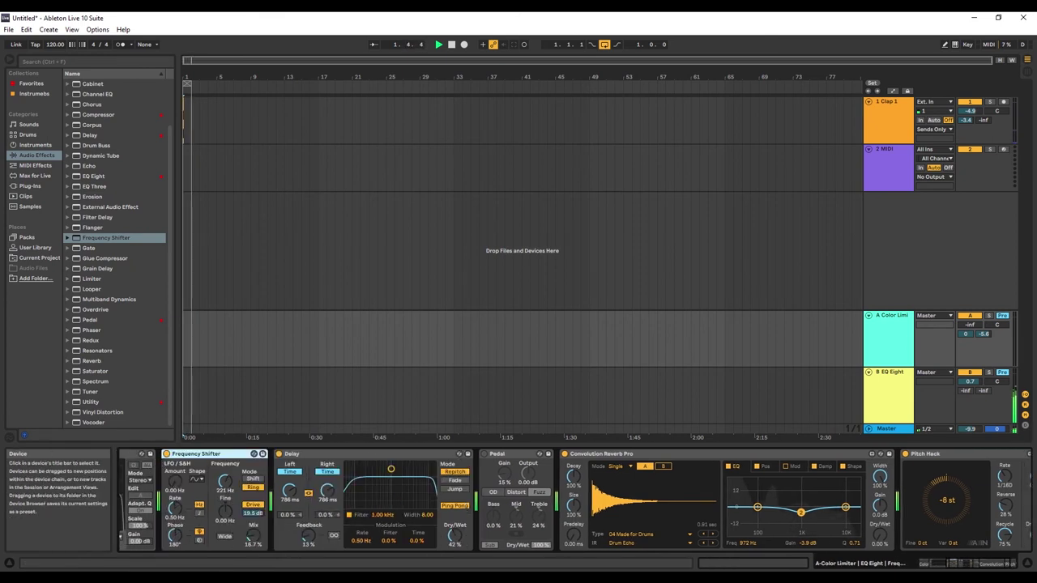
click(946, 568)
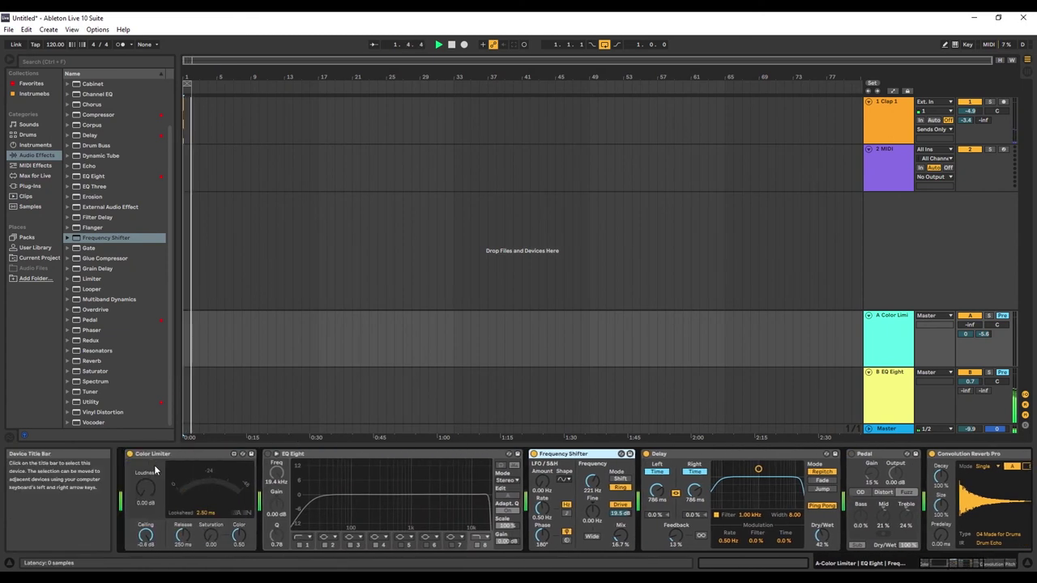
drag(199, 457, 632, 455)
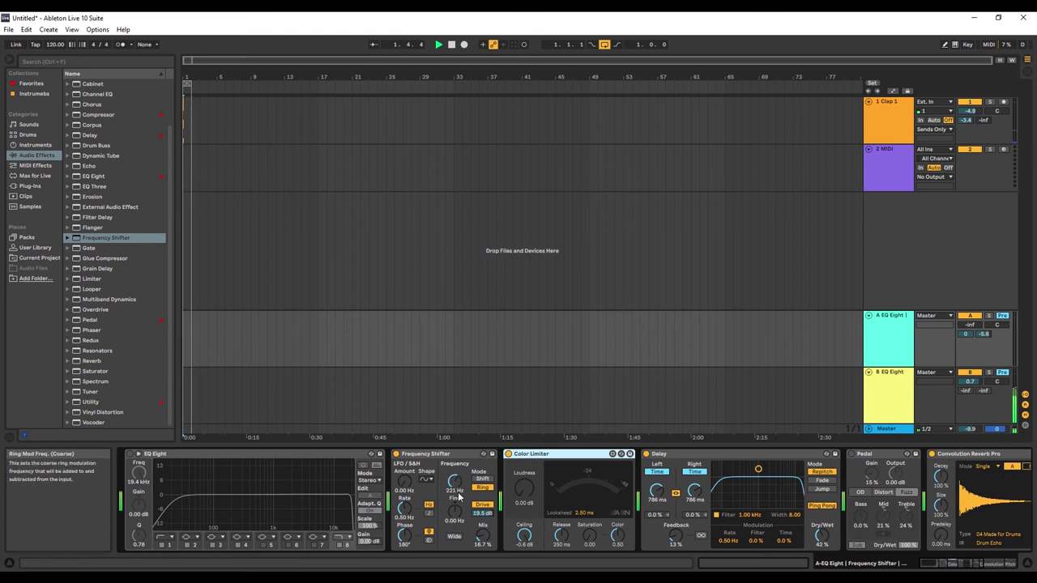
- Set the Frequency Shifter's ring frequency to 541 Hz and the Delay to 699 ms with 95% feedback
drag(462, 480, 462, 479)
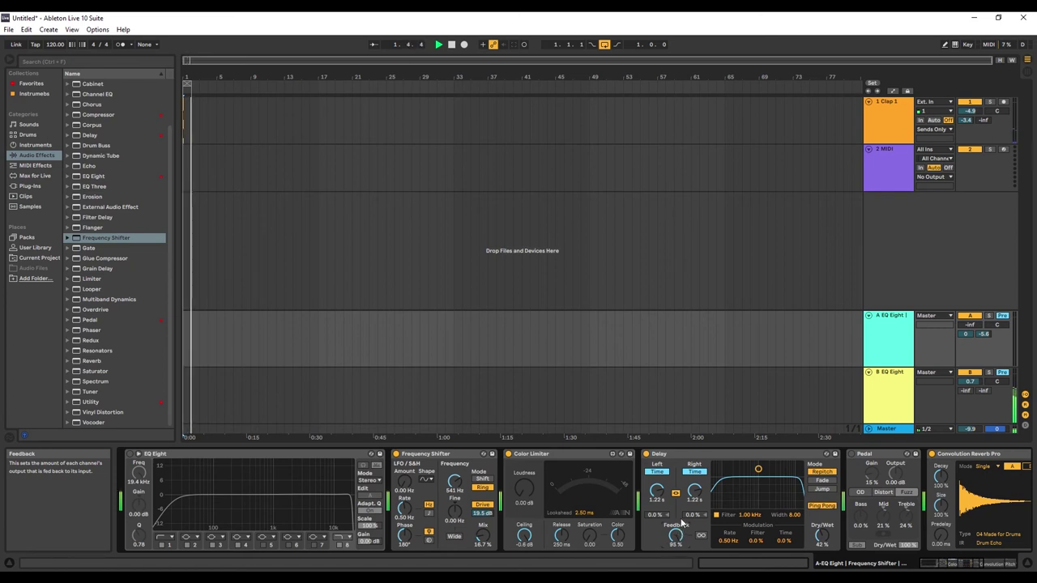
drag(659, 492, 659, 504)
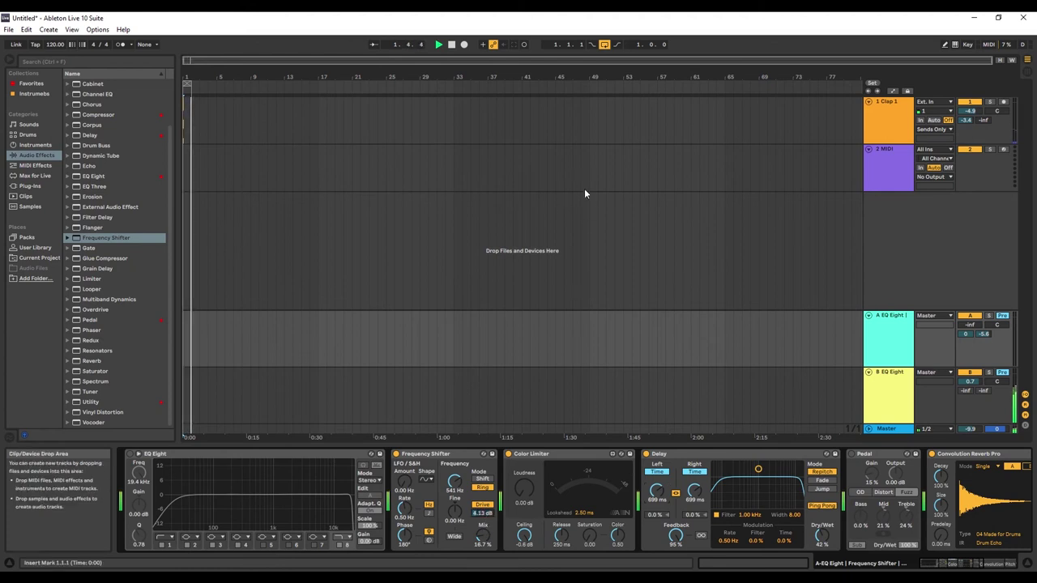
- Deactivate the Clap 1 track
click(968, 101)
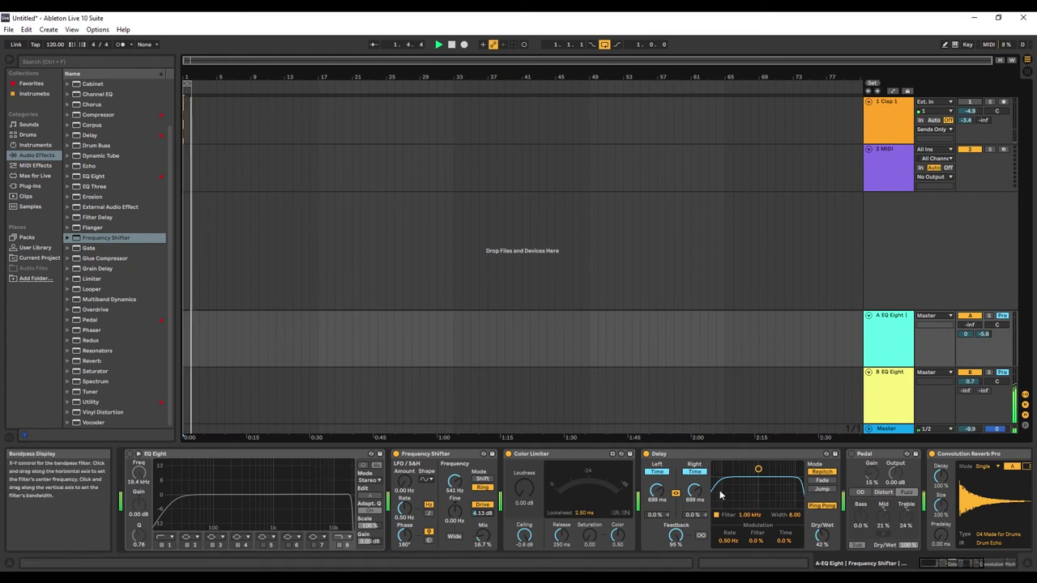
- Set return A's Delay time to 1.58 s and lower return B's volume to about -4.5 dB
drag(694, 492, 694, 519)
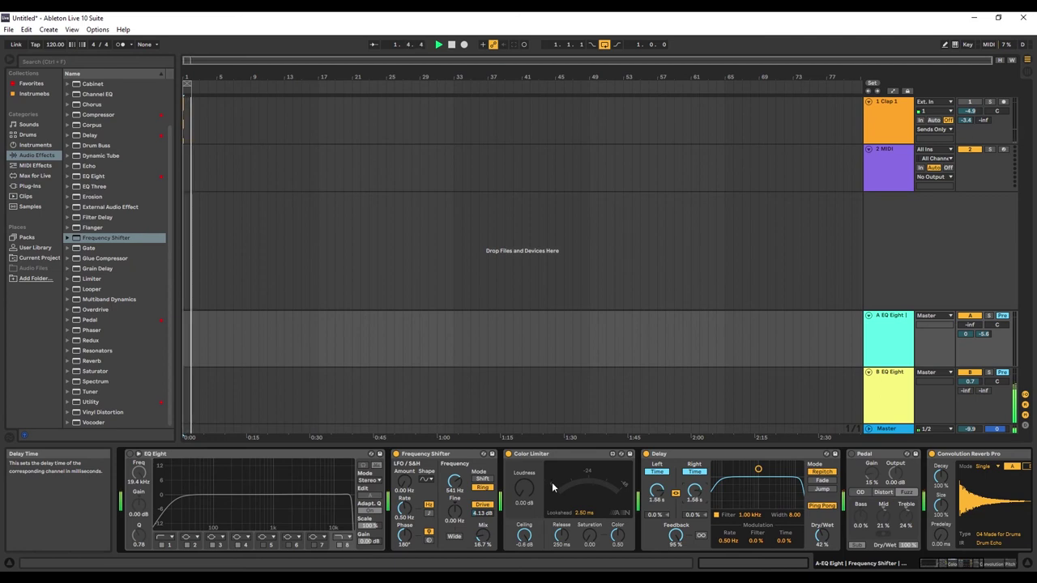
click(996, 566)
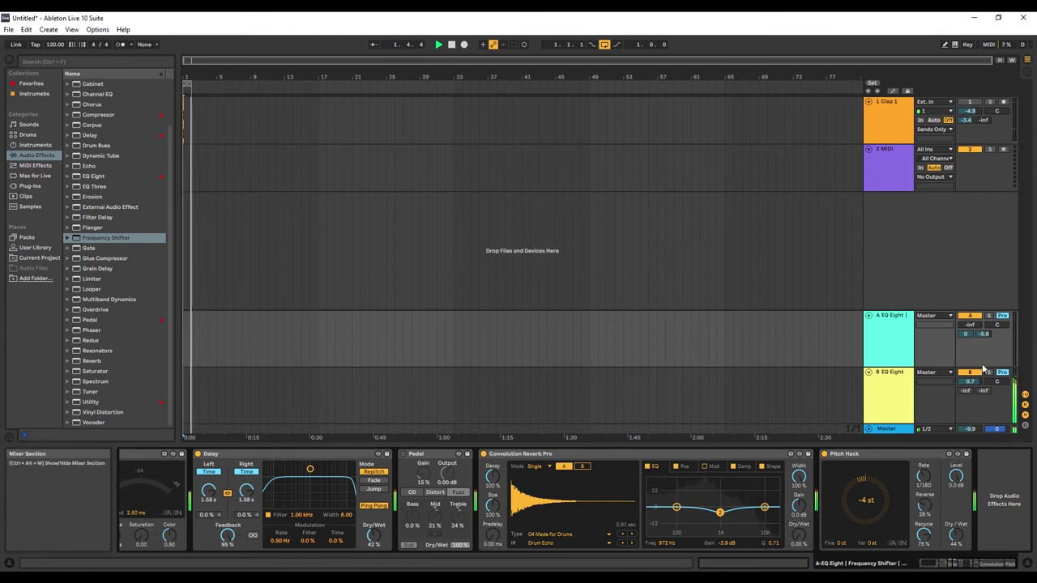
drag(969, 380, 969, 387)
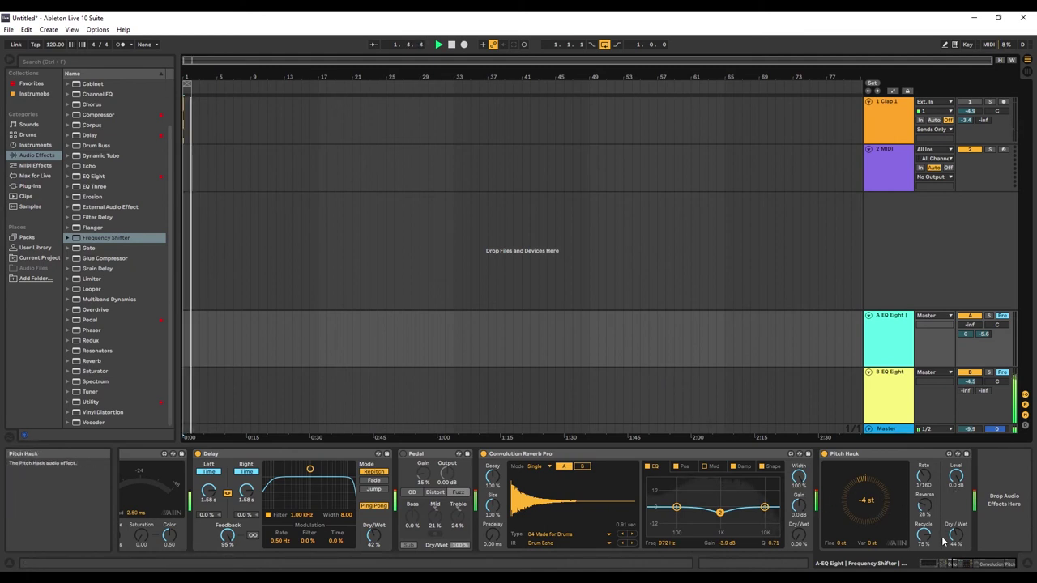
- Adjust the Pitch Hack's Dry/Wet mix up and down, settling on 41%
drag(955, 535, 955, 520)
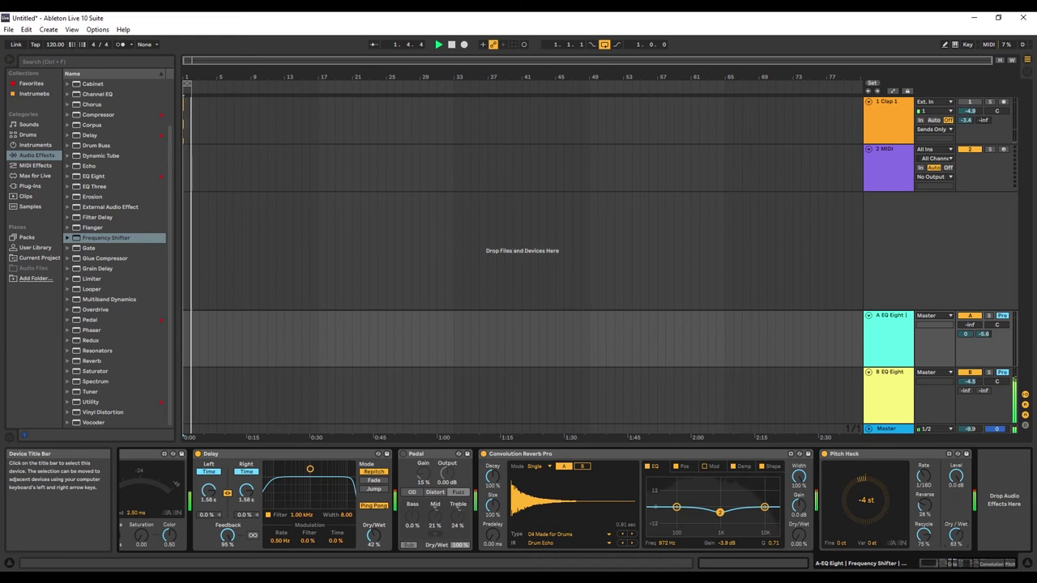
drag(956, 534, 956, 546)
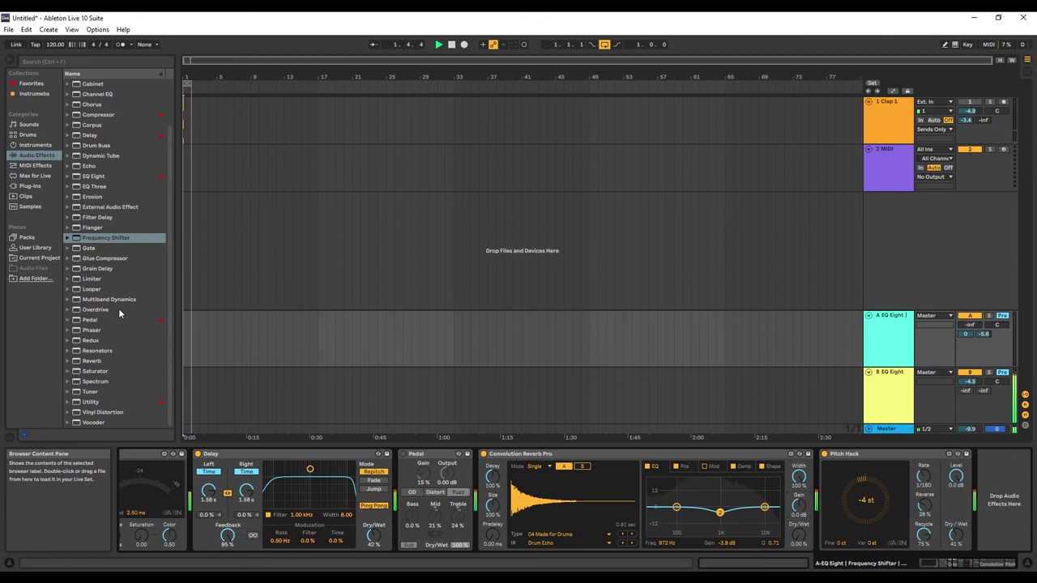
- Add Erosion at the end of return A's chain and set it to 1.07 kHz with an amount of 111
click(119, 201)
double_click(119, 201)
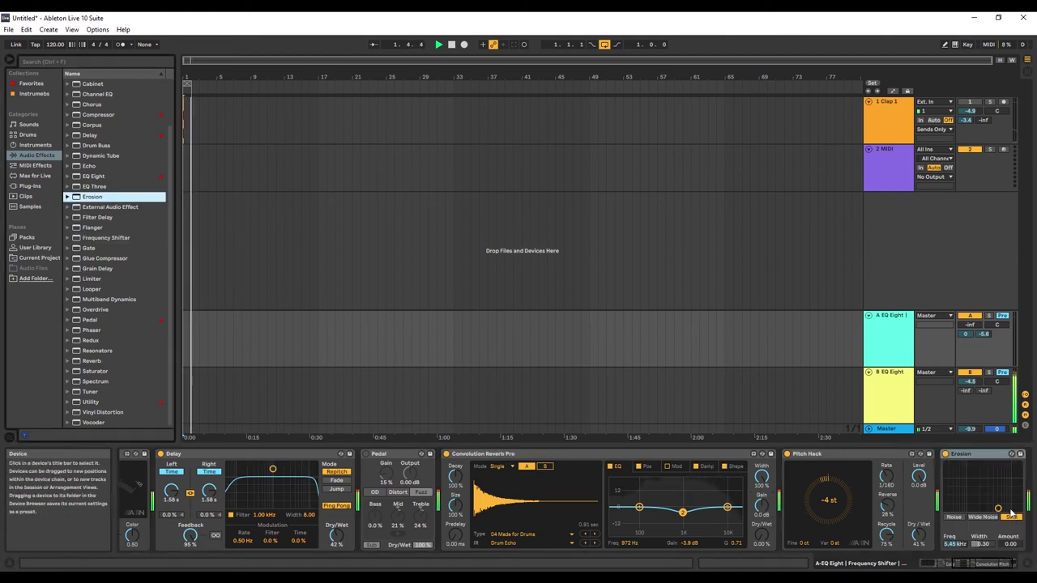
drag(1006, 506, 969, 476)
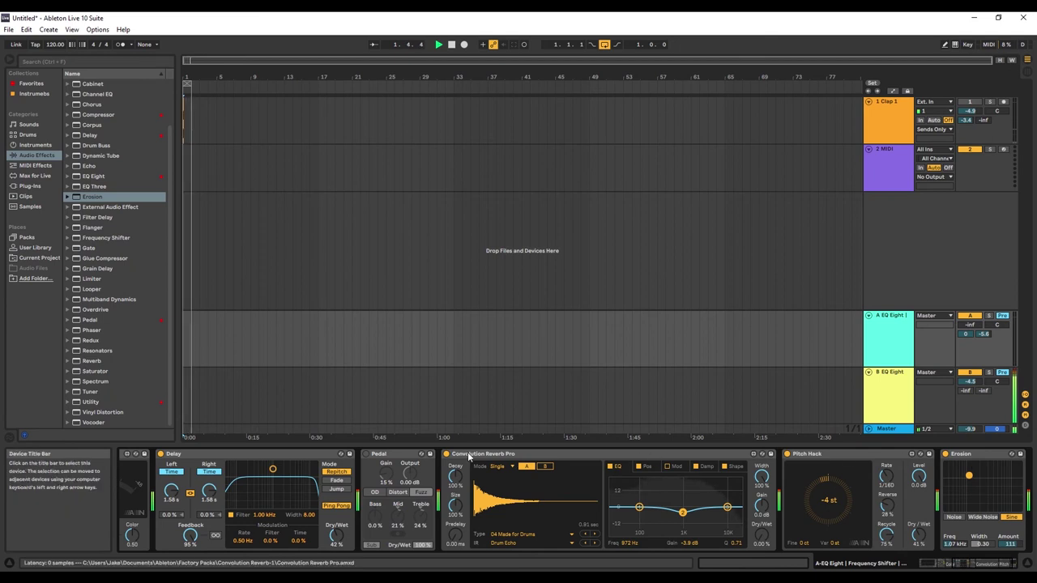
- Move Convolution Reverb Pro directly before the Delay in return A's chain and set its Dry/Wet to 74%
drag(510, 454, 172, 477)
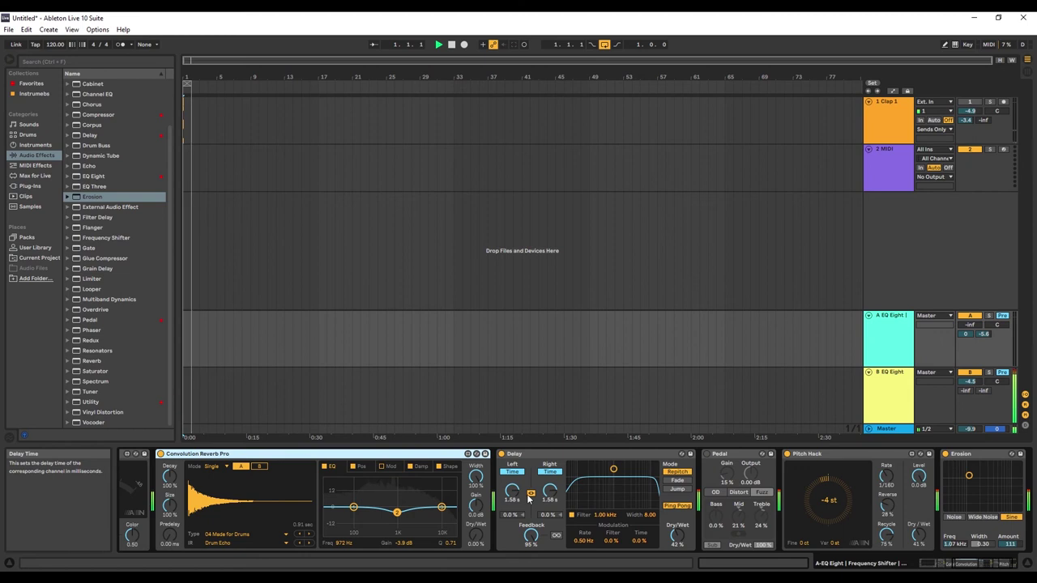
drag(478, 535, 478, 459)
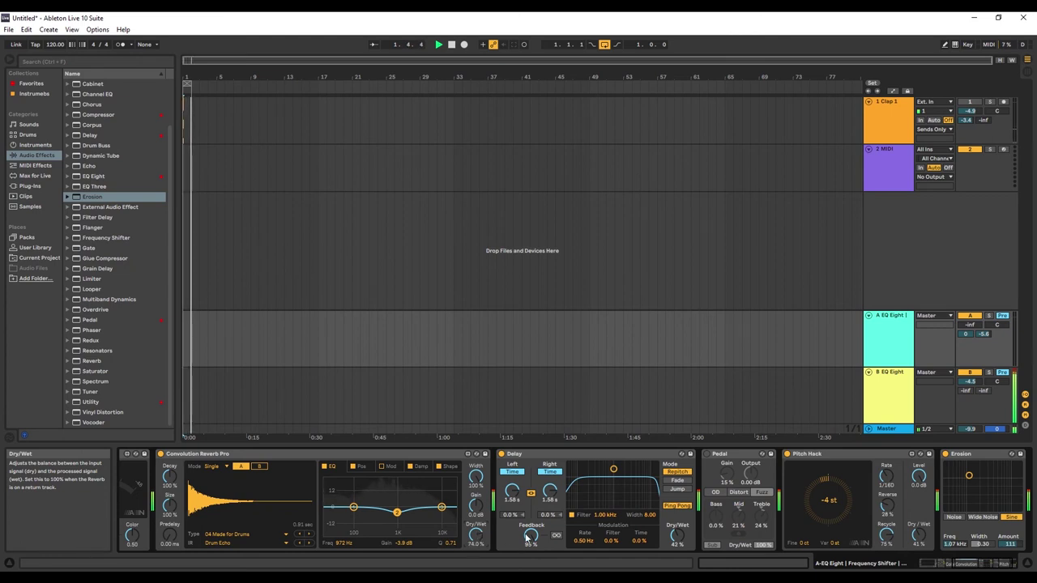
- Add Convolution Reverb Pro after EQ Eight on return B and adjust the EQ's third band to 1.11 kHz with about -1.6 dB gain
click(729, 393)
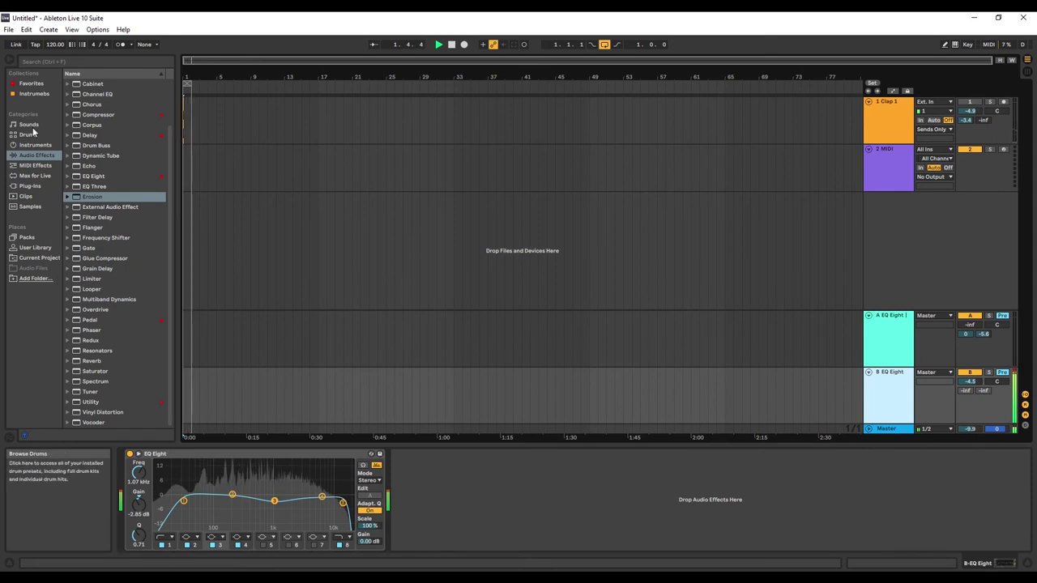
click(31, 83)
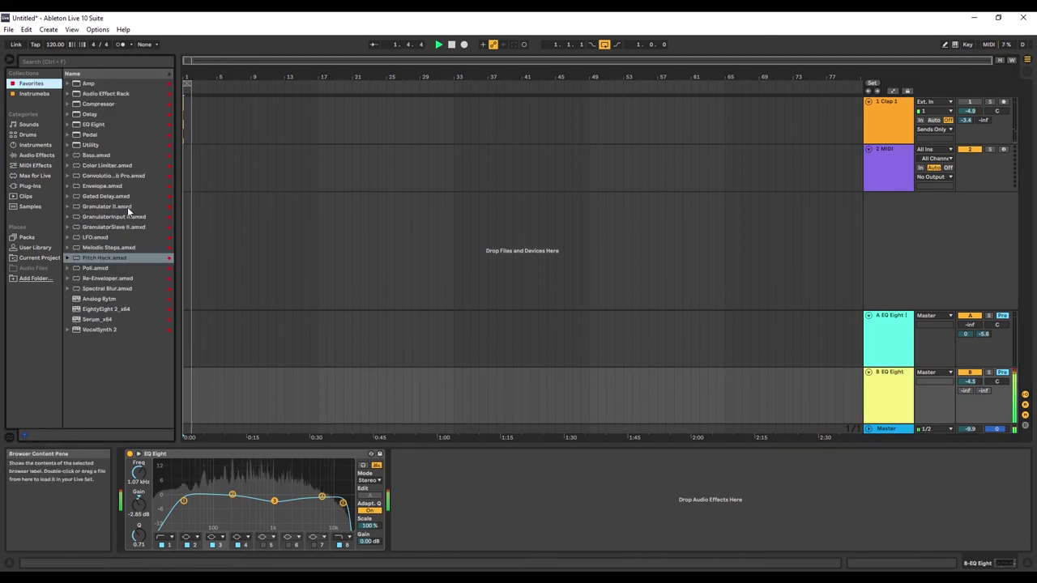
double_click(122, 176)
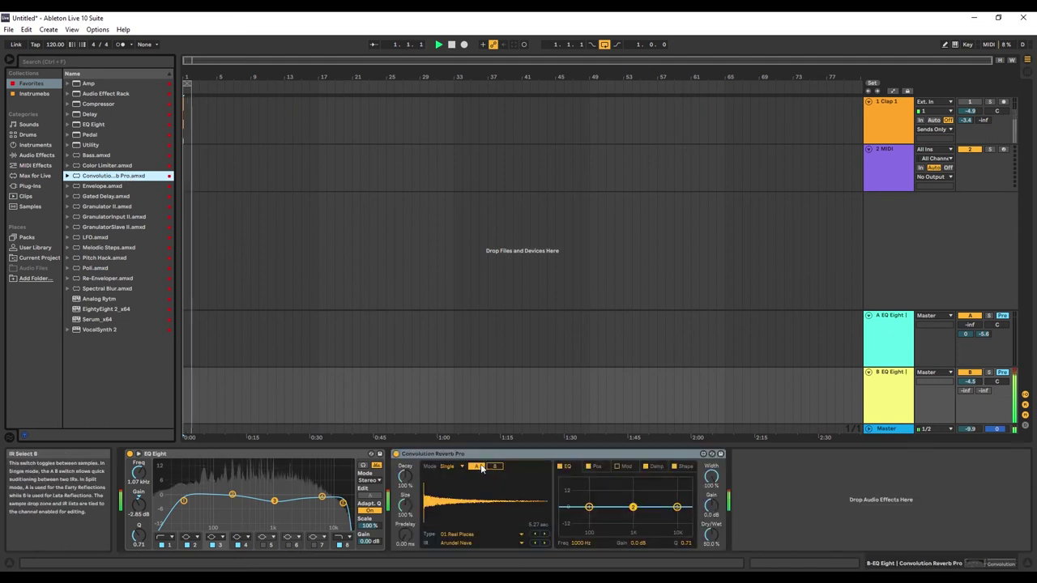
drag(274, 501, 276, 498)
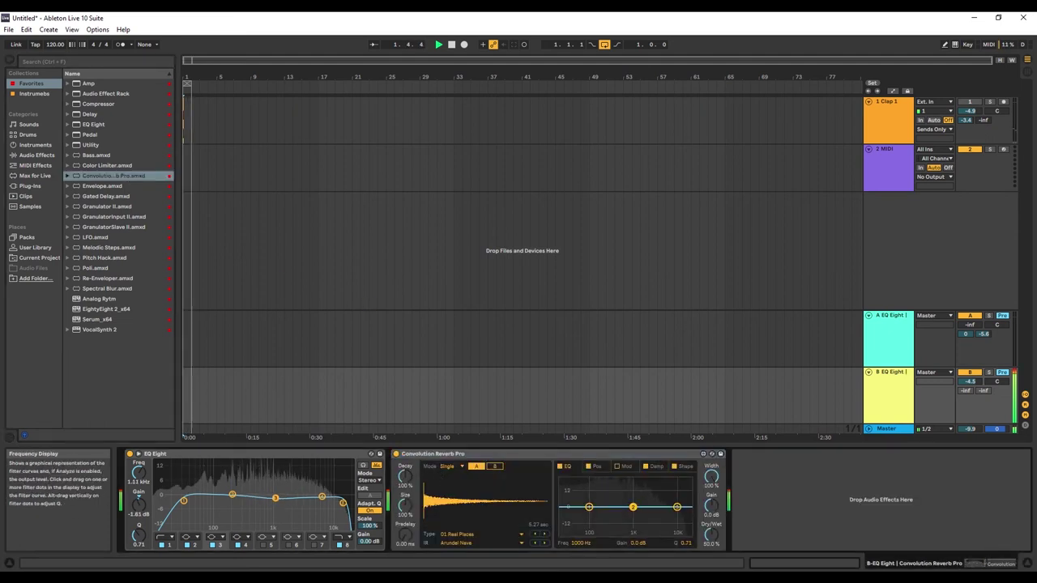
- Set return B's Convolution Reverb to 18.5% Dry/Wet and 61.4% width, using the 07 Plates Real impulse UEMT250 2.0s
drag(712, 543, 712, 571)
drag(714, 478, 713, 494)
click(445, 534)
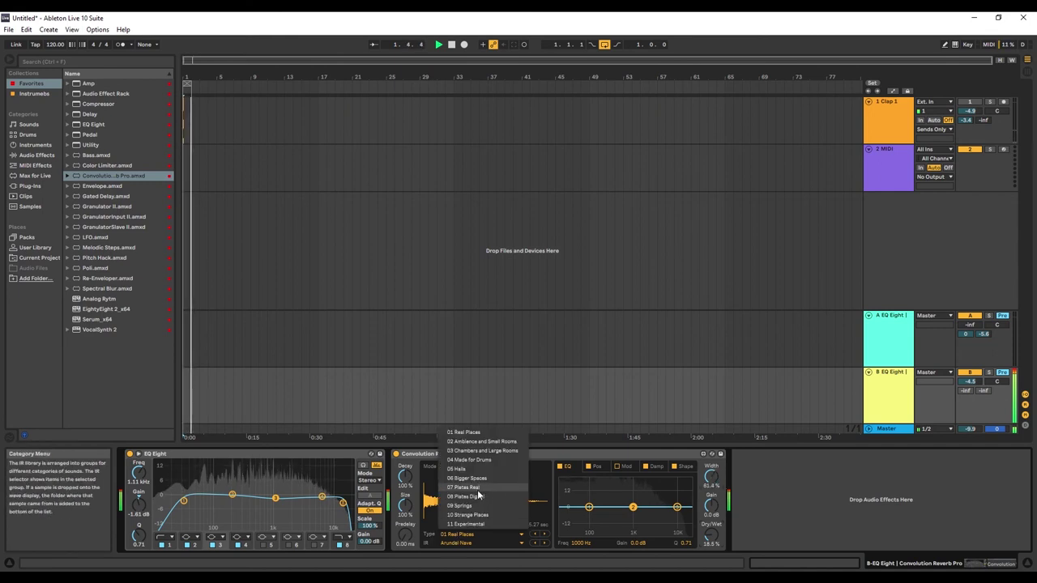
click(478, 488)
click(461, 543)
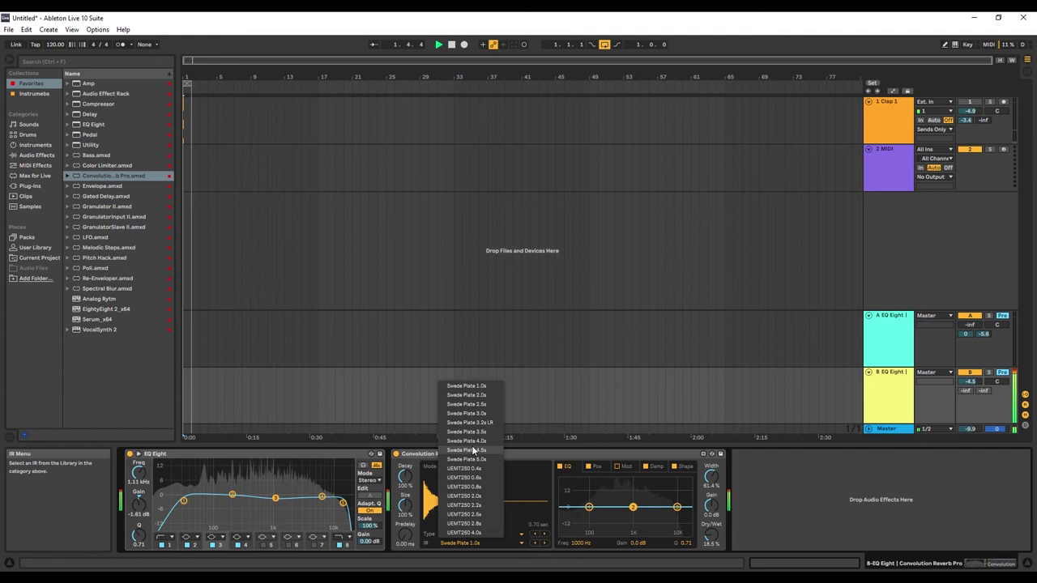
click(474, 495)
- Lower return B's volume to -12.0 dB and set return A's Erosion to 339 Hz with an amount of 93.3
click(890, 336)
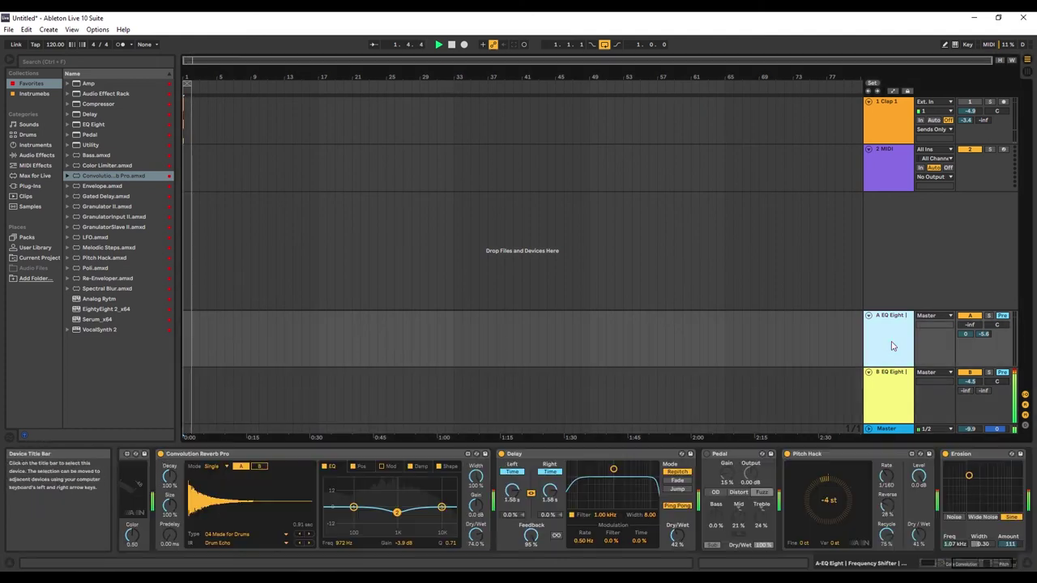
drag(969, 382, 970, 397)
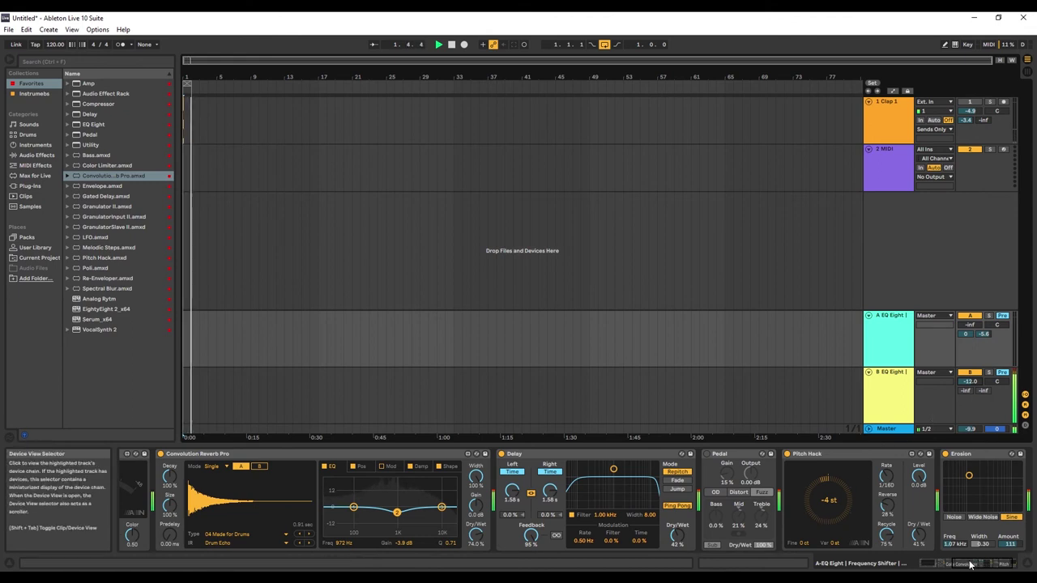
drag(969, 476, 980, 486)
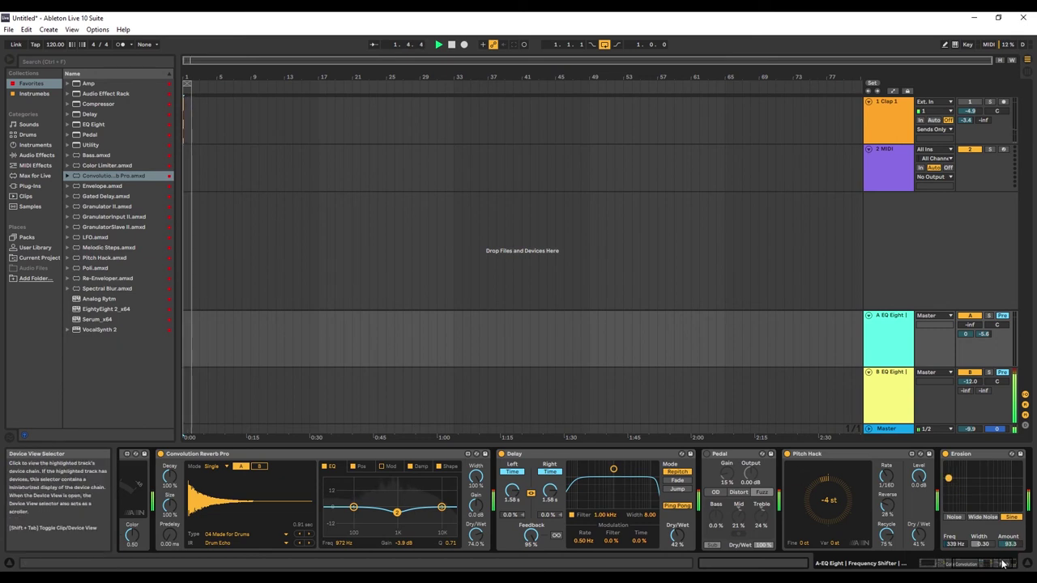
- Set return A's Frequency Shifter ring frequency to 222 Hz and narrow its Convolution Reverb width to 20.5%
click(928, 565)
drag(455, 480, 455, 466)
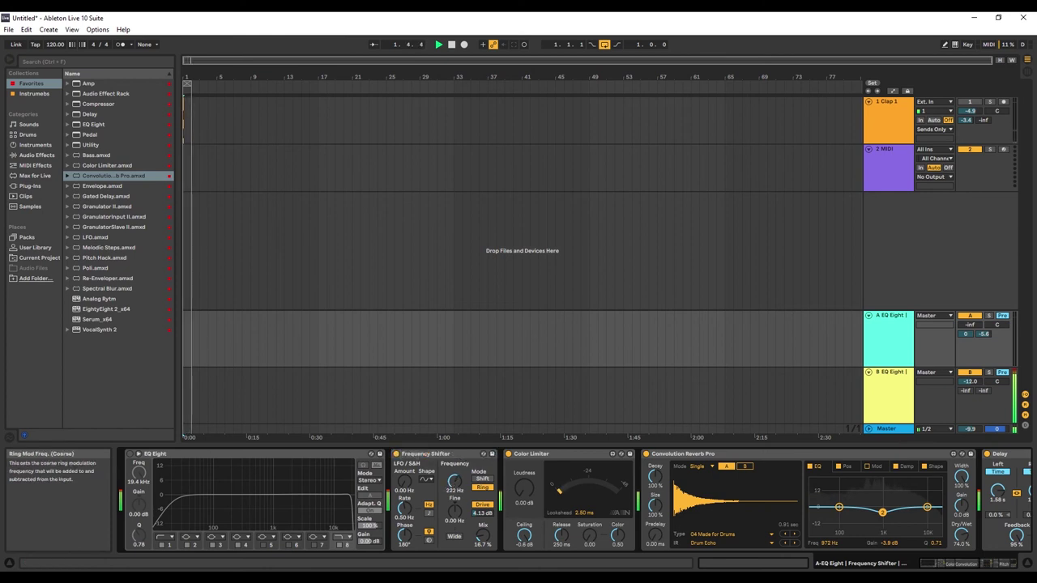
mouse_move(962, 478)
mouse_down()
mouse_move(962, 495)
mouse_move(961, 482)
mouse_up()
- Set return A's Delay to 3.76 s with 38% feedback and reduce its Convolution Reverb Dry/Wet to about 19.7%
drag(986, 563, 999, 563)
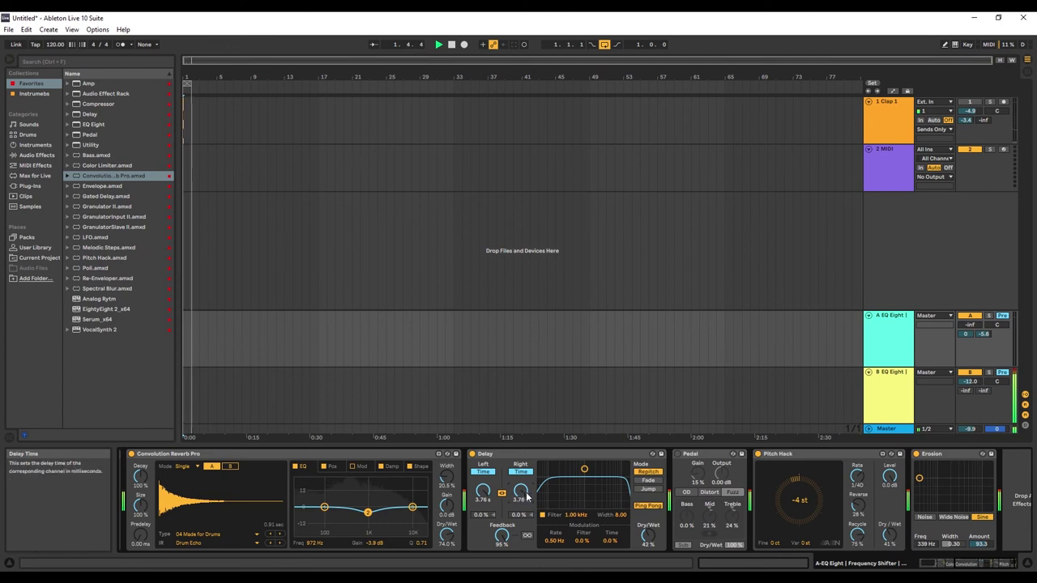
drag(503, 536, 502, 542)
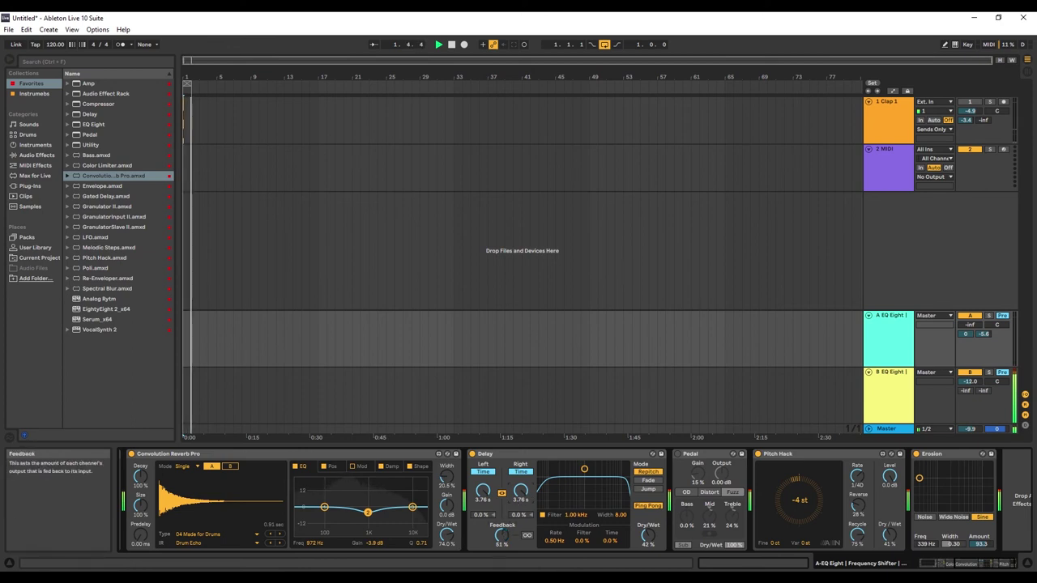
drag(446, 536, 447, 540)
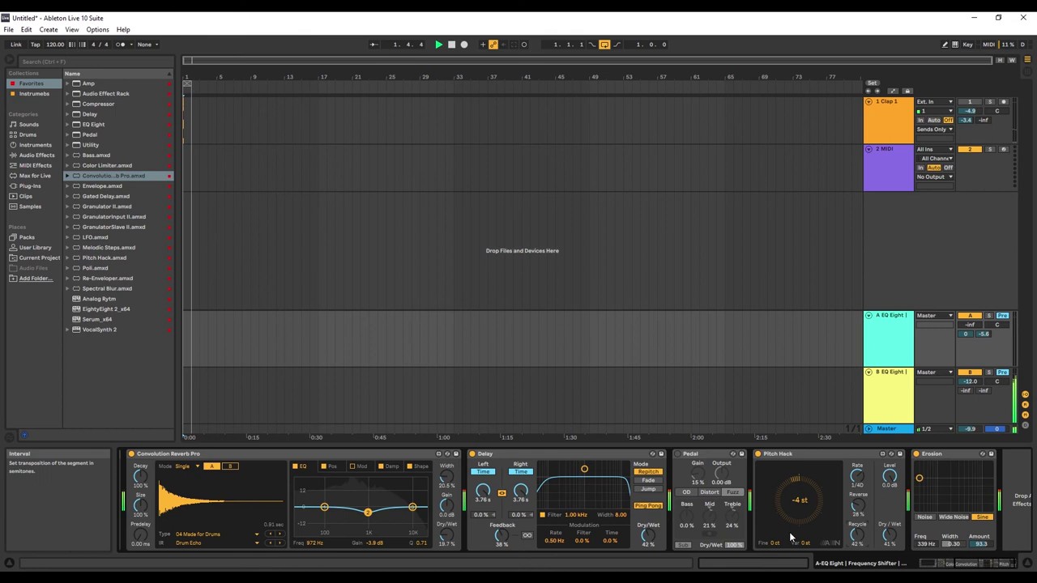
- Set the Pitch Hack's reverse to 100%, recycle to 19% and rate to 1/8T
drag(857, 506, 858, 501)
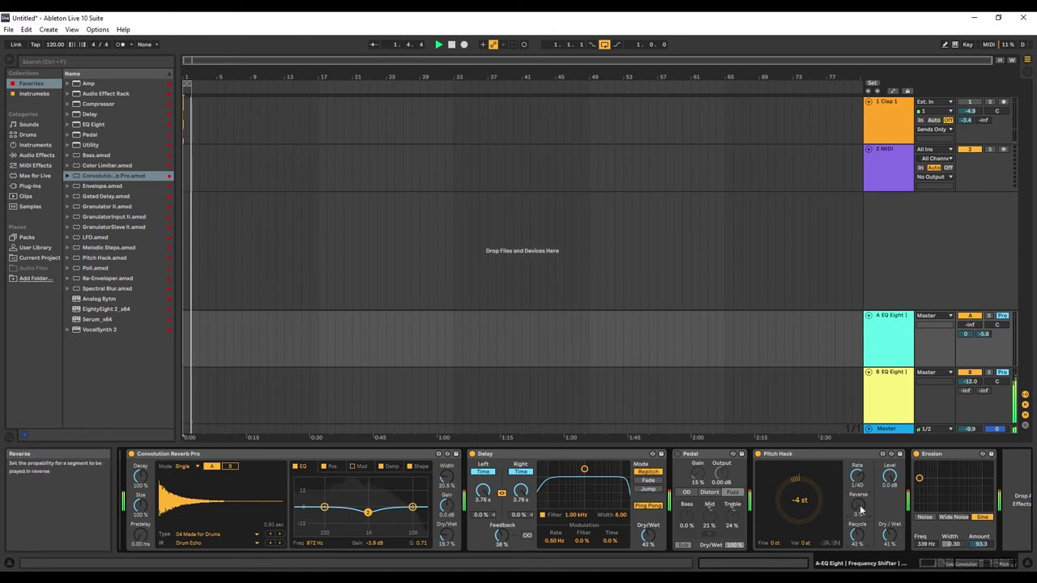
drag(857, 534, 857, 541)
drag(857, 476, 857, 486)
- Switch Erosion to Wide Noise at 550 Hz with an amount of 186
drag(949, 494, 928, 466)
click(928, 518)
click(949, 516)
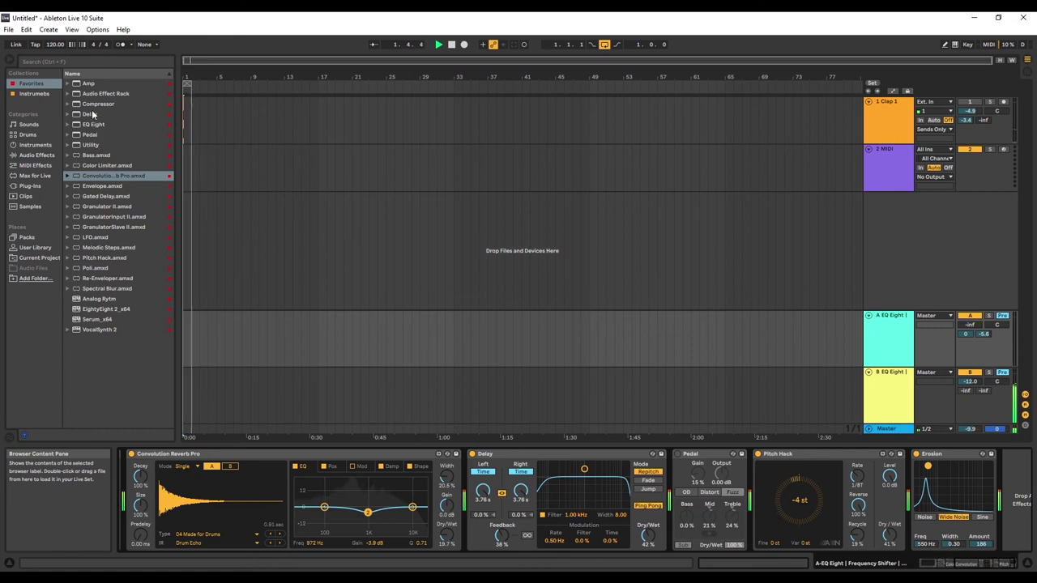
- Add VocalSynth 2 after Erosion on return A and raise return B's volume to -5.1 dB
click(34, 155)
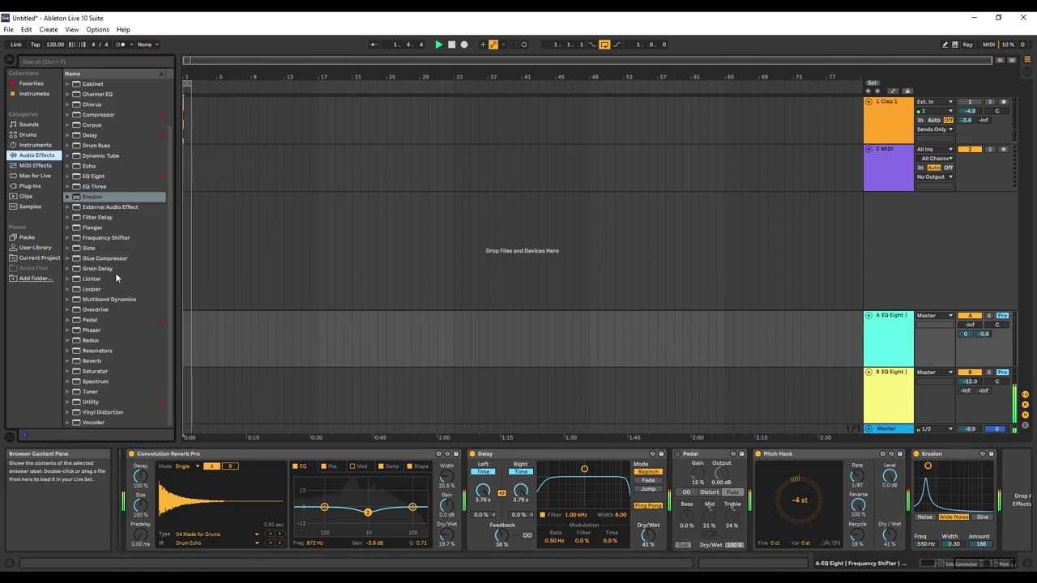
click(34, 84)
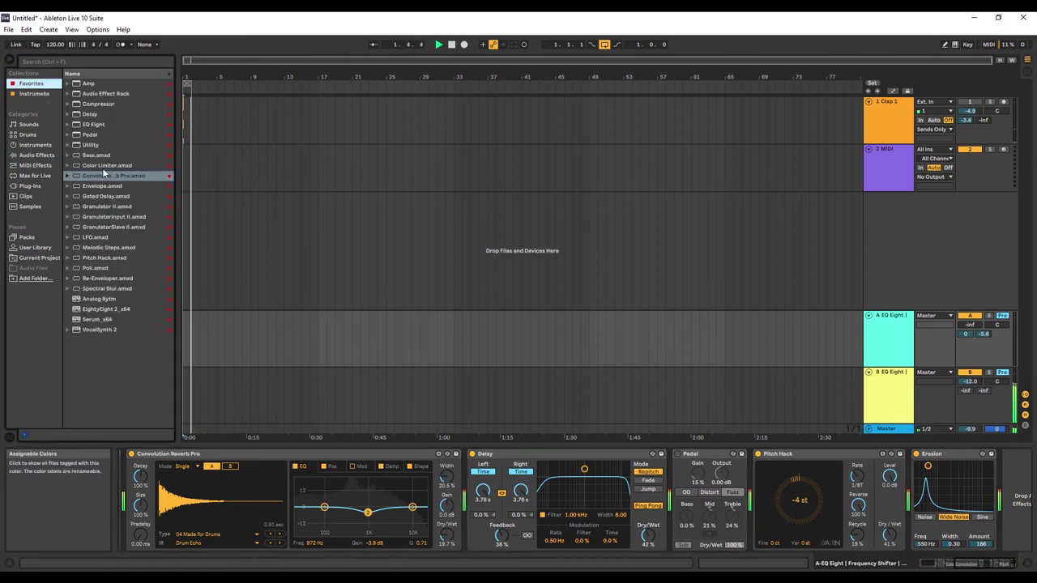
double_click(114, 327)
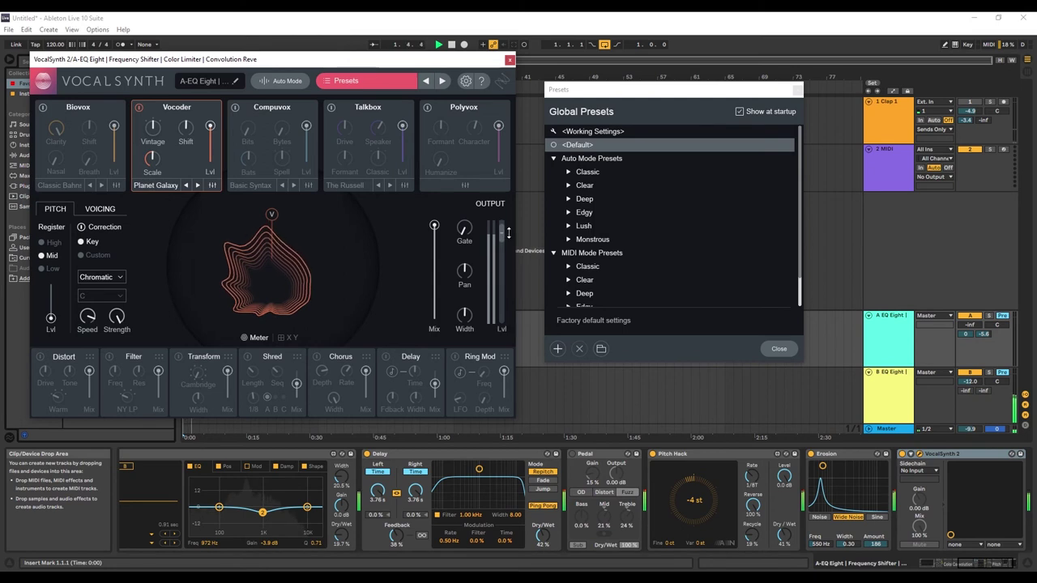
drag(971, 382, 971, 377)
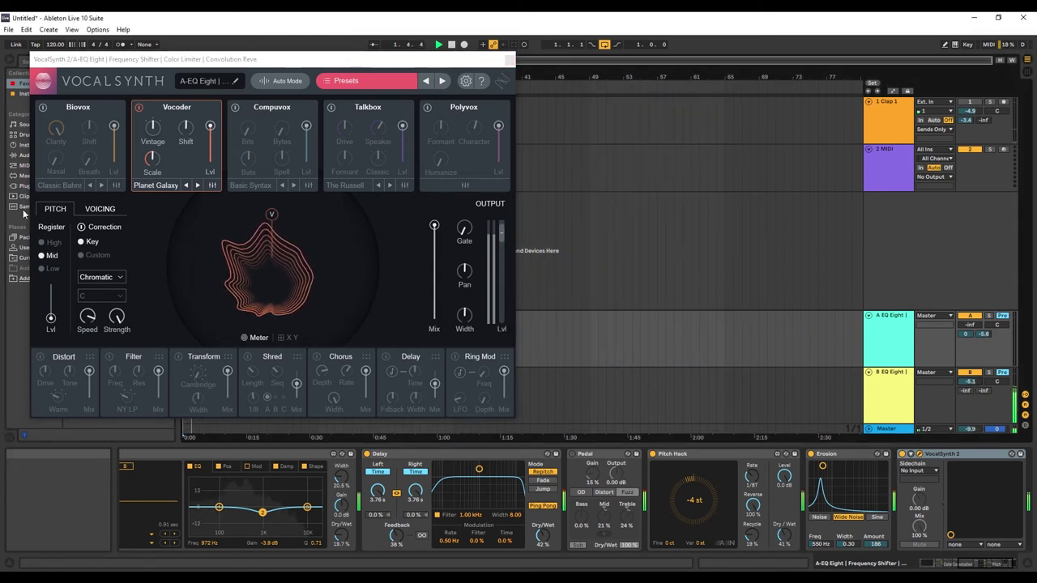
- Turn off VocalSynth's pitch correction and lower its output mix to roughly two thirds
click(81, 227)
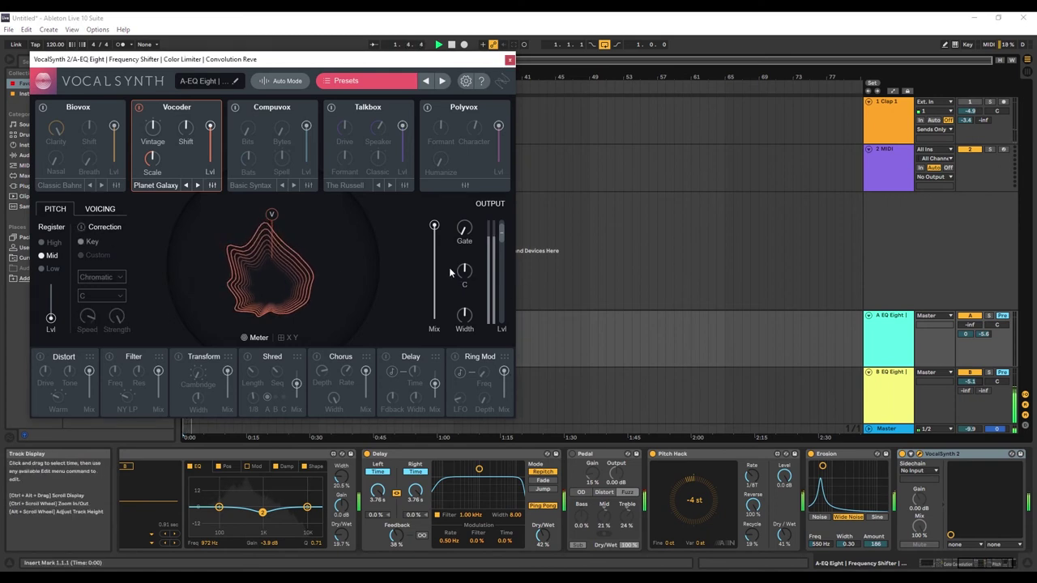
drag(435, 226, 445, 257)
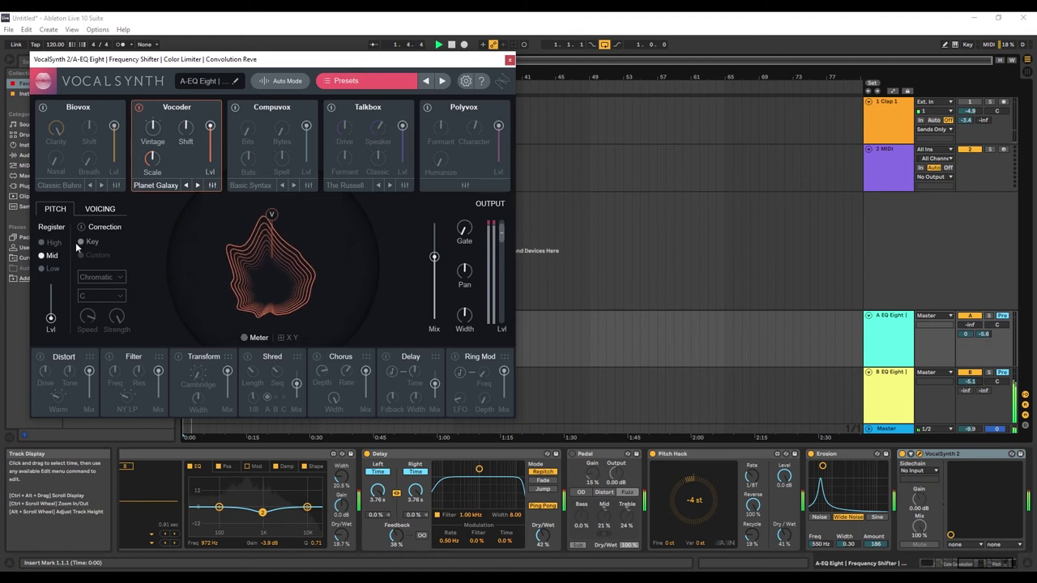
- Set the Vocoder's character to Smooth and its scale to 28, and open its detailed synth settings
drag(158, 127, 171, 119)
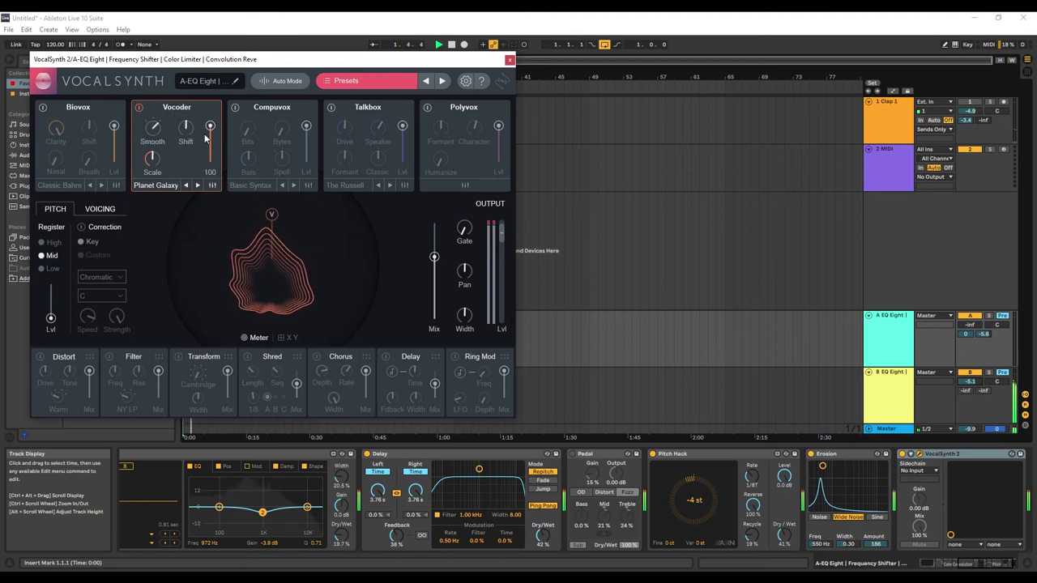
drag(152, 158, 149, 191)
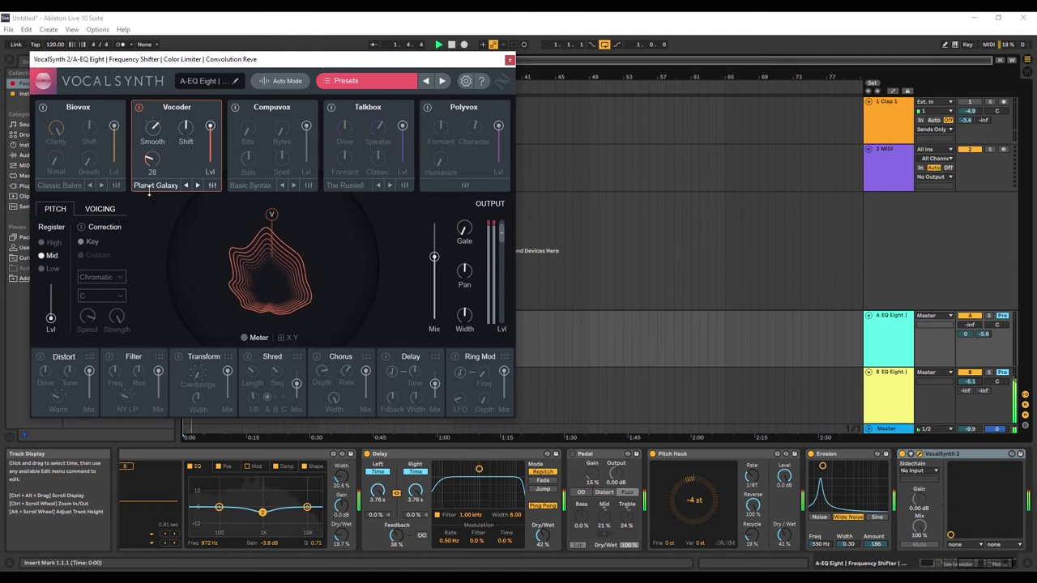
click(151, 186)
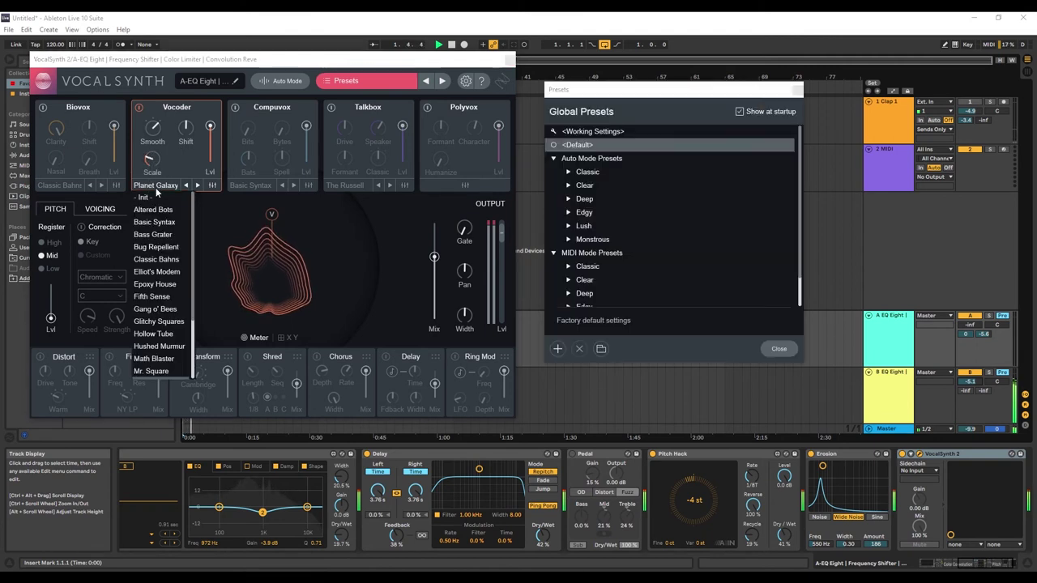
click(217, 196)
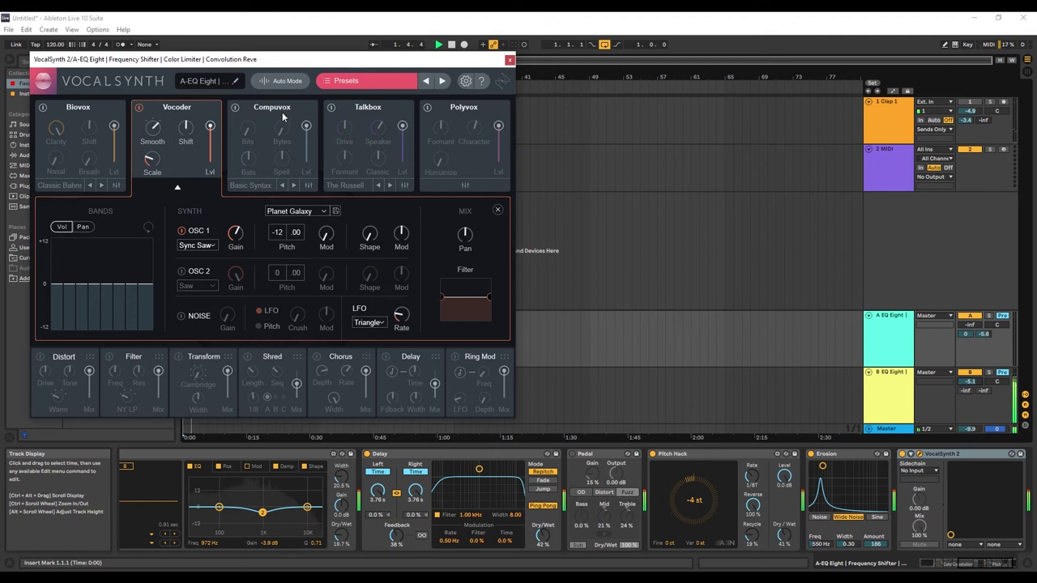
- Try VocalSynth's Compuvox module and switch it off, and enable the Talkbox and open its detailed synth settings
click(234, 108)
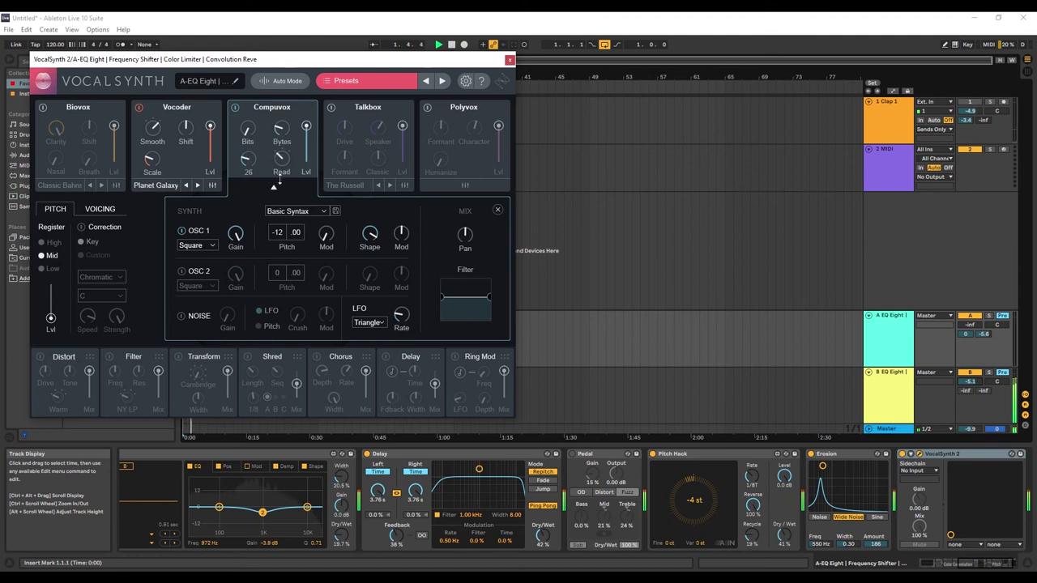
click(235, 106)
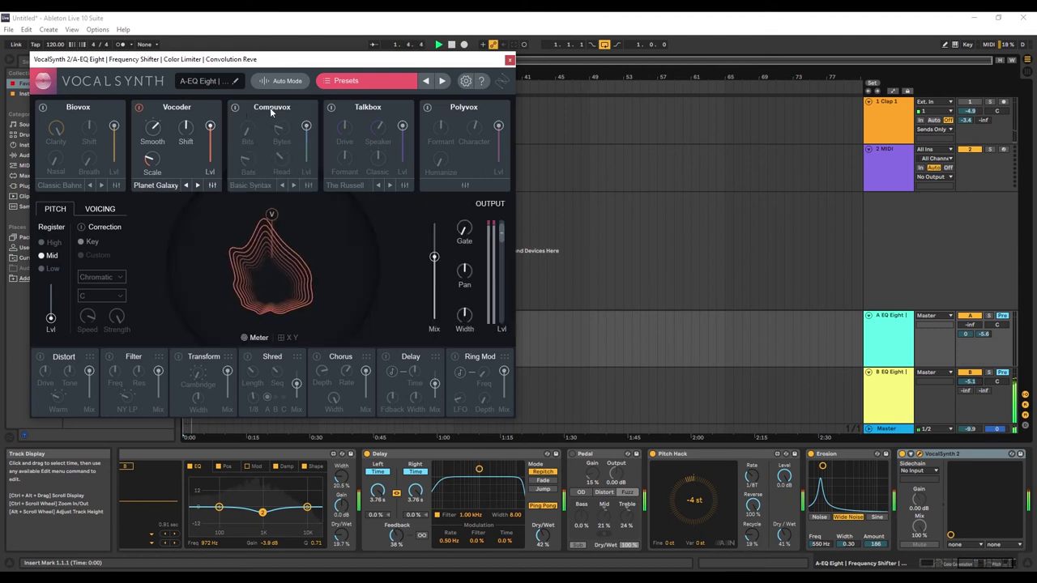
click(331, 108)
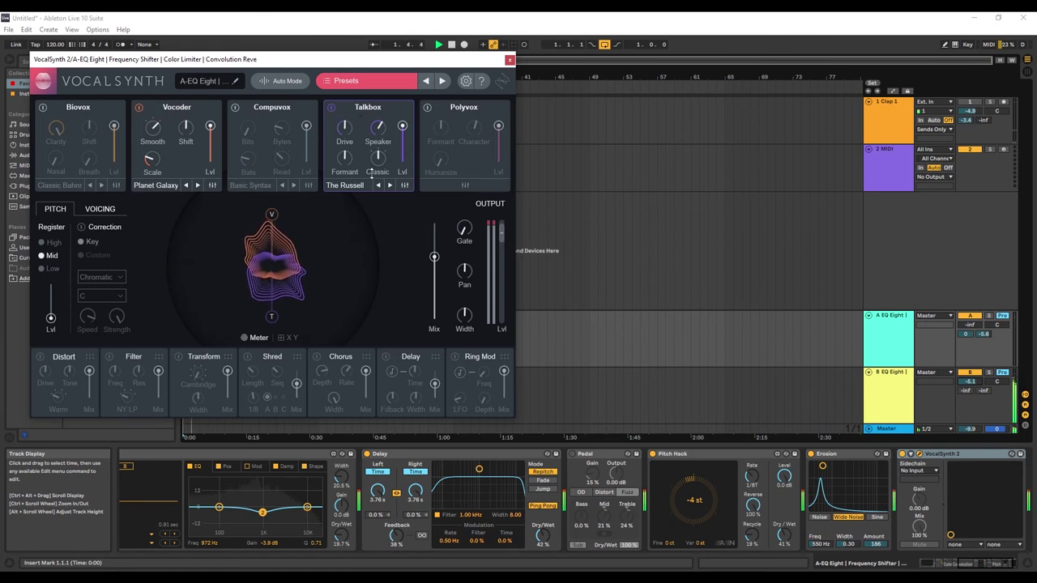
click(403, 186)
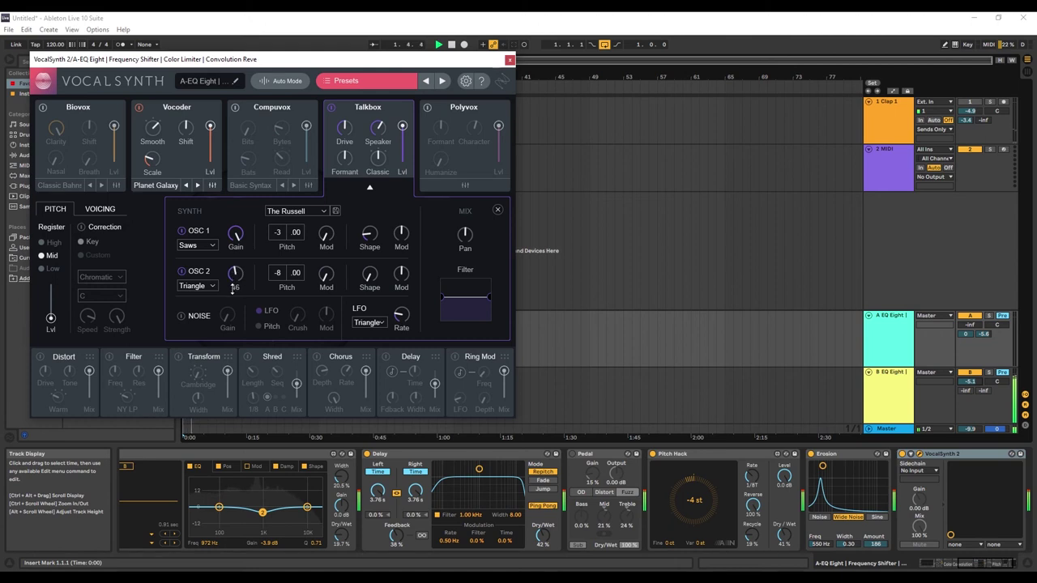
- Set the Talkbox's OSC 2 to Saw, its character to Dark and the pitch register to Low, and enable Chorus before closing VocalSynth
click(197, 285)
click(203, 313)
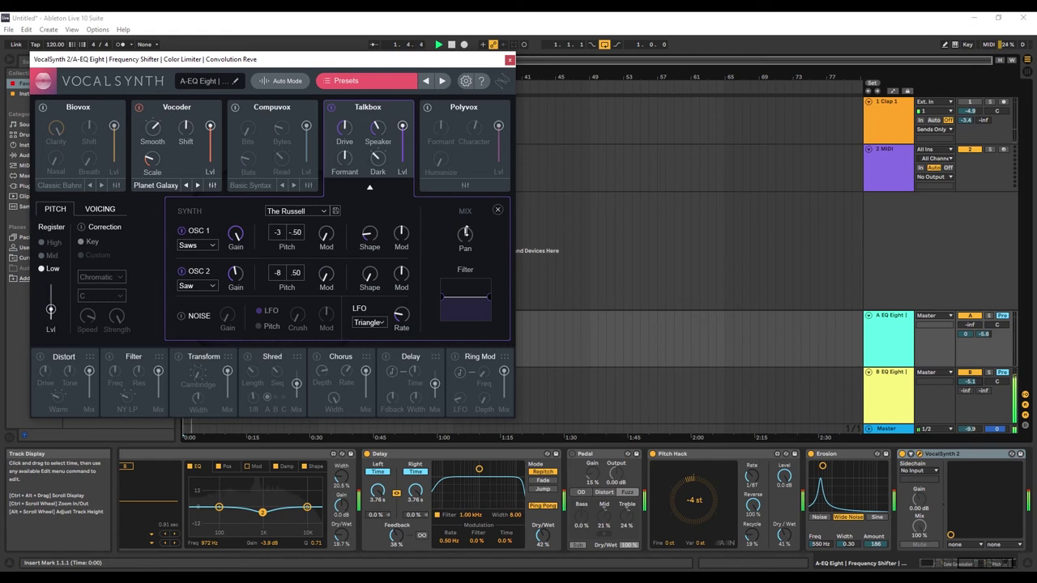
click(317, 357)
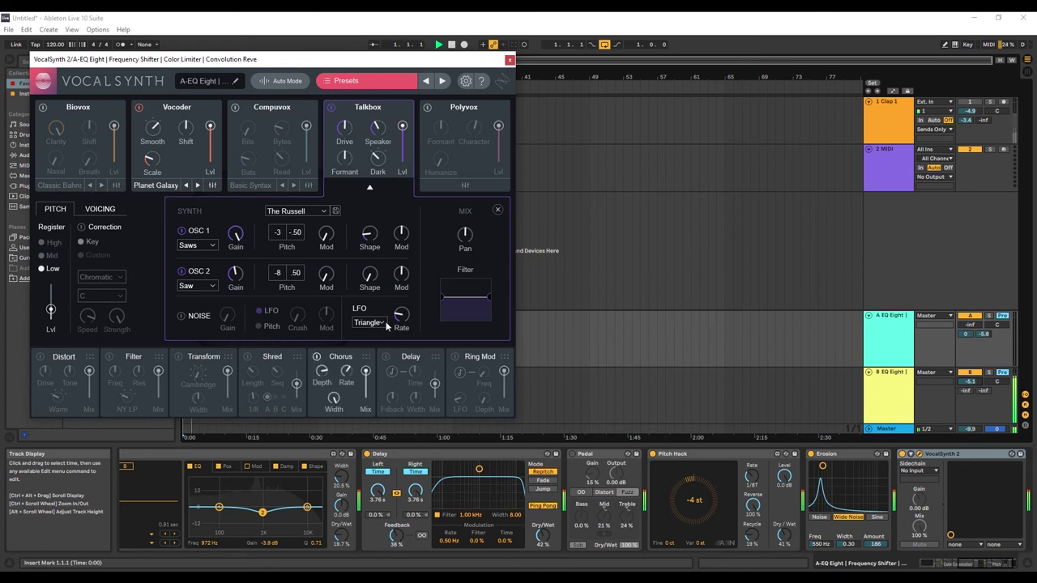
click(508, 61)
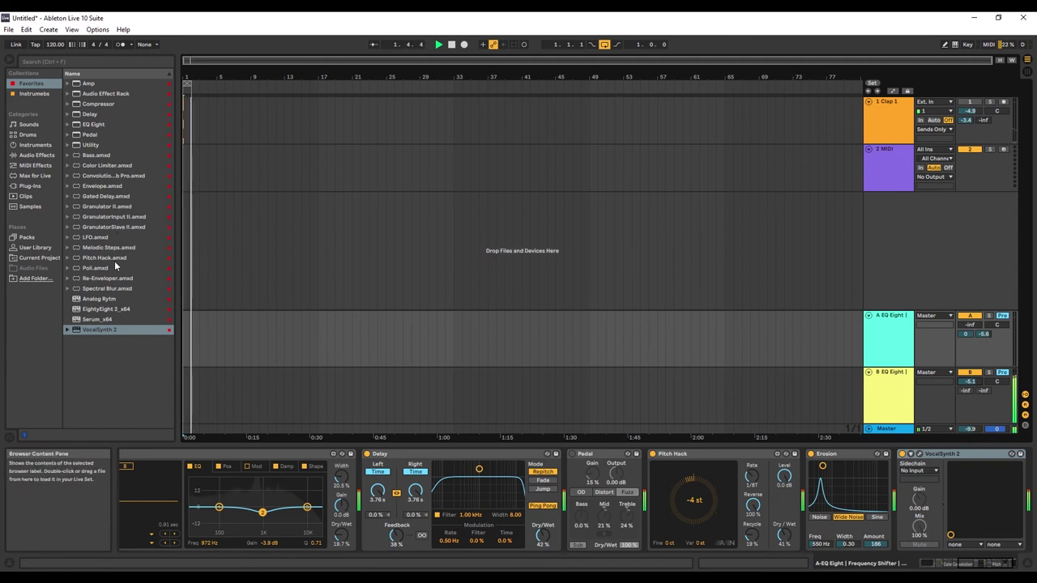
- Look through the favorite devices in the browser, including Utility, EQ Eight, Audio Effect Rack, Amp and Granulator II
click(123, 216)
click(124, 206)
click(121, 144)
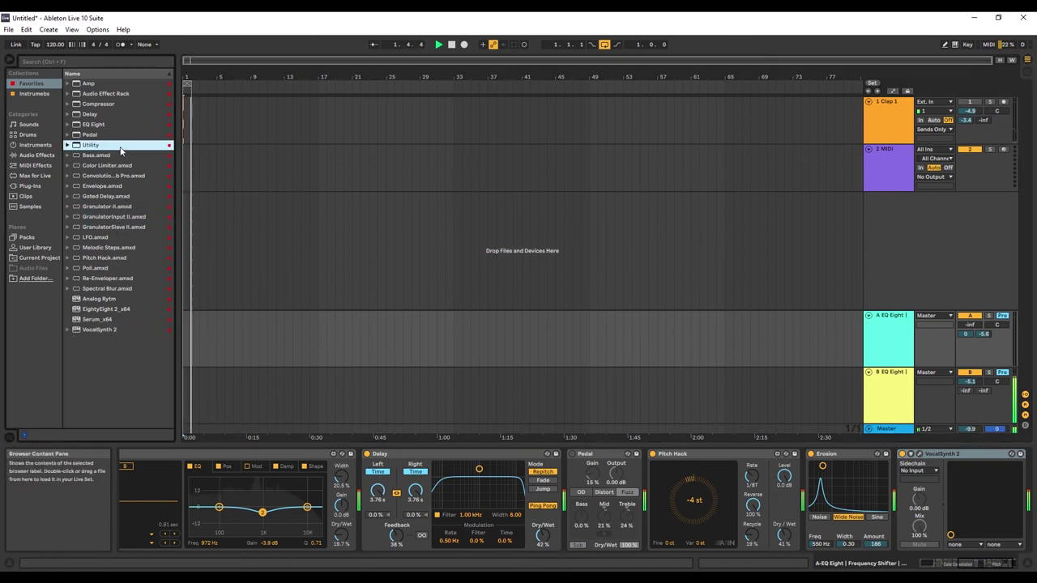
click(124, 124)
click(114, 94)
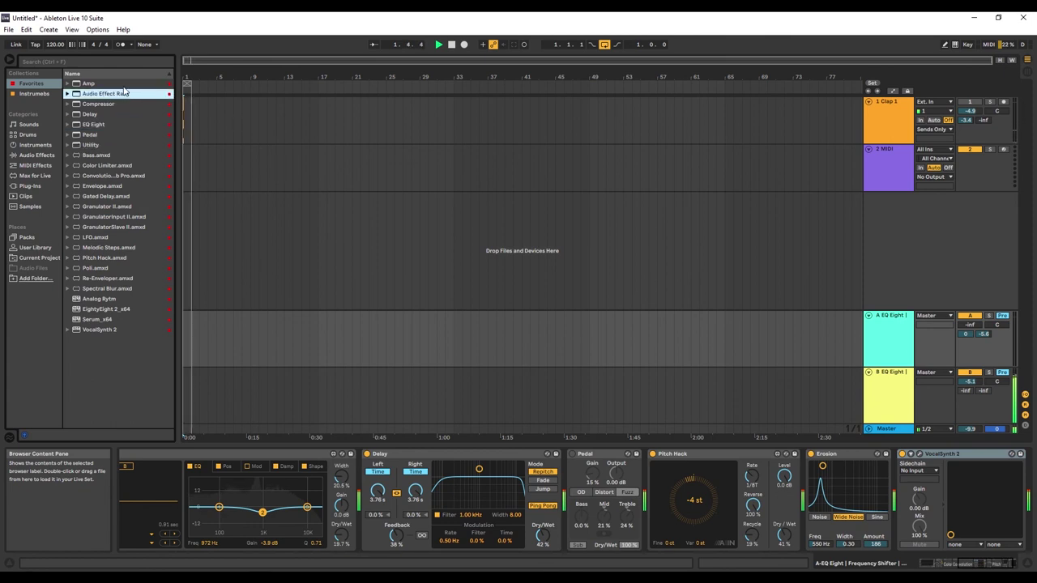
click(111, 84)
click(97, 206)
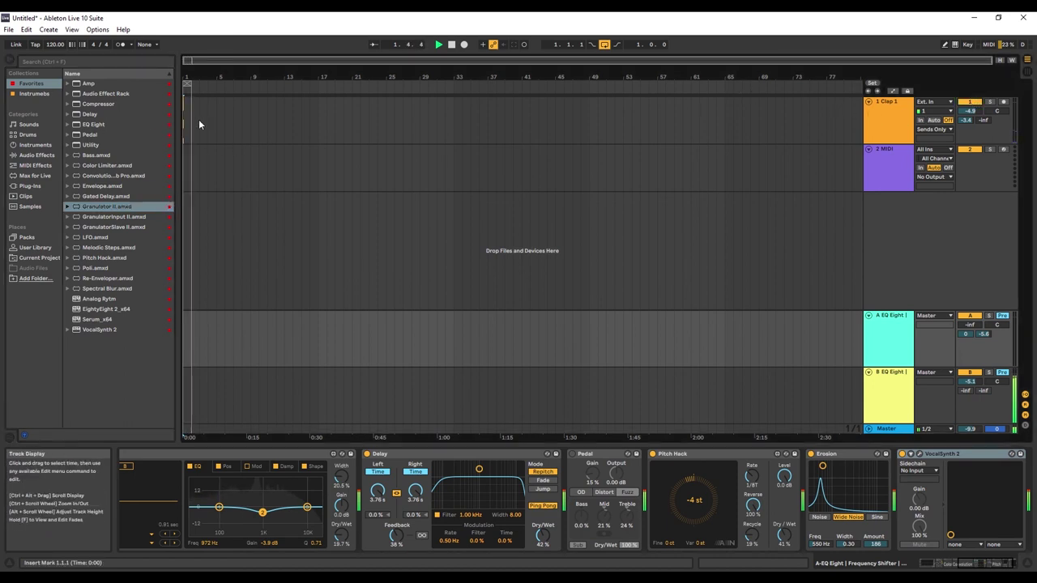
- Turn on Warp for the Clap 1 clip and stretch it to a length of about 0.3.2 in the arrangement
scroll(188, 125, up, 10)
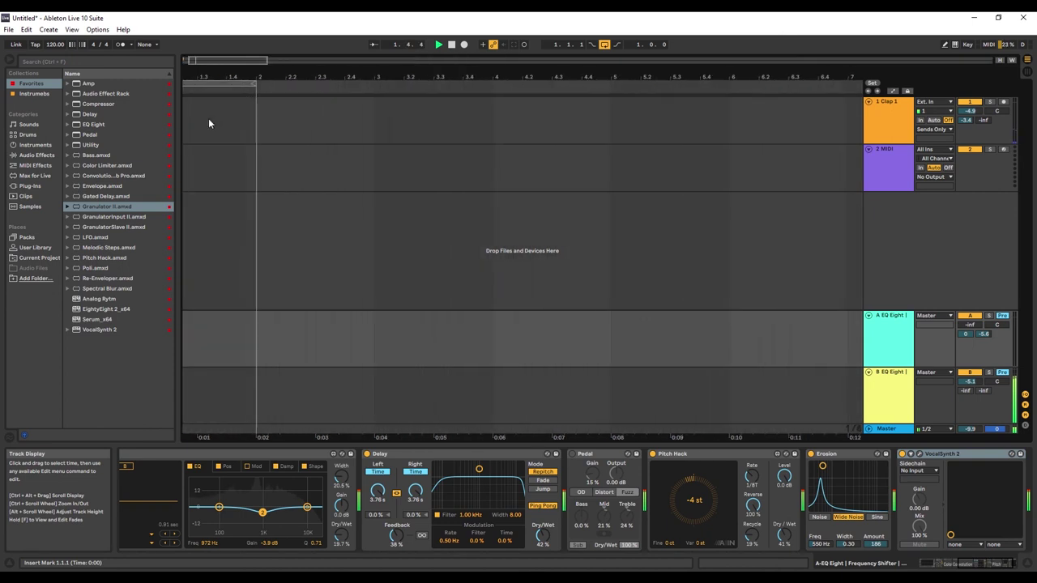
click(189, 105)
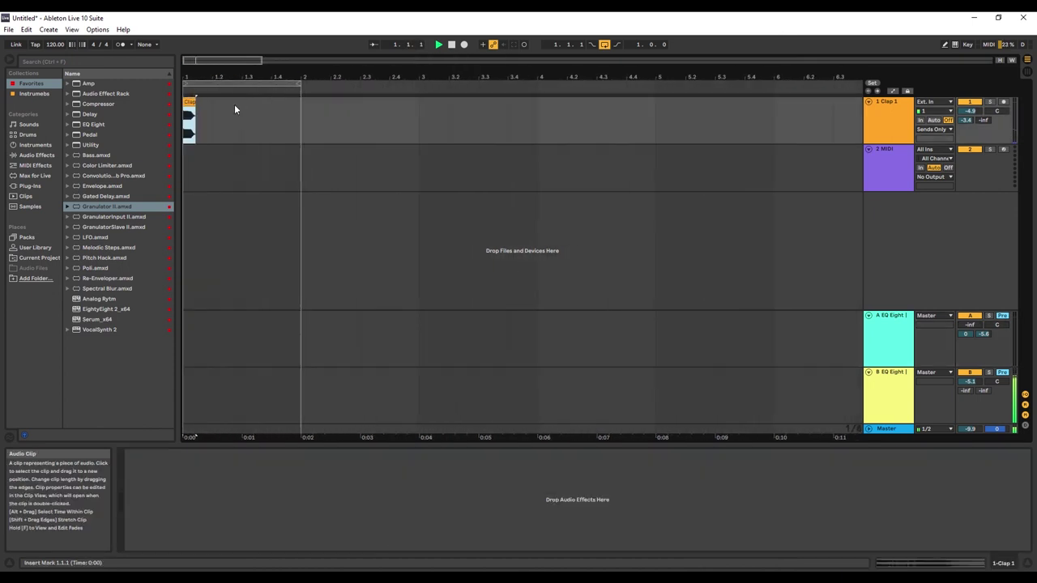
double_click(192, 103)
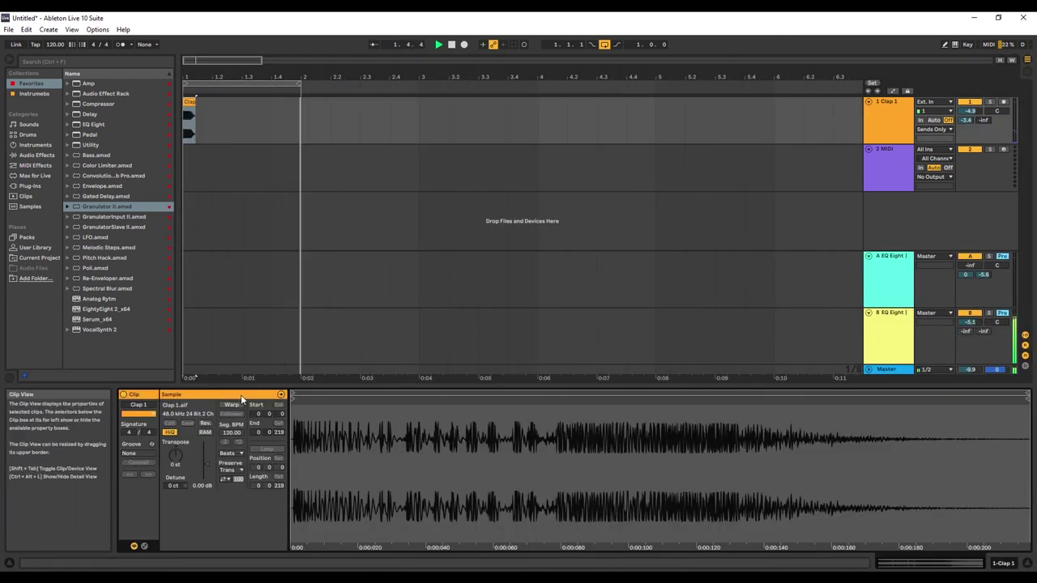
click(231, 405)
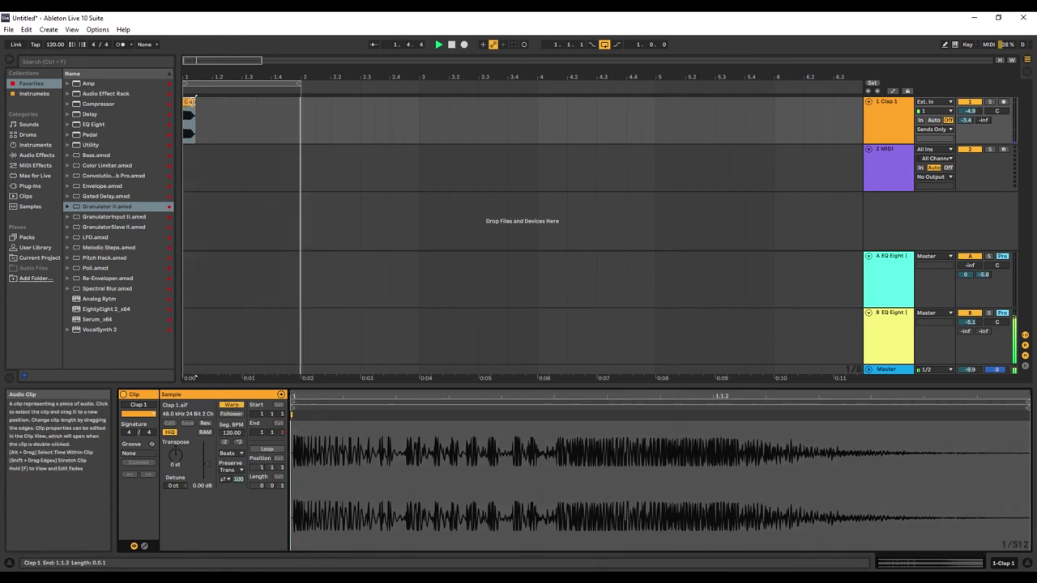
drag(210, 101, 308, 110)
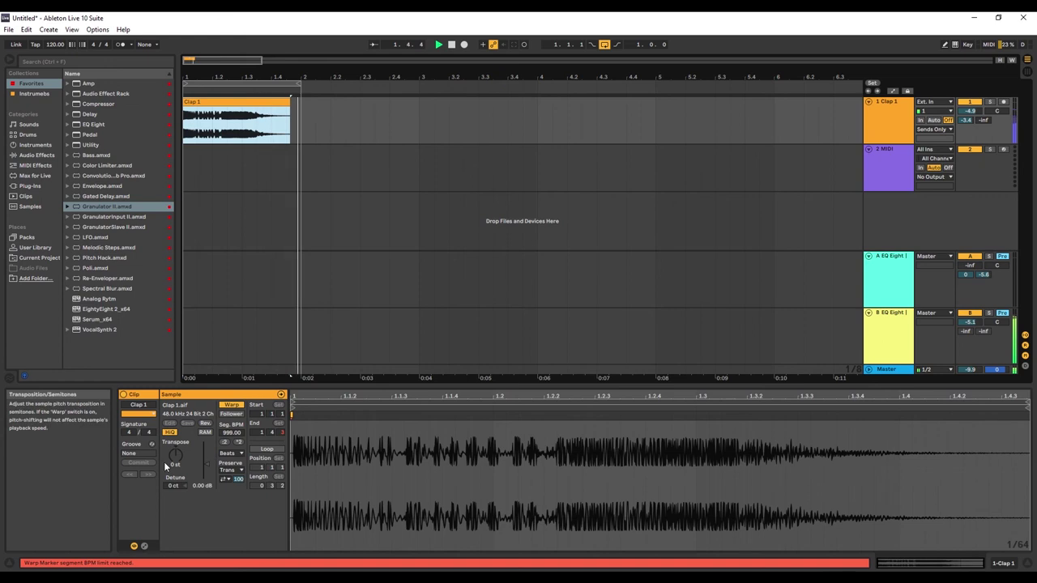
- Transpose the clap clip down 12 semitones and shorten the arrangement loop to two beats
drag(176, 462, 176, 484)
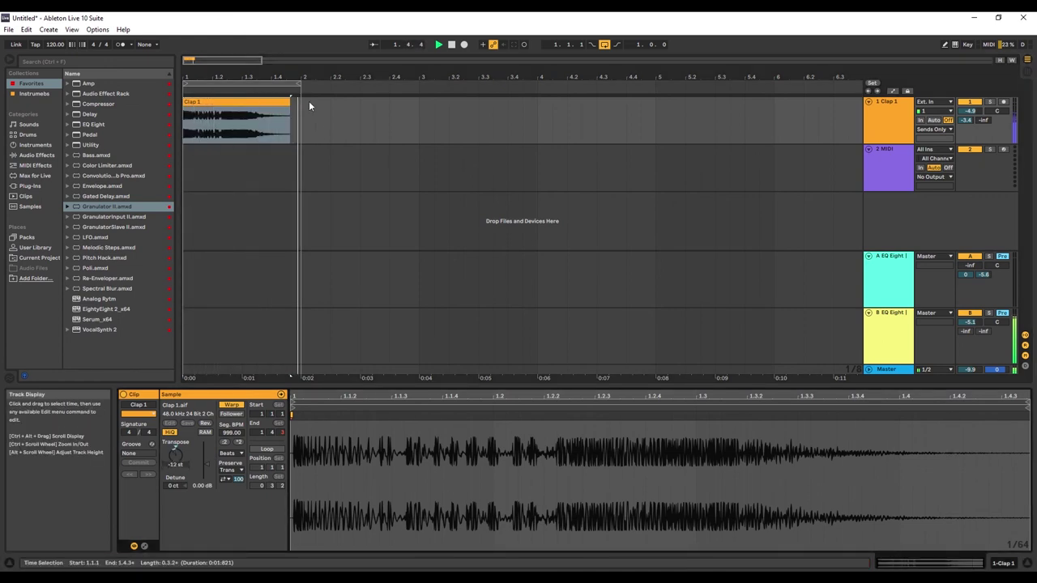
drag(302, 82, 242, 84)
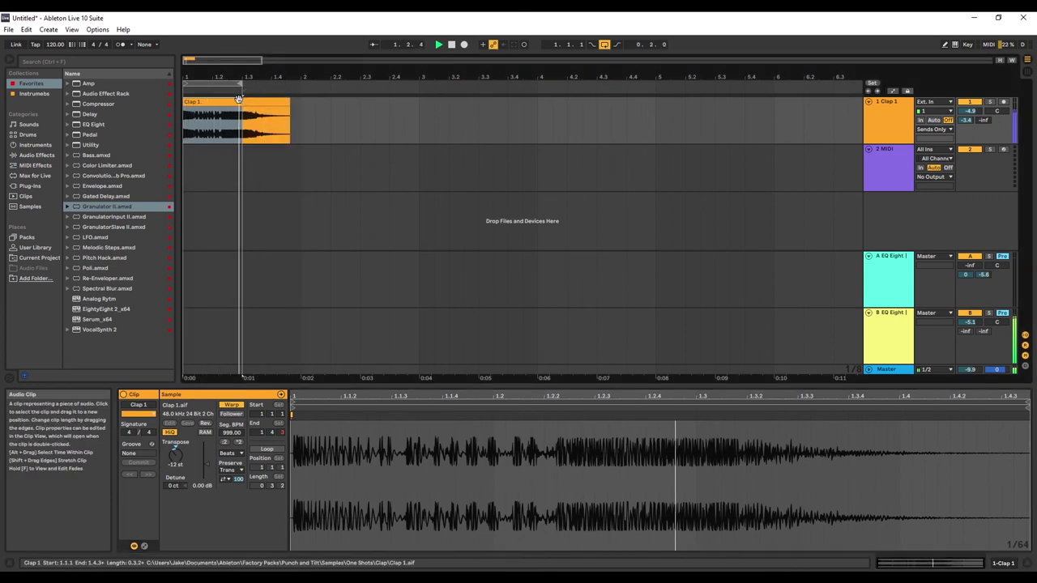
- On return A, set the Delay's times to 2.01 s, filter to 482 Hz at width 5.42, and dry/wet to 7.9%; set the reverb's dry/wet to 0%
click(885, 317)
click(900, 294)
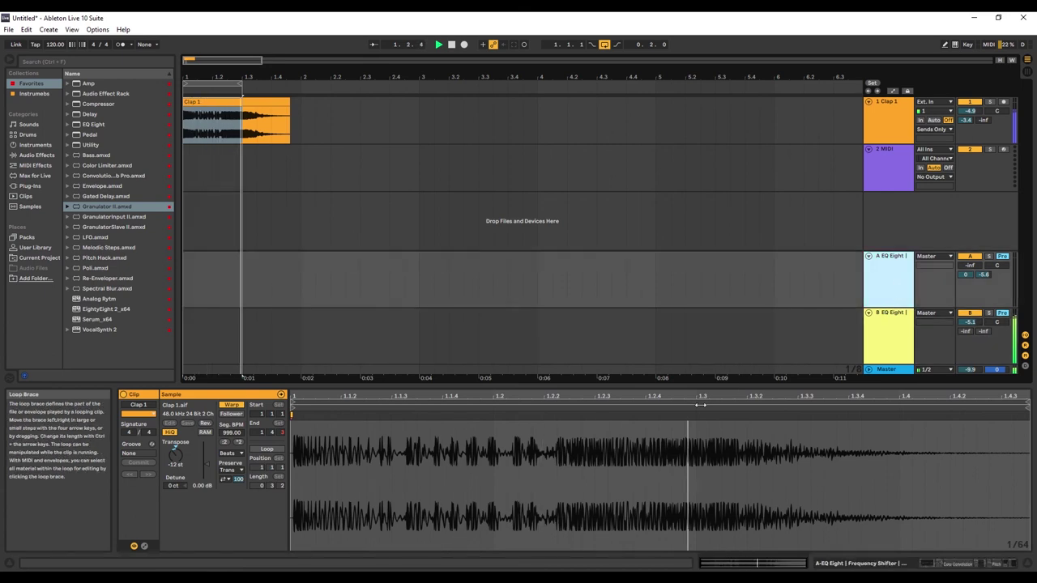
key(shift+Tab)
drag(478, 469, 417, 501)
drag(542, 534, 542, 559)
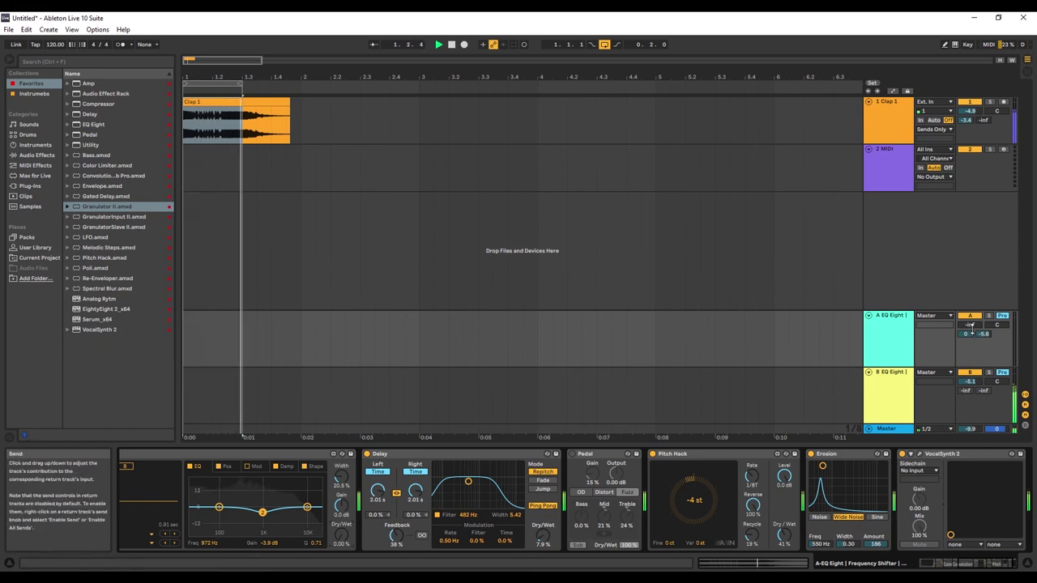
- Try raising return A's volume, bring it back to -inf, and set return B's volume to -1.6 dB
drag(969, 327, 969, 286)
drag(970, 325, 969, 348)
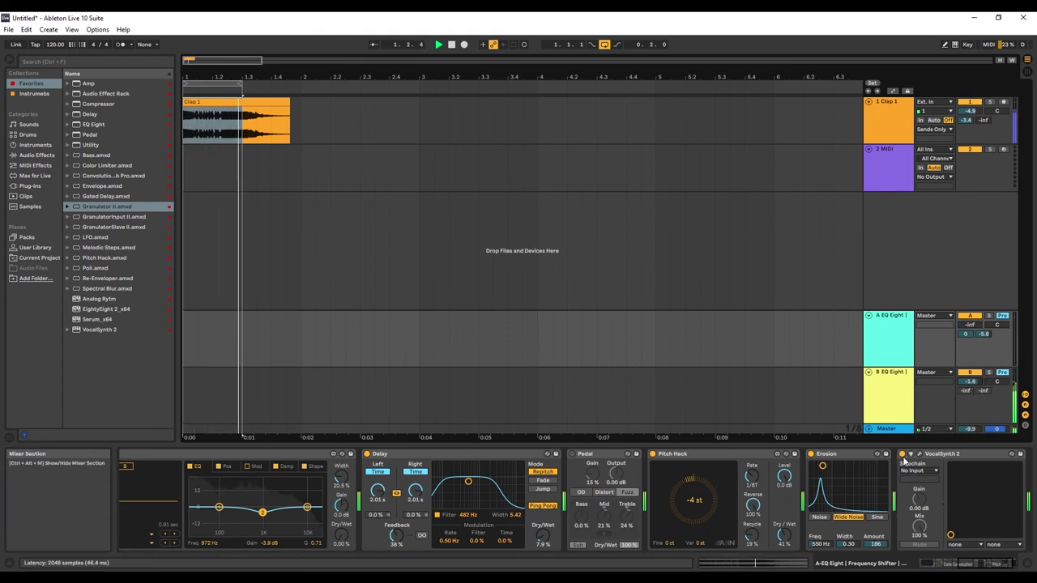
- Turn on return A's EQ Eight and set its low-cut band to 40 Hz
click(970, 566)
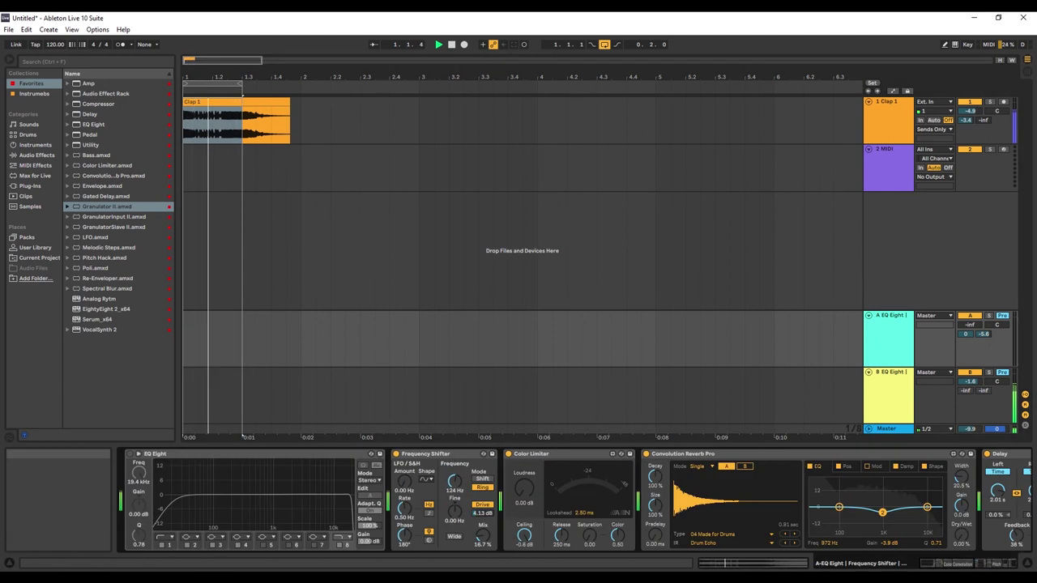
click(130, 455)
drag(174, 508, 182, 503)
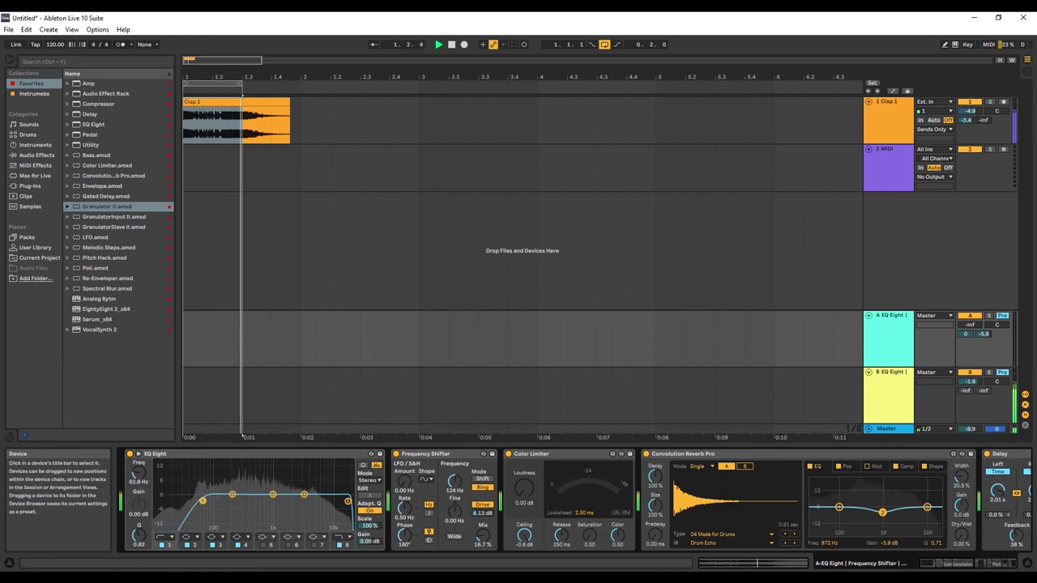
drag(192, 500, 191, 501)
click(574, 454)
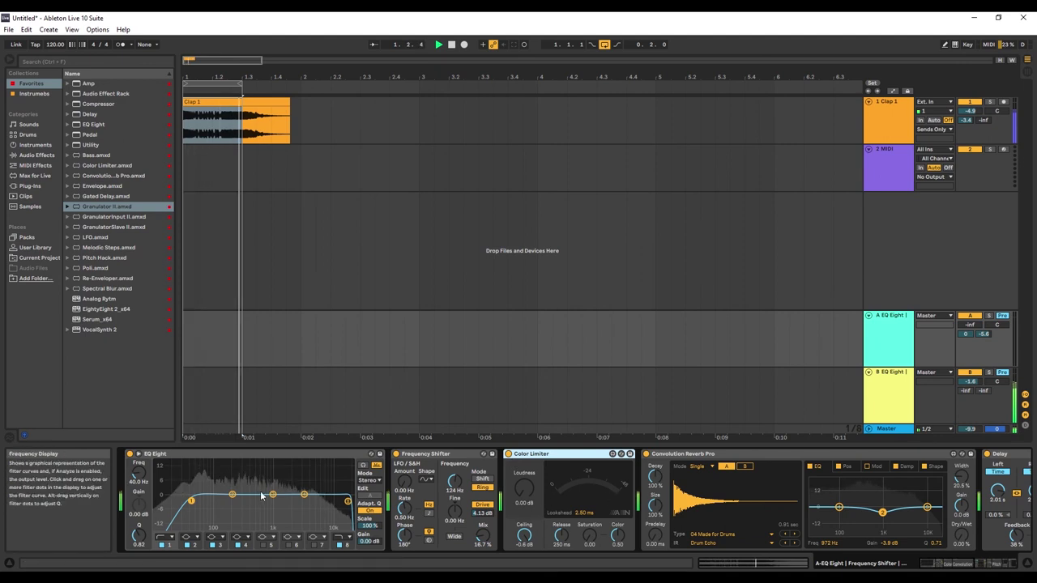
- Raise the EQ Eight low cut to 89.9 Hz and shape band 2 into a 2.11 dB boost at 3.59 kHz
drag(233, 497, 259, 474)
drag(191, 501, 212, 502)
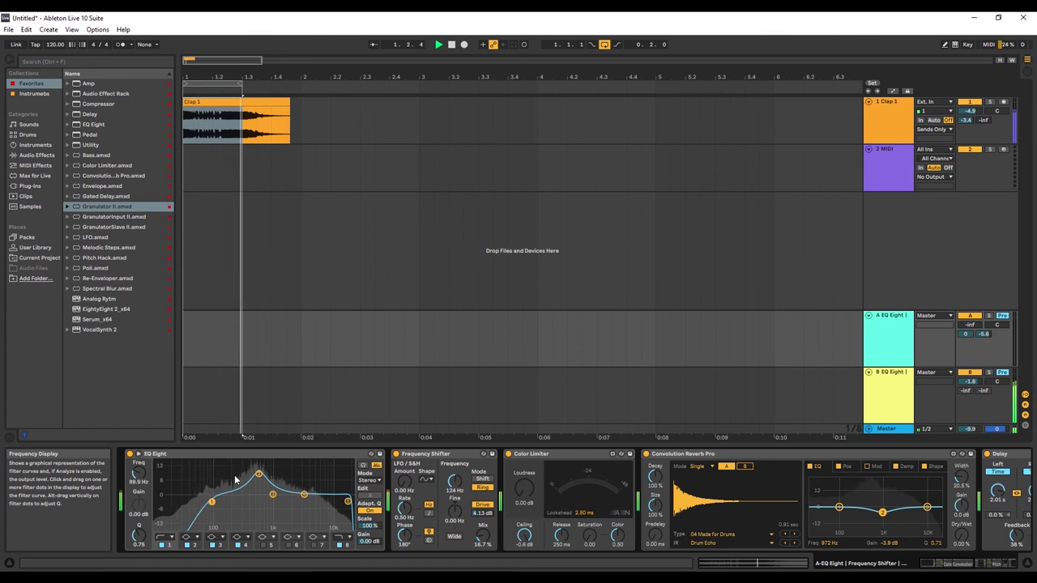
drag(254, 475, 305, 492)
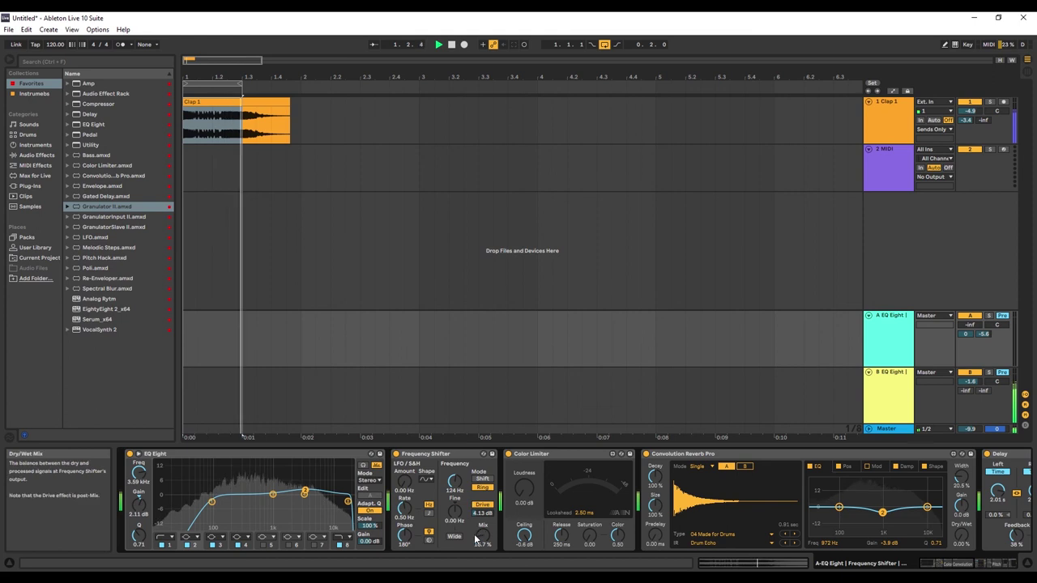
- Set the Frequency Shifter to 386 Hz in Ring mode with 100% mix and 8.81 dB drive, and the master volume to -7.1 dB
drag(457, 487, 457, 450)
drag(483, 536, 482, 486)
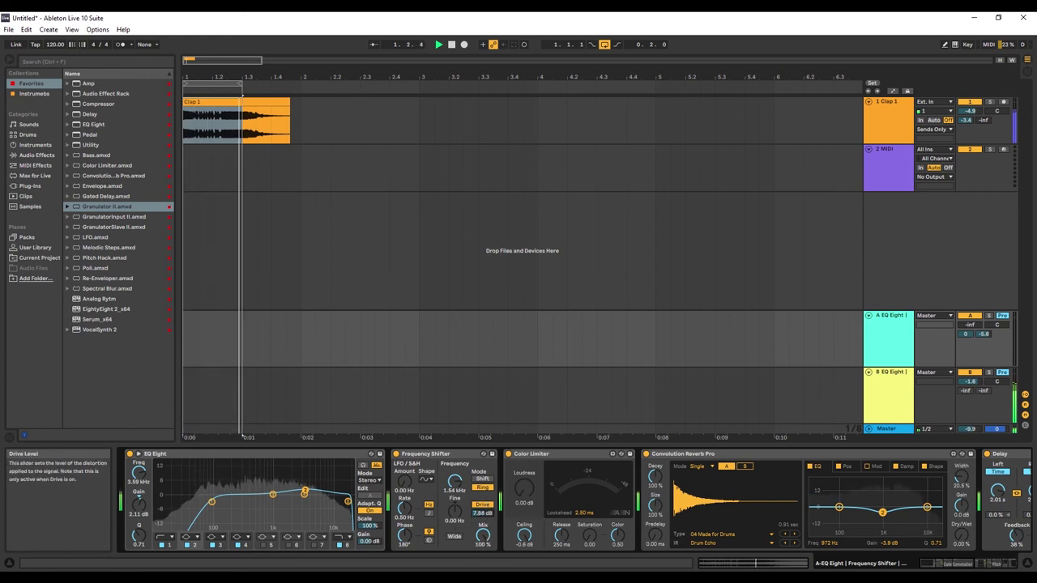
click(481, 487)
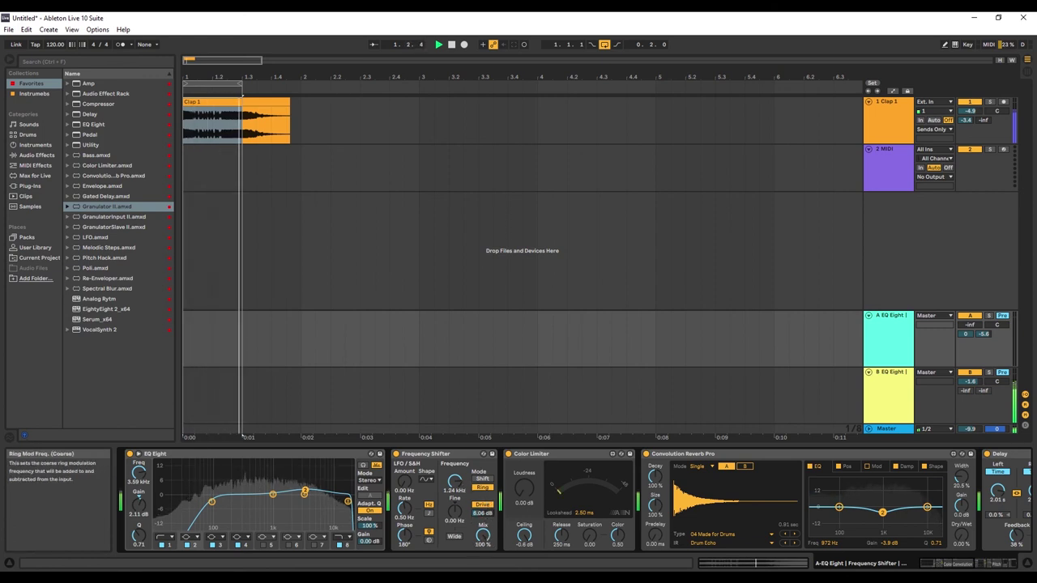
drag(455, 481, 482, 508)
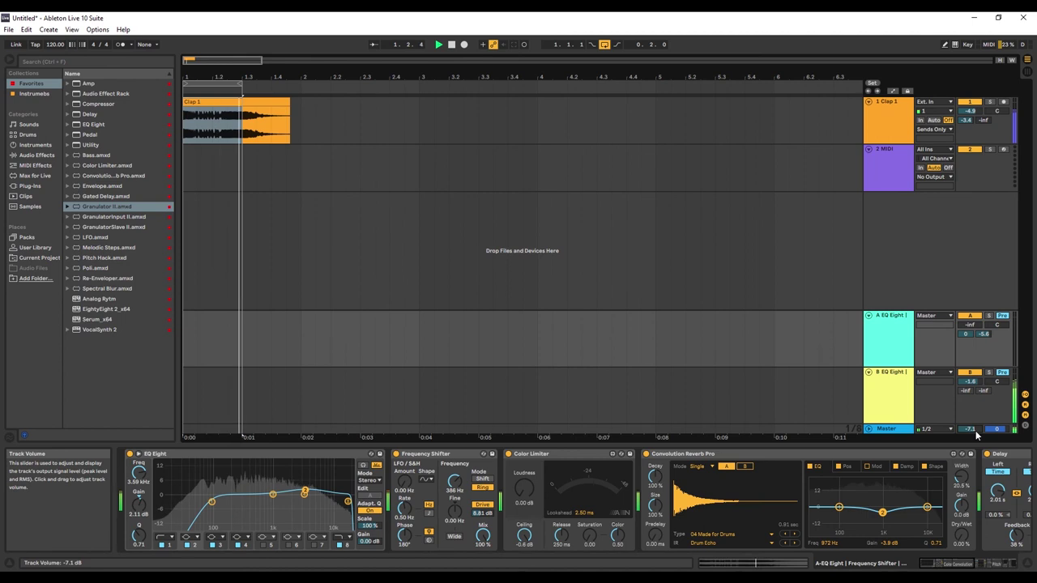
- Enable the Frequency Shifter's Wide mode with a 94.2 Hz spread, set its LFO amount to 224 Hz and adjust the LFO rate
drag(454, 514, 455, 519)
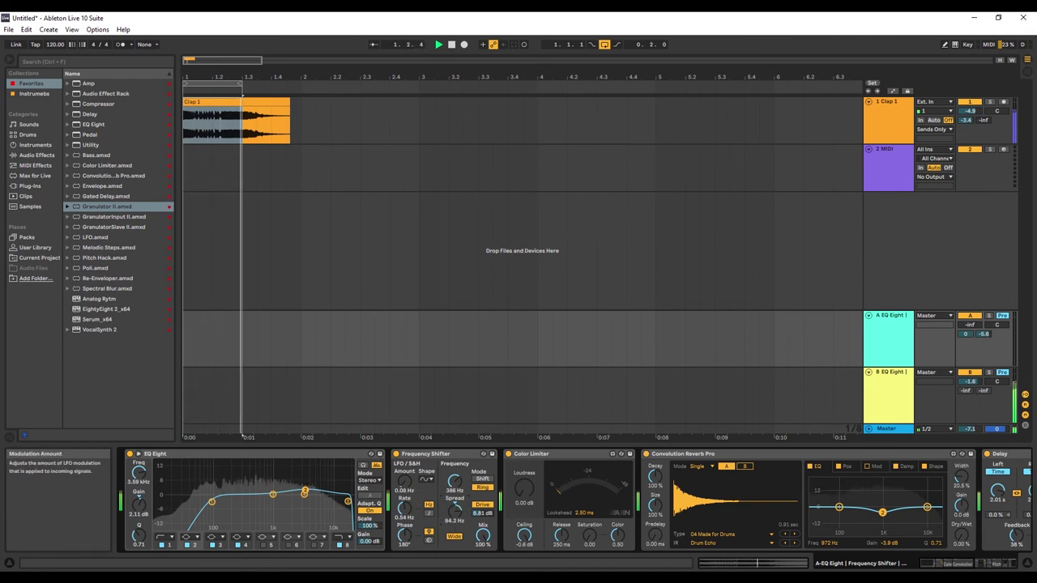
drag(407, 504, 407, 465)
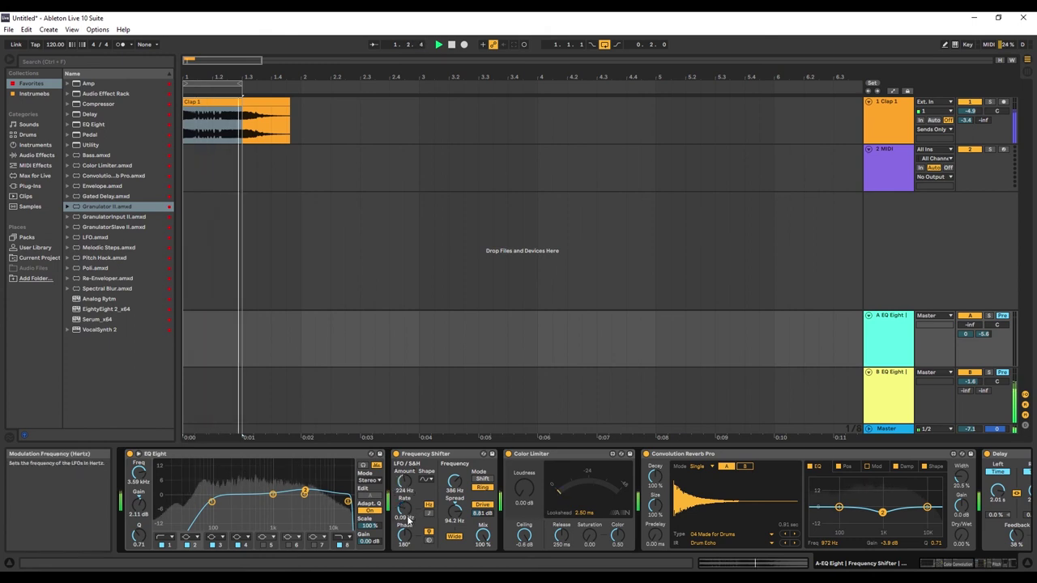
drag(407, 512, 406, 510)
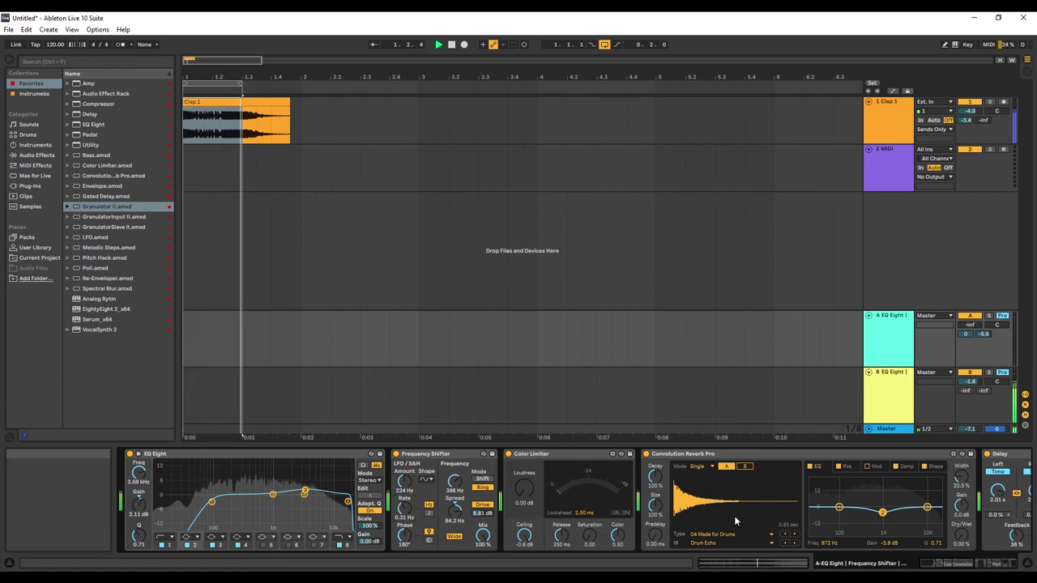
- Turn off Erosion and move VocalSynth 2 ahead of the Delay in return A's effect chain
drag(983, 564, 990, 565)
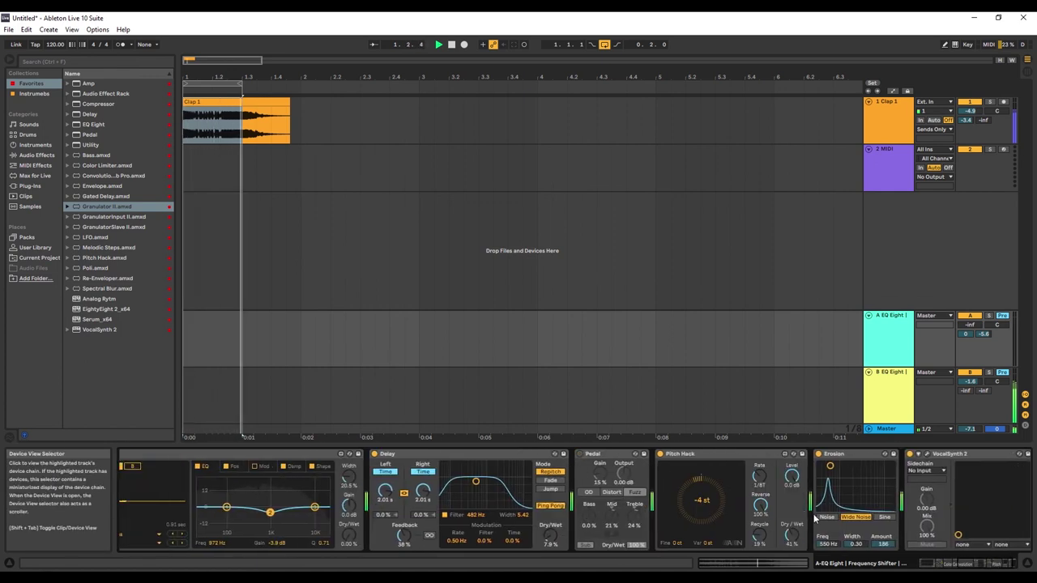
click(819, 454)
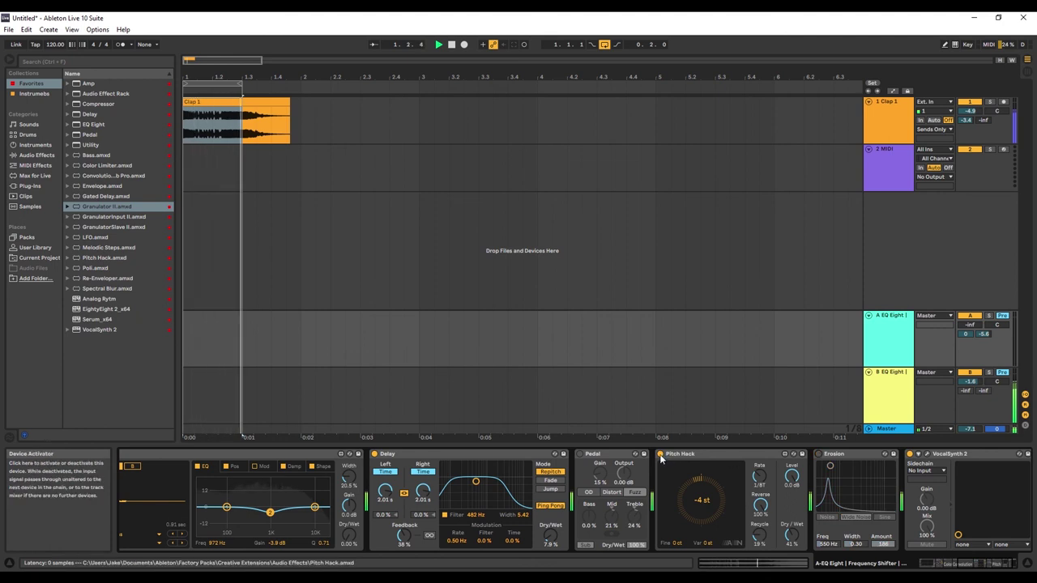
drag(996, 455, 352, 463)
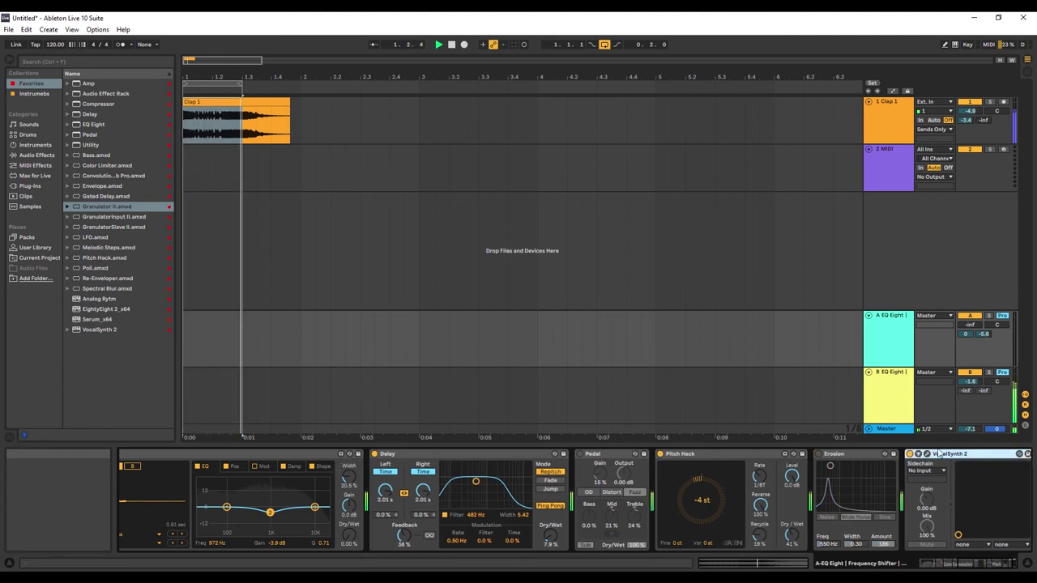
drag(940, 456, 365, 468)
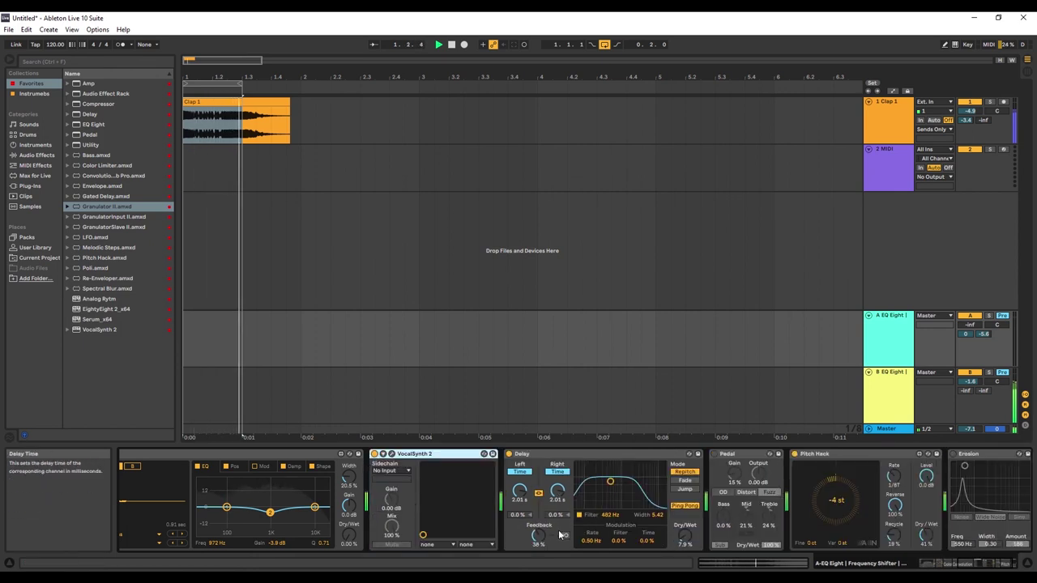
- Set the Delay to 2.01 ms per side, 15% feedback and 34% dry/wet, with its filter at 866 Hz and width 7.77
drag(685, 535, 685, 522)
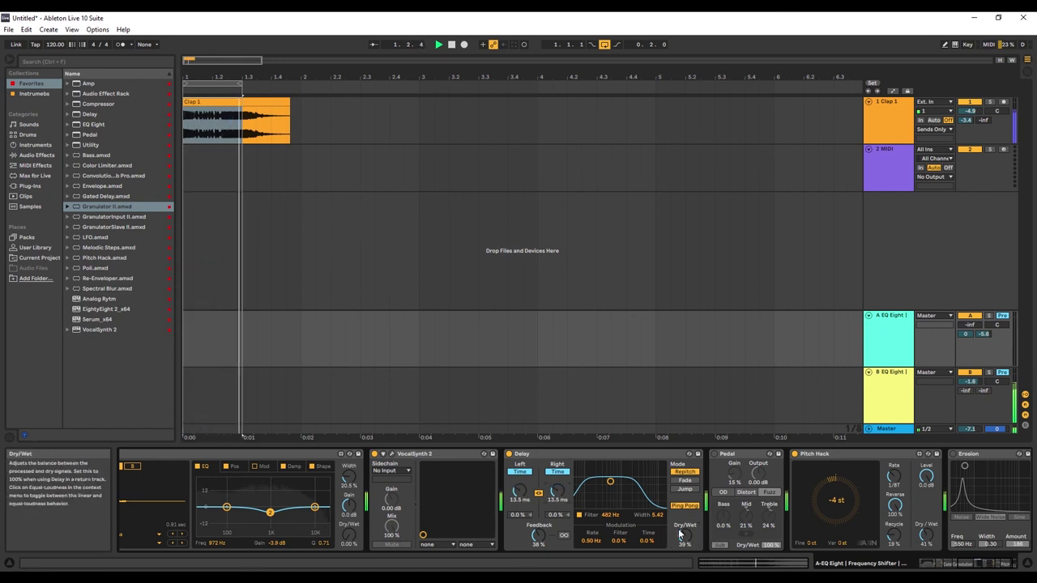
drag(562, 497, 562, 518)
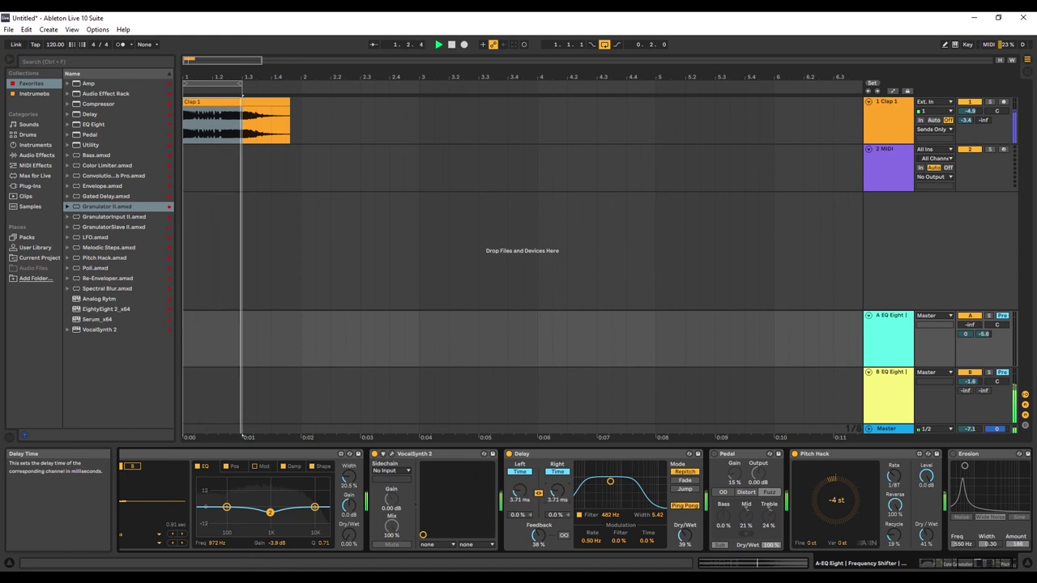
drag(559, 492, 559, 412)
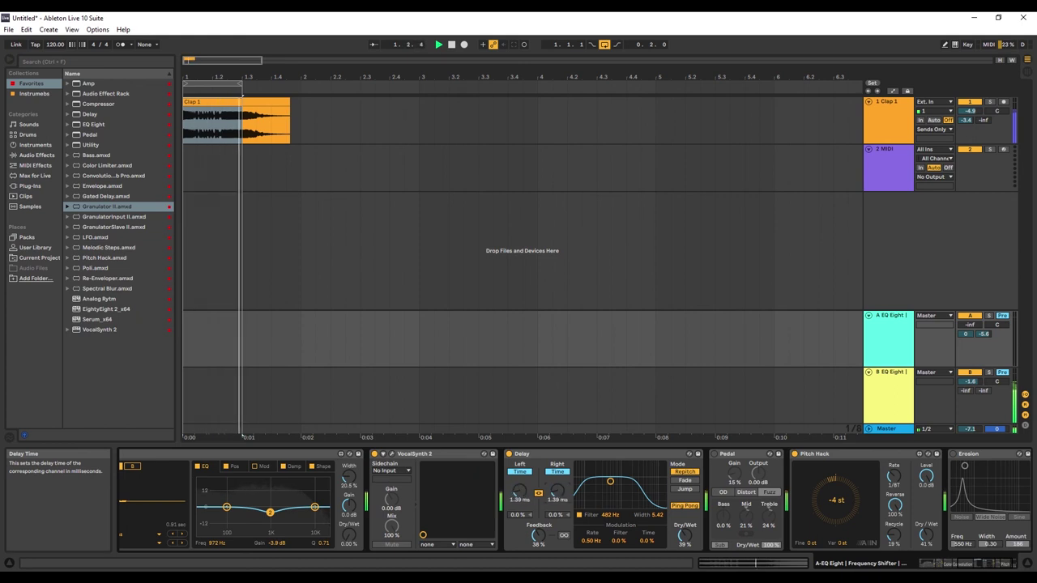
drag(609, 481, 619, 470)
drag(557, 491, 558, 488)
mouse_move(544, 528)
mouse_down()
mouse_move(544, 538)
mouse_move(543, 528)
mouse_up()
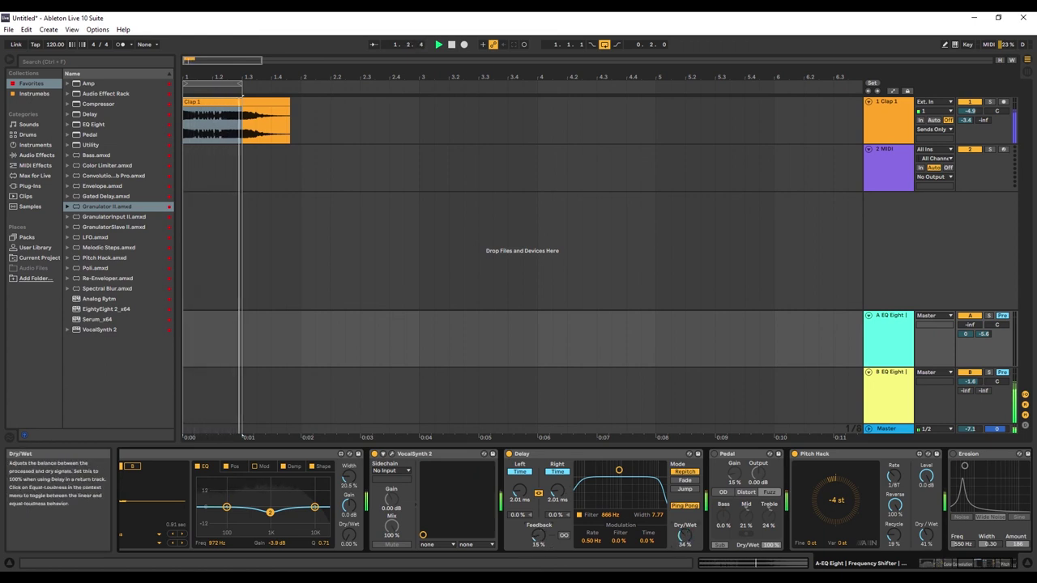
- Set Pitch Hack to -12 st, 79% reverse and 18% dry/wet, raise the Delay's dry/wet to 47% and mute the clap track
drag(822, 490, 822, 465)
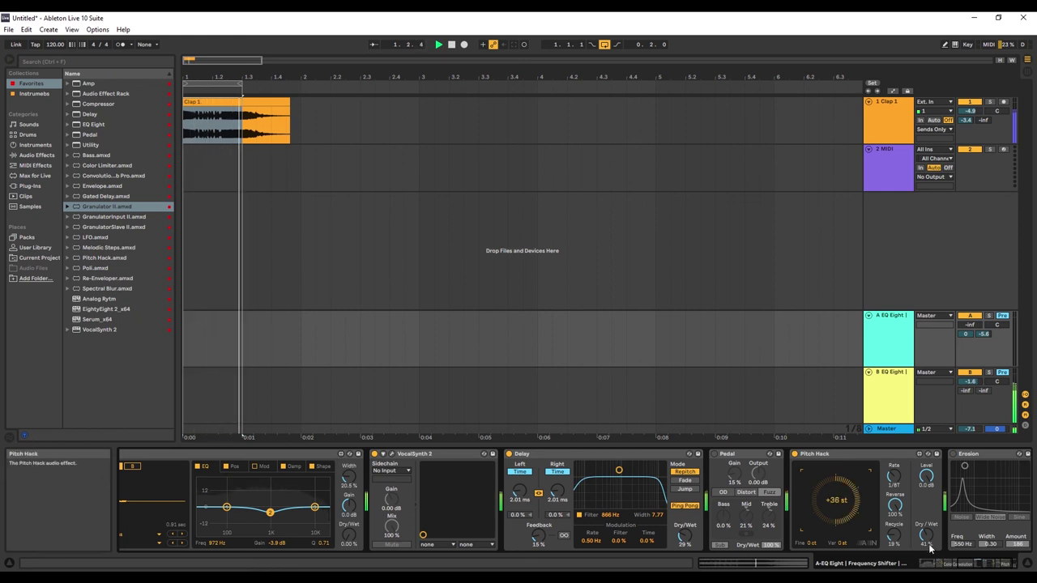
drag(895, 504, 894, 521)
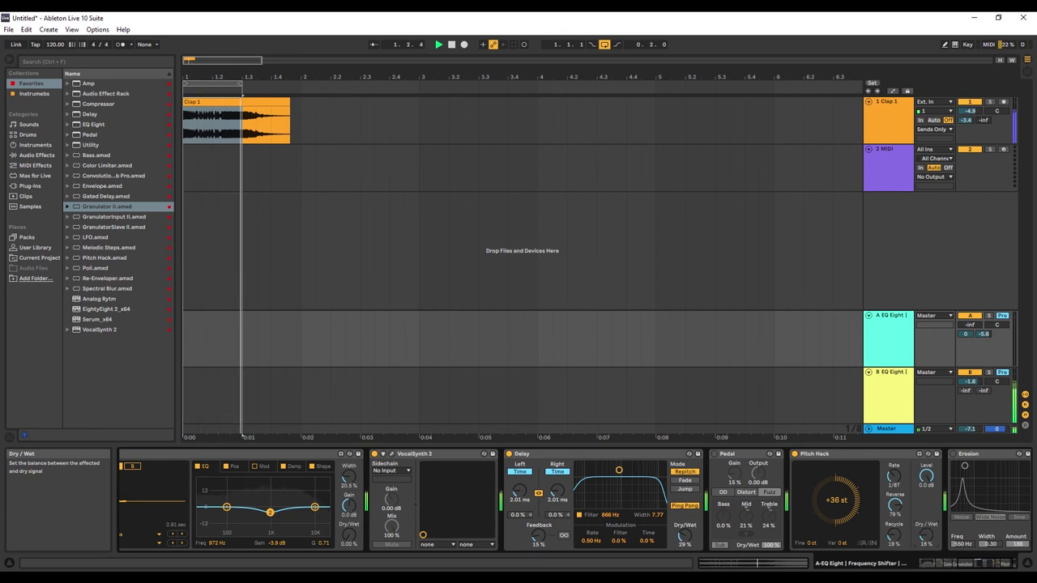
drag(684, 537, 685, 531)
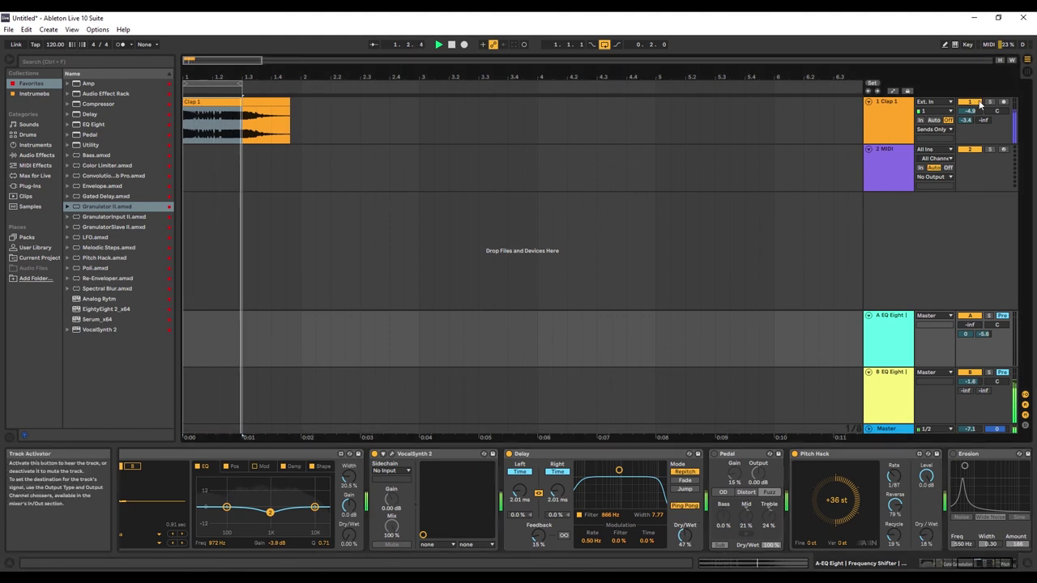
drag(840, 520, 841, 550)
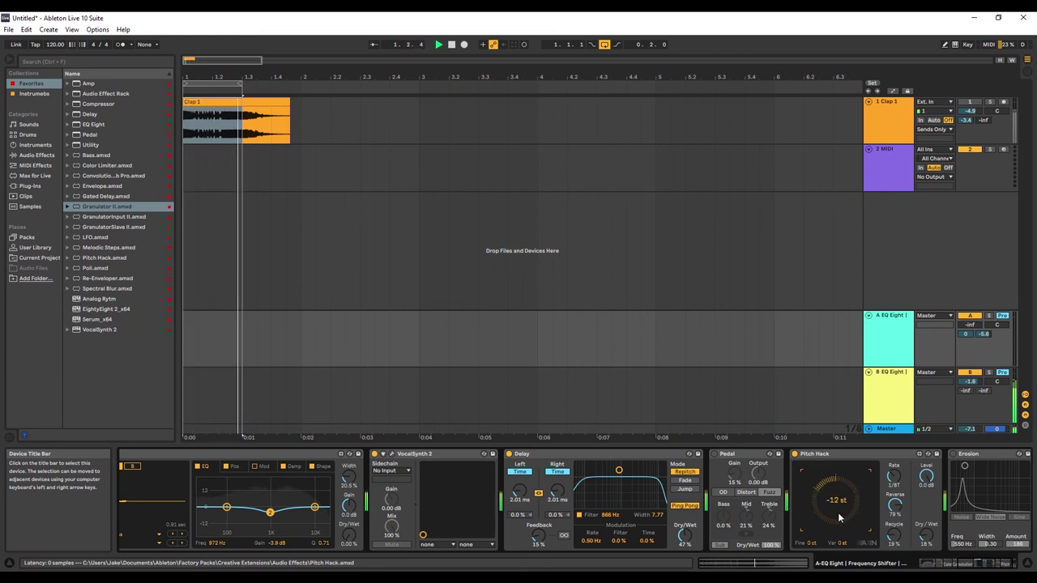
- Turn on the Pedal effect with Sub enabled and set its gain to 75%
click(714, 454)
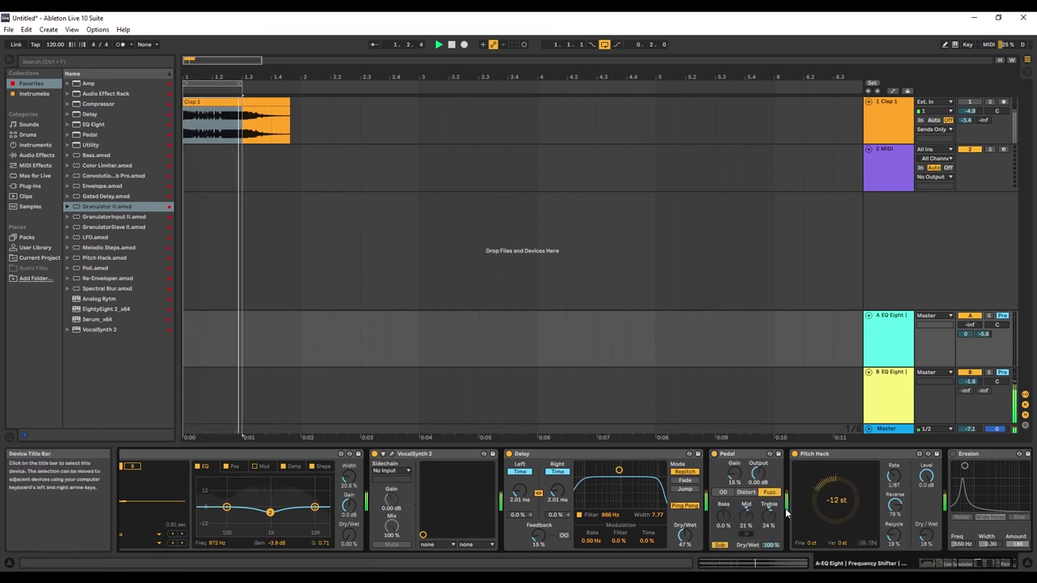
drag(733, 480, 734, 469)
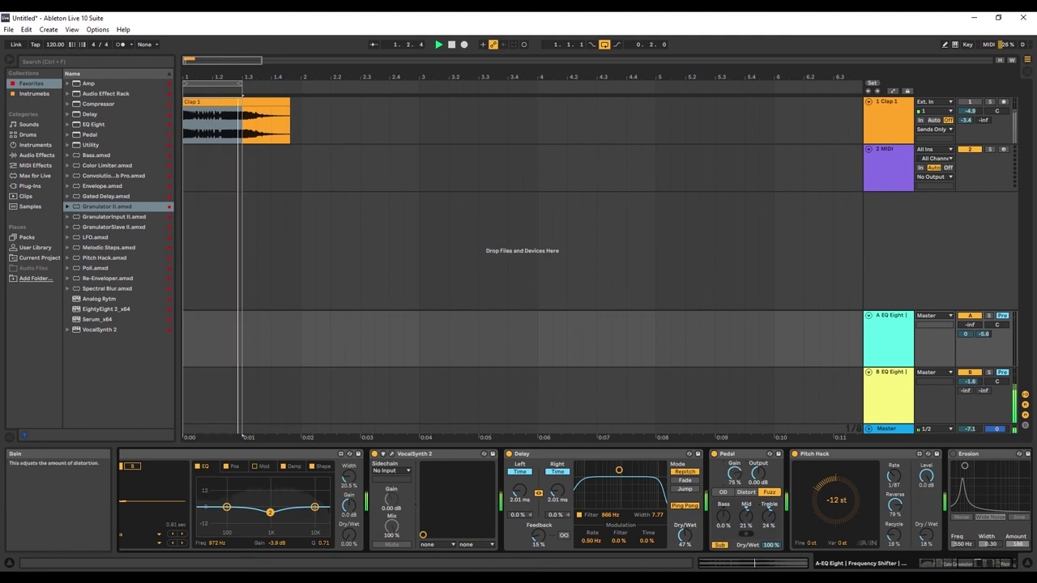
- Set the third band of return B's EQ Eight to 899 Hz with 0.12 dB gain
drag(974, 564, 915, 563)
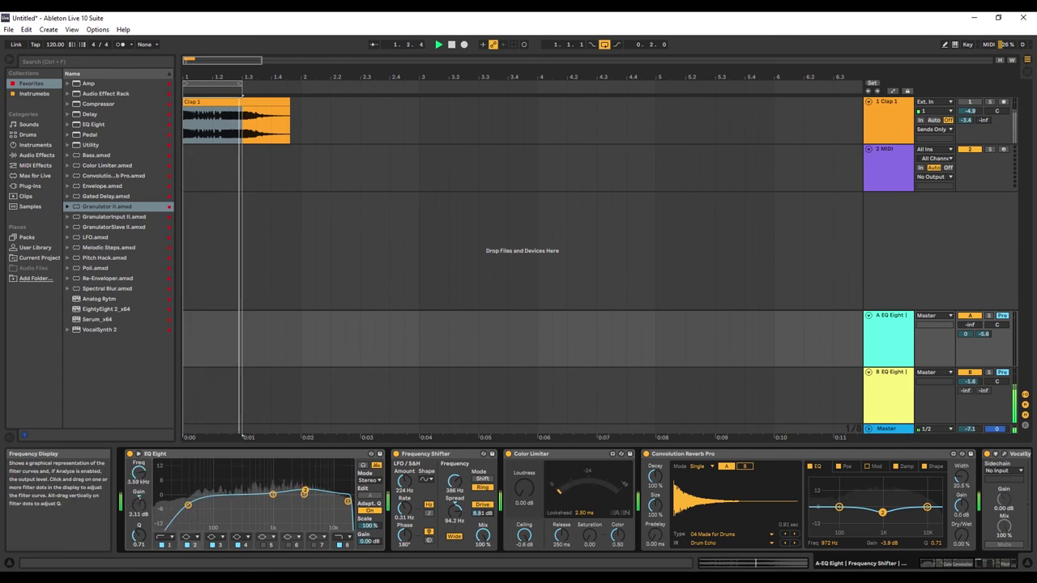
click(823, 400)
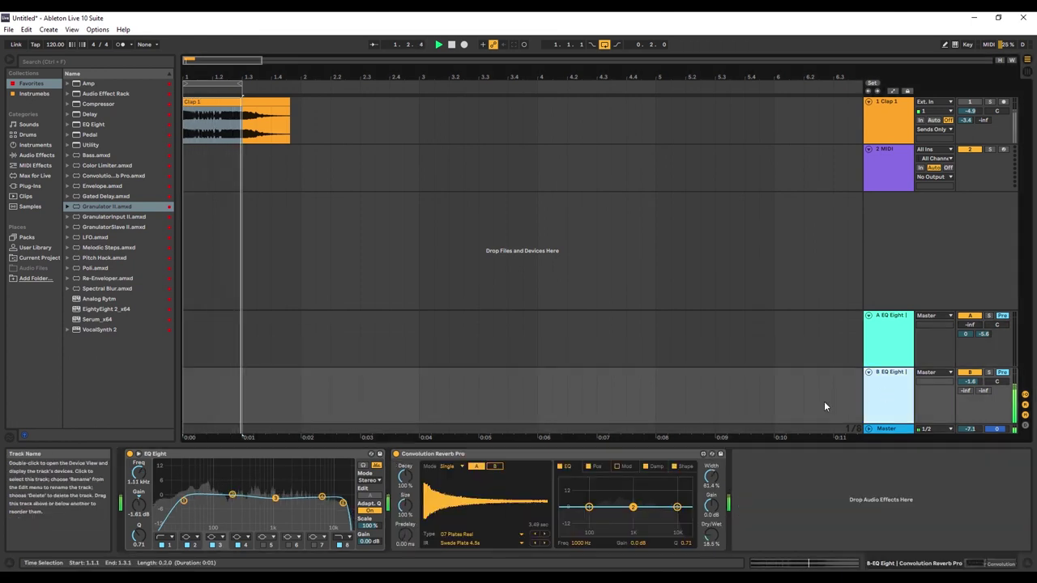
click(394, 456)
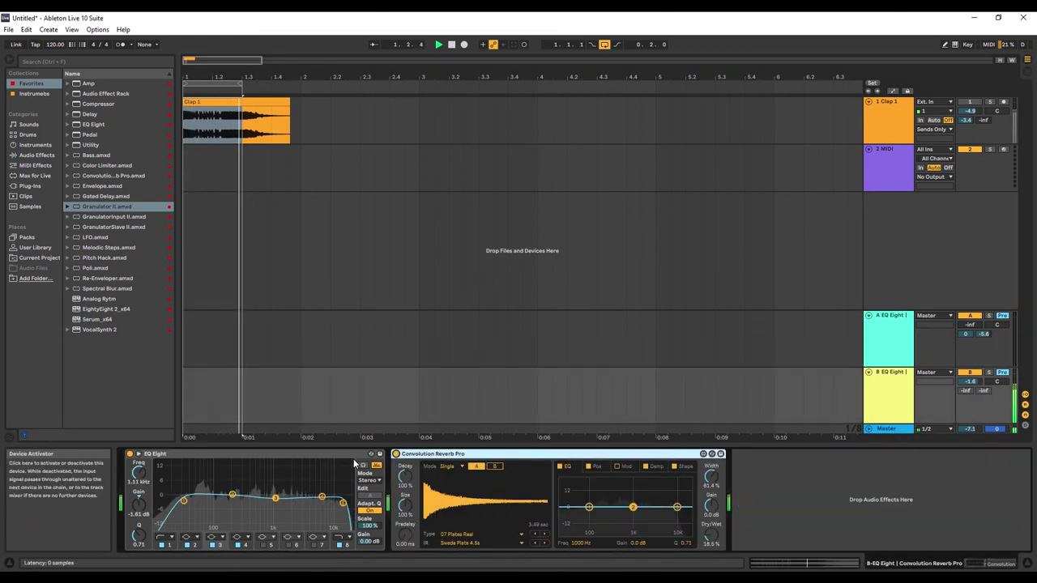
mouse_move(276, 498)
mouse_down()
mouse_move(280, 486)
mouse_move(270, 495)
mouse_up()
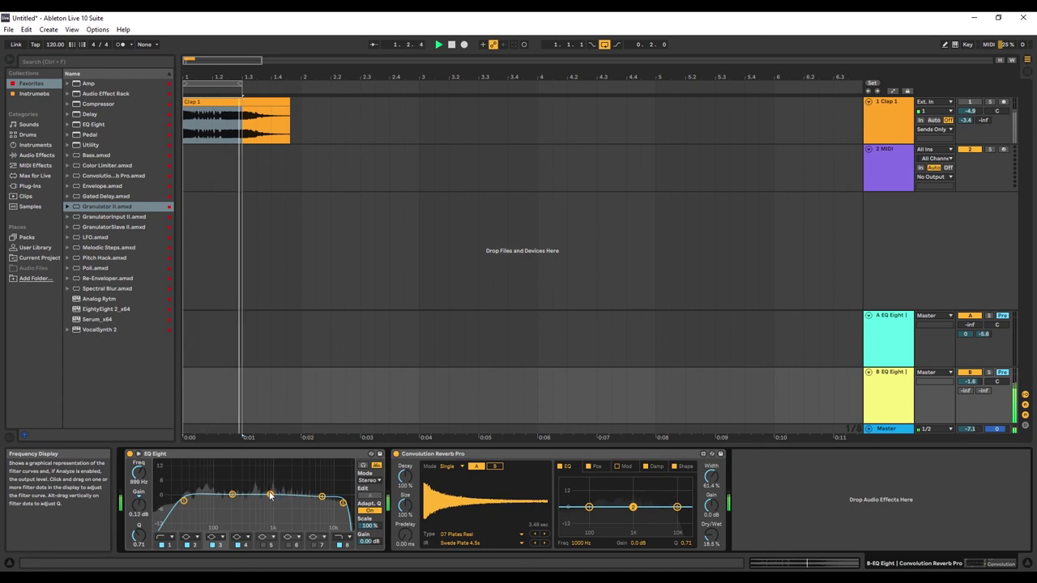
- Open VocalSynth 2 on return A, sweep its output mix and leave it low, and lower the Chorus mix
click(867, 349)
click(962, 562)
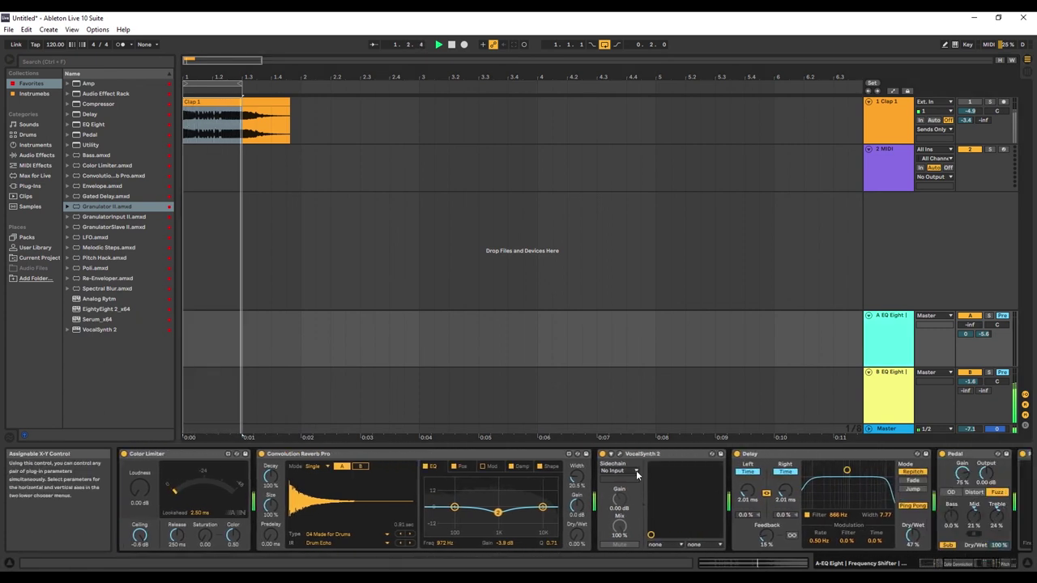
click(620, 454)
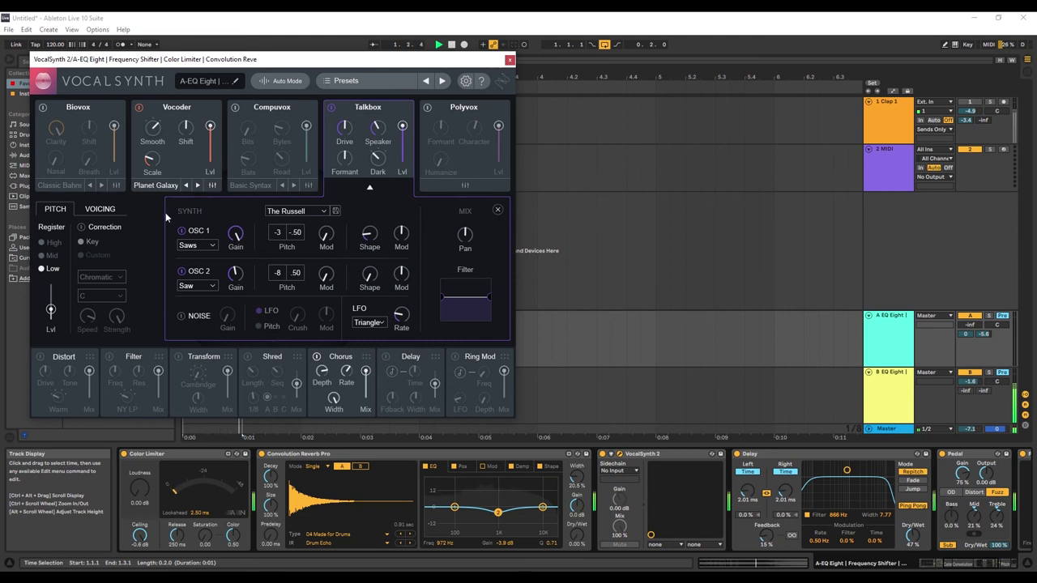
click(371, 189)
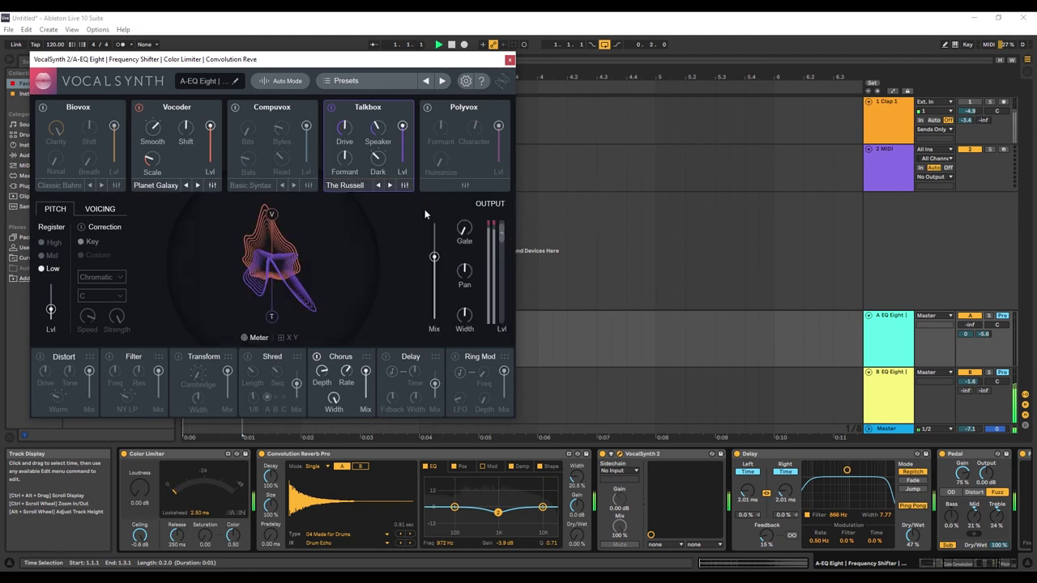
mouse_move(435, 257)
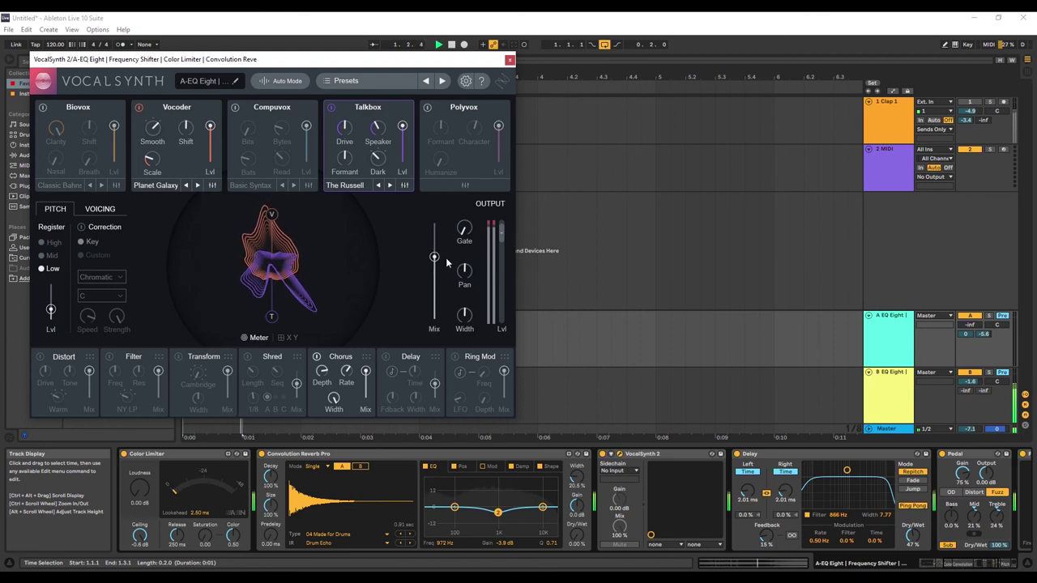
drag(434, 257, 441, 208)
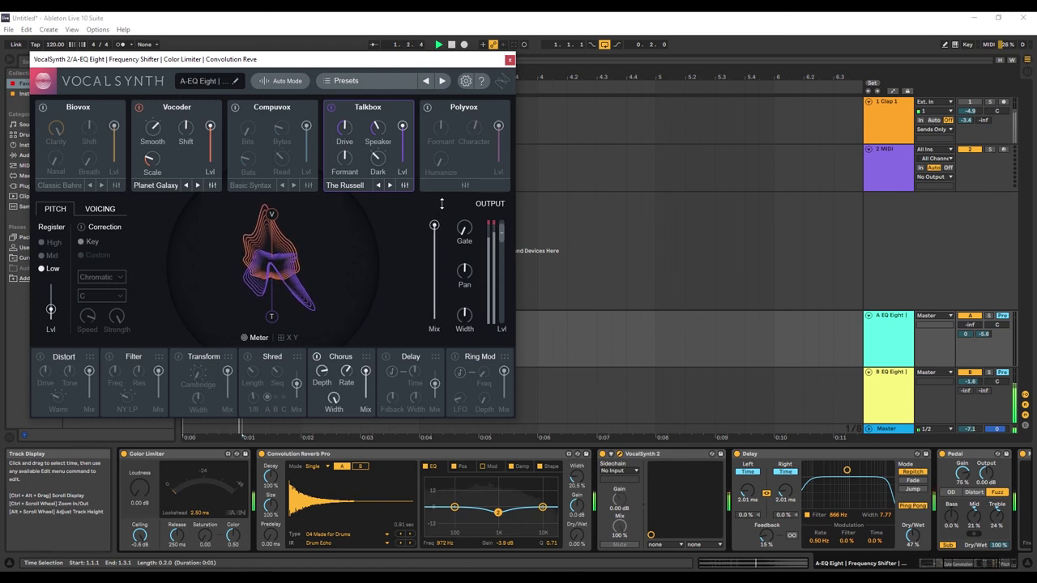
drag(441, 203, 434, 334)
drag(365, 370, 365, 387)
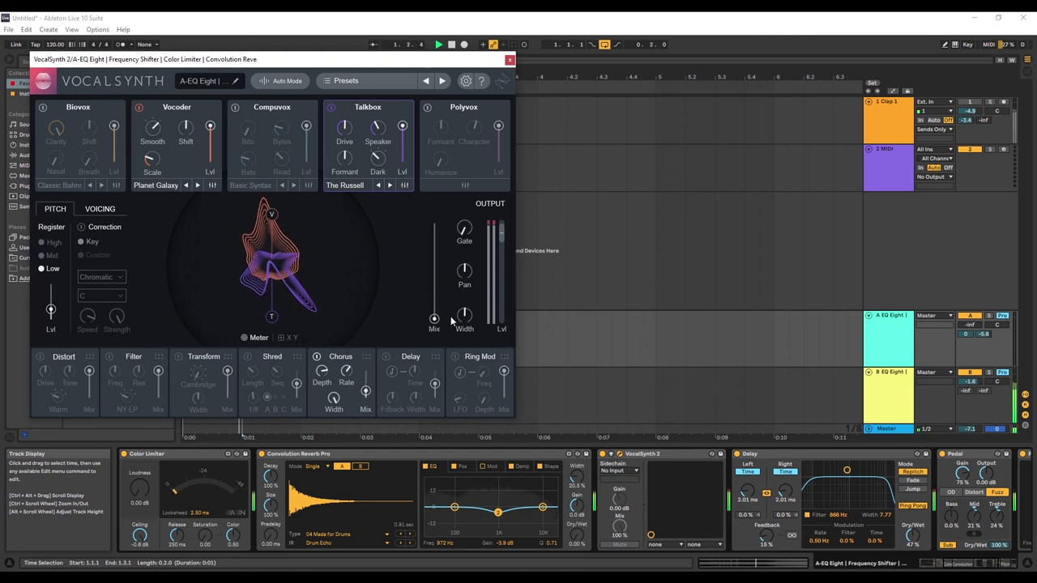
drag(434, 318, 435, 302)
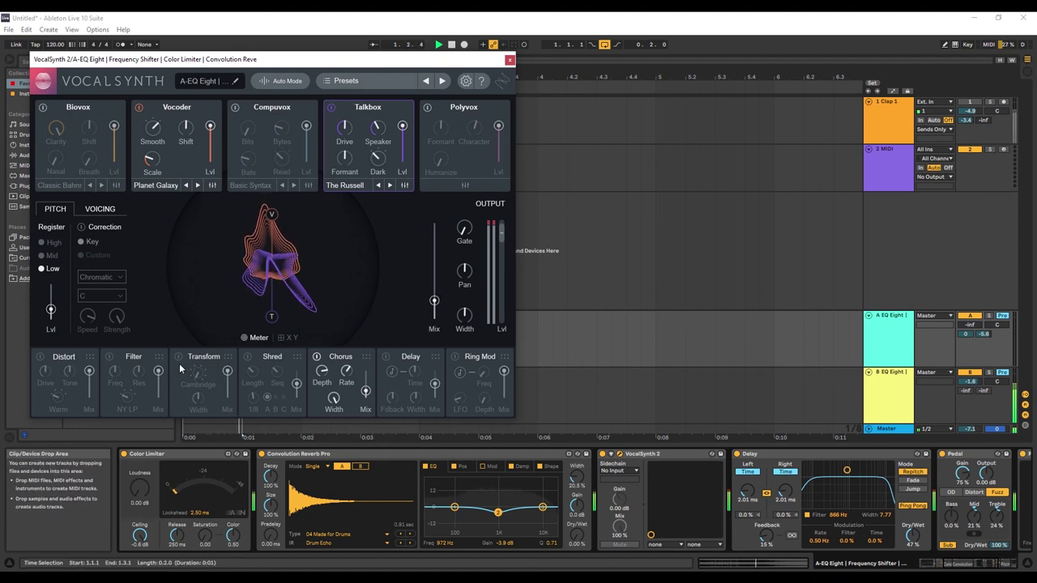
- Enable VocalSynth's Shred effect with a 1/4 rate, Seq 8 and full mix
click(247, 356)
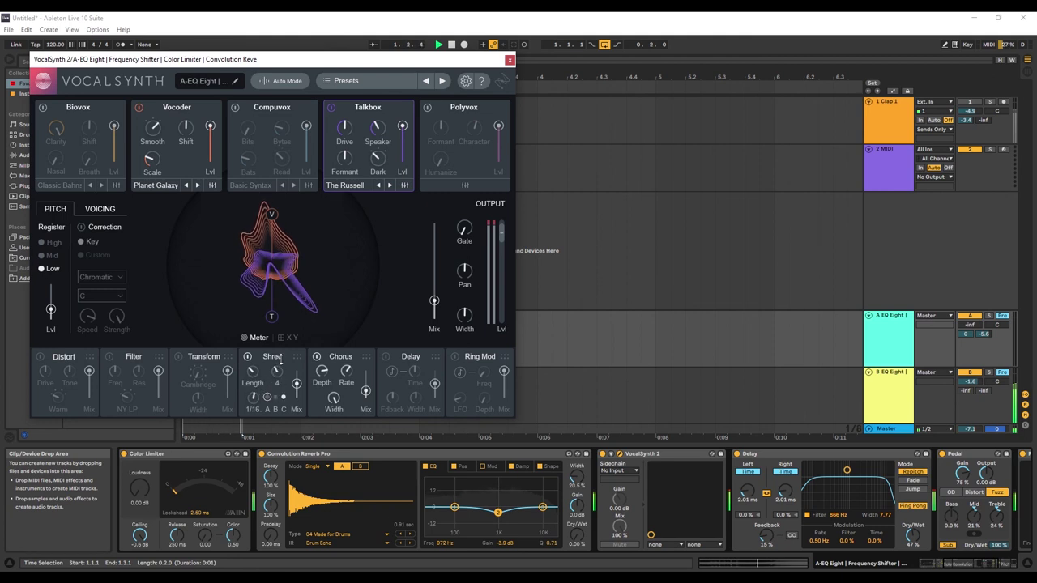
drag(248, 417, 250, 422)
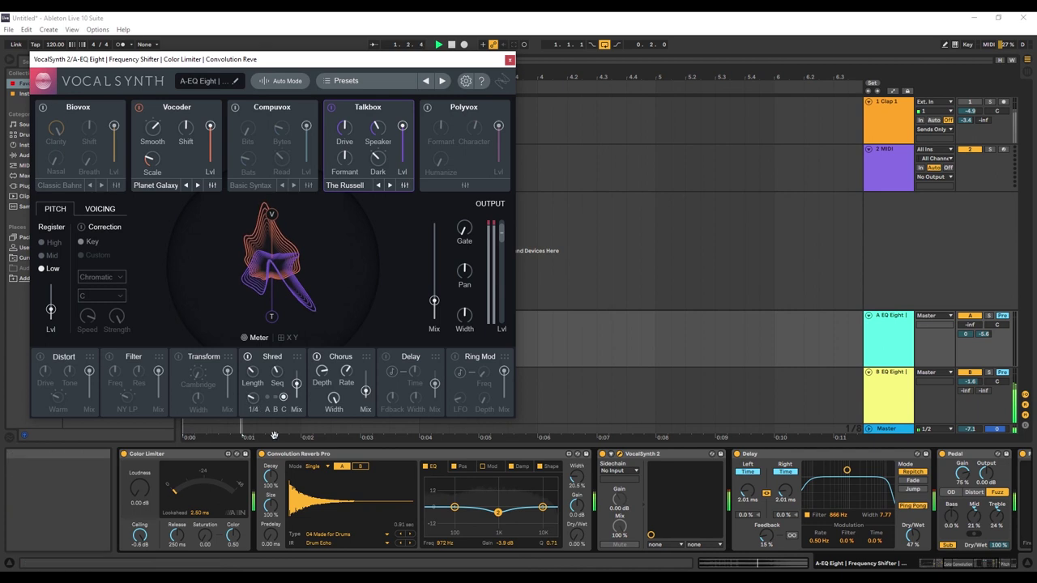
drag(297, 384, 276, 356)
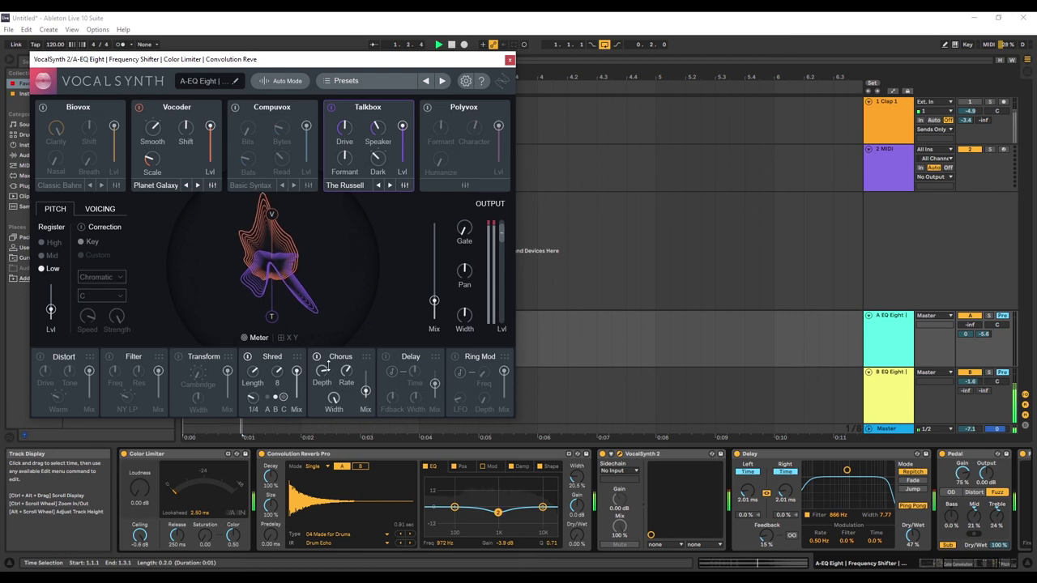
- Enable VocalSynth's Transform effect with the Radio type, adjust its width and set the output mix to 84
click(178, 357)
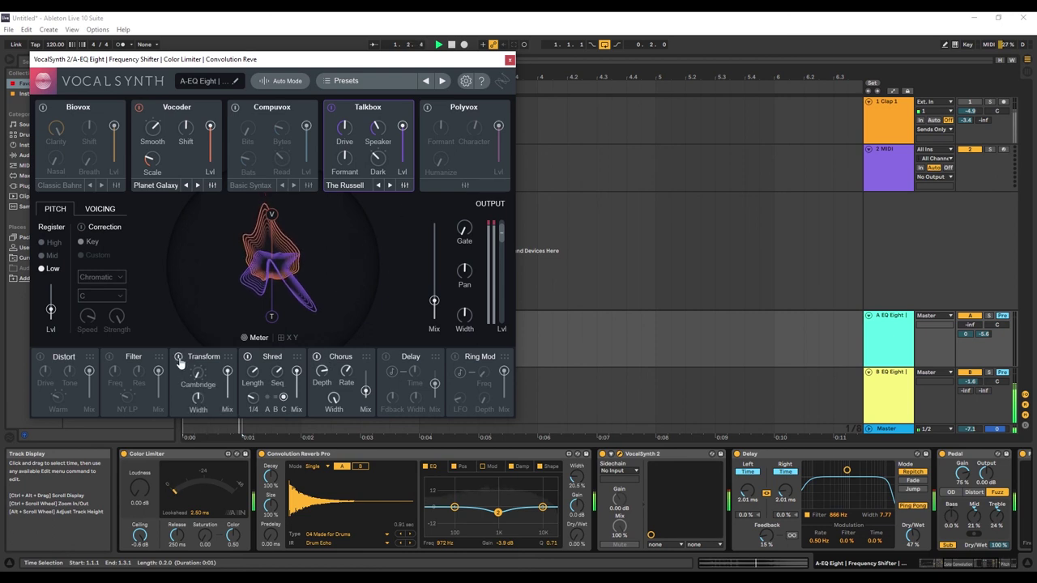
drag(197, 371, 228, 323)
drag(199, 401, 201, 396)
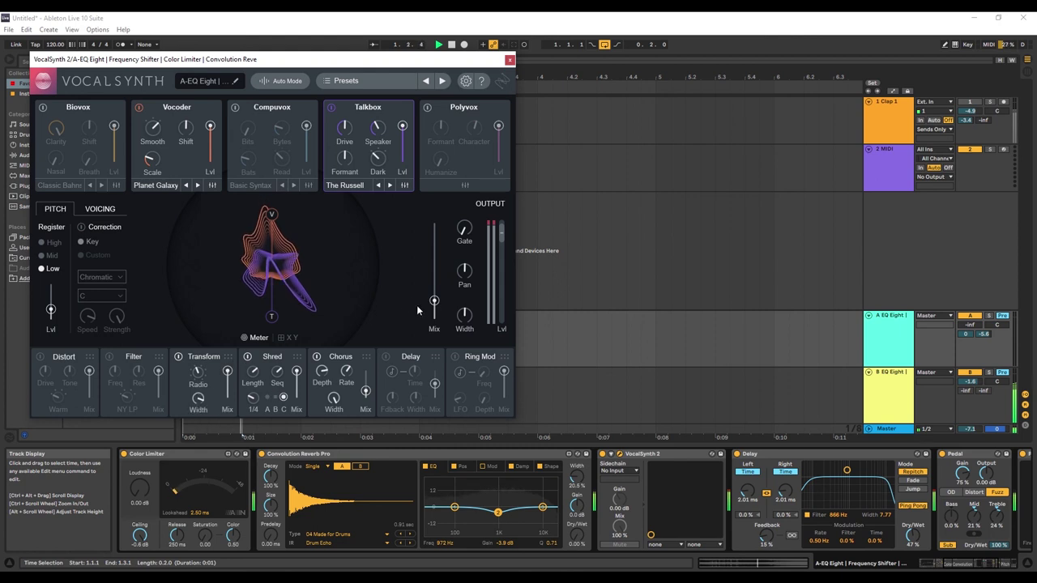
drag(430, 300, 434, 265)
drag(434, 254, 434, 240)
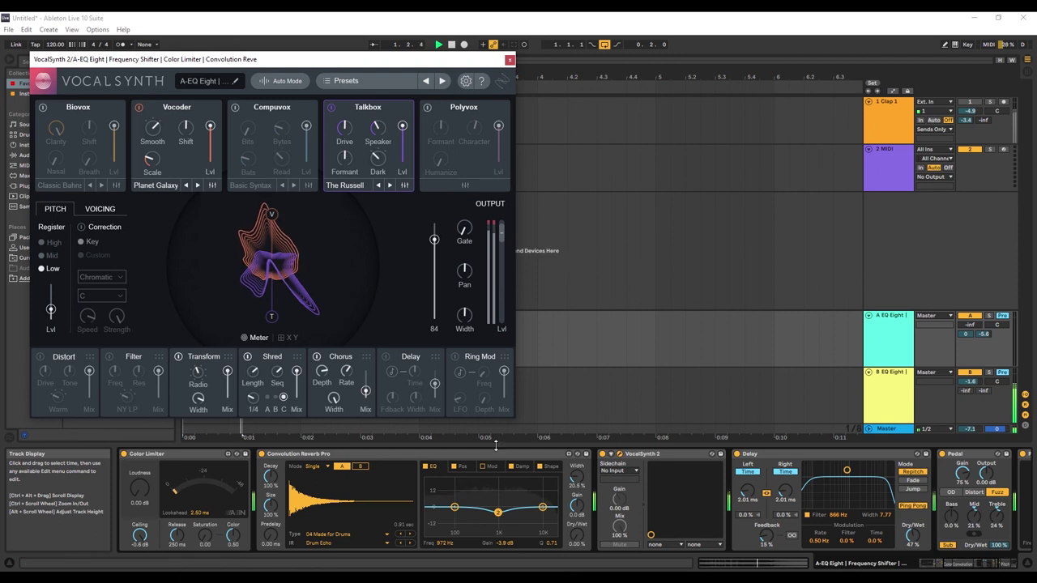
- Set the Convolution Reverb's middle EQ band to 1.6 dB at 1.22 kHz, and move Color Limiter to the chain's end, turned off
drag(497, 512, 502, 506)
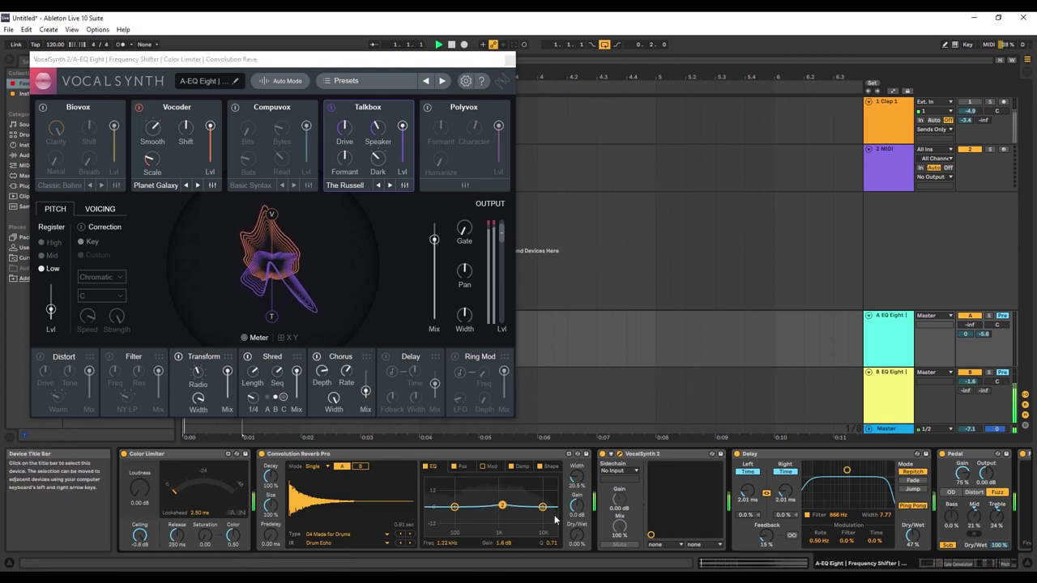
drag(173, 455, 1012, 470)
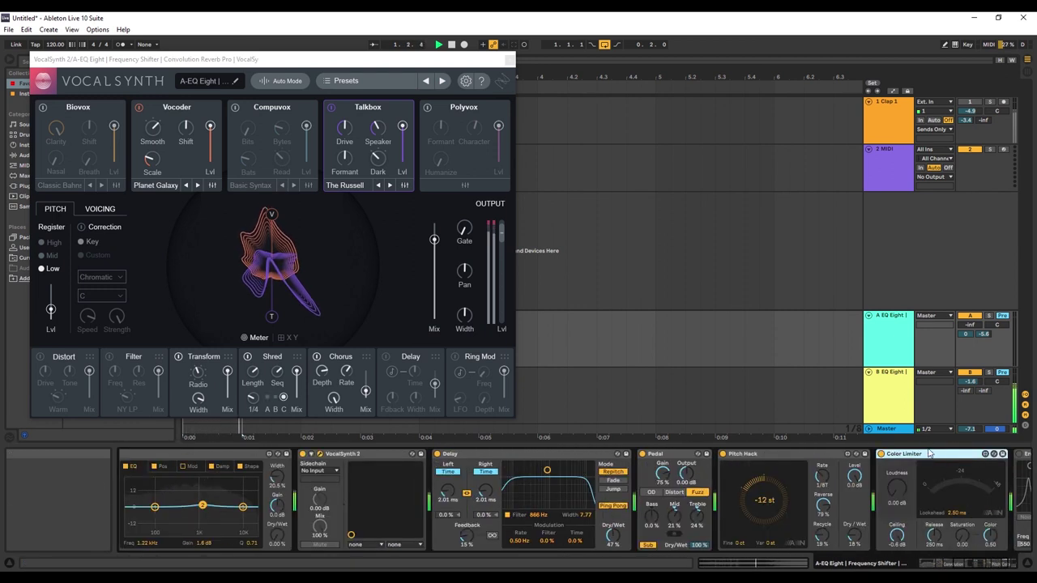
drag(935, 453, 1020, 472)
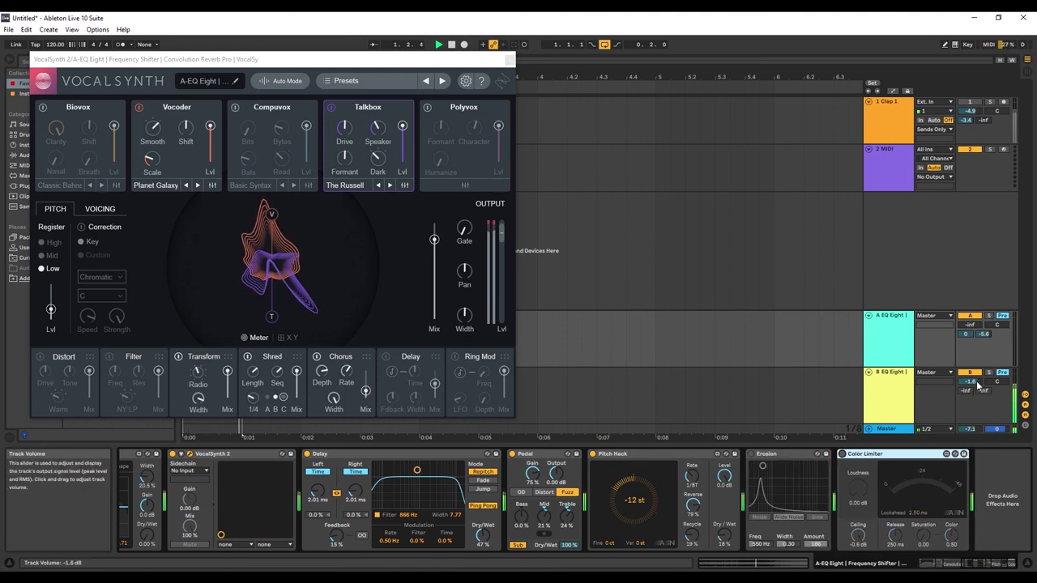
- Set return B's volume to 1.3 dB and check the device chains of return B, the master and return A
drag(977, 385, 977, 362)
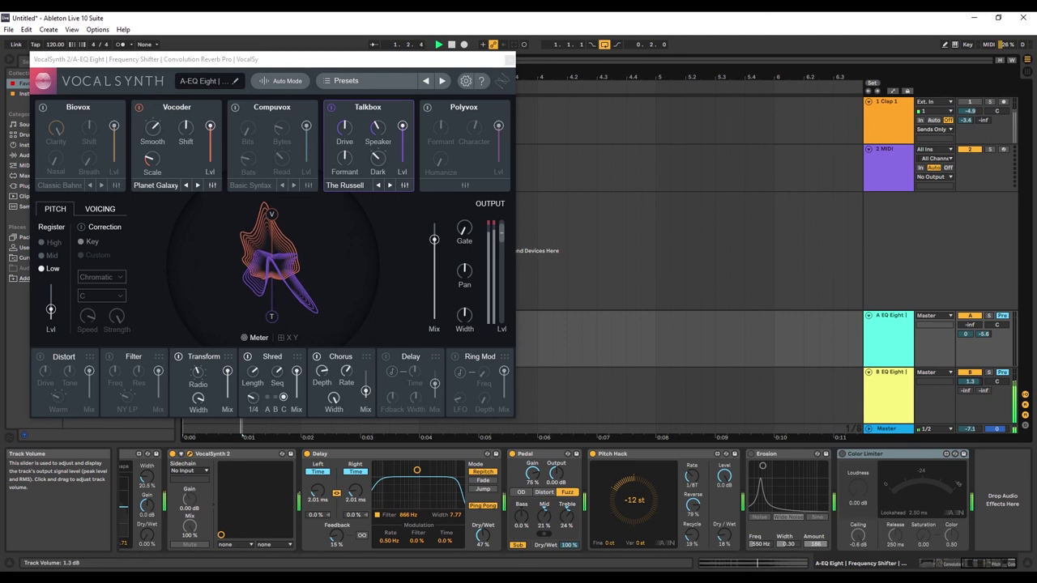
click(902, 403)
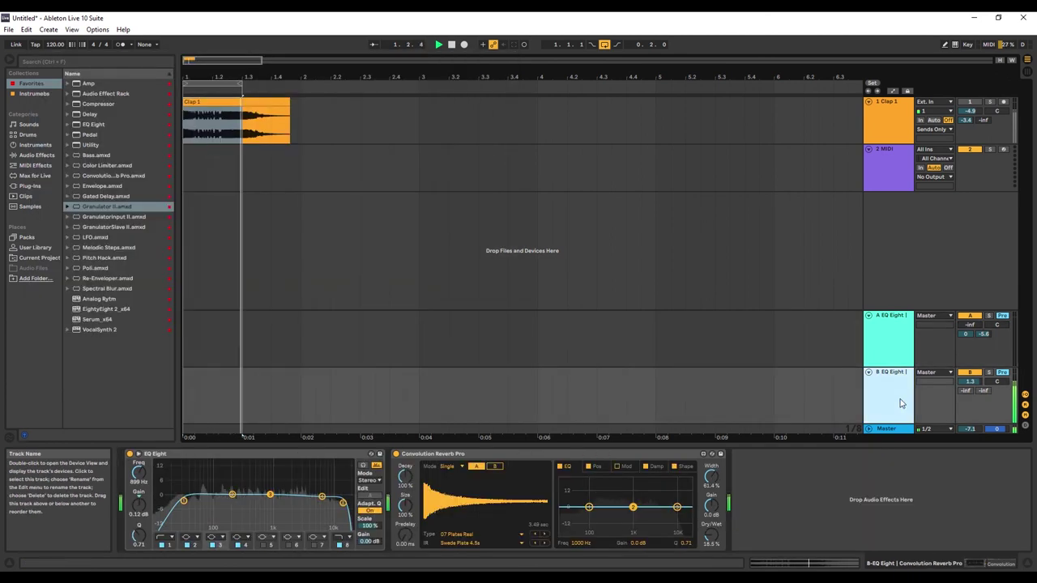
click(887, 429)
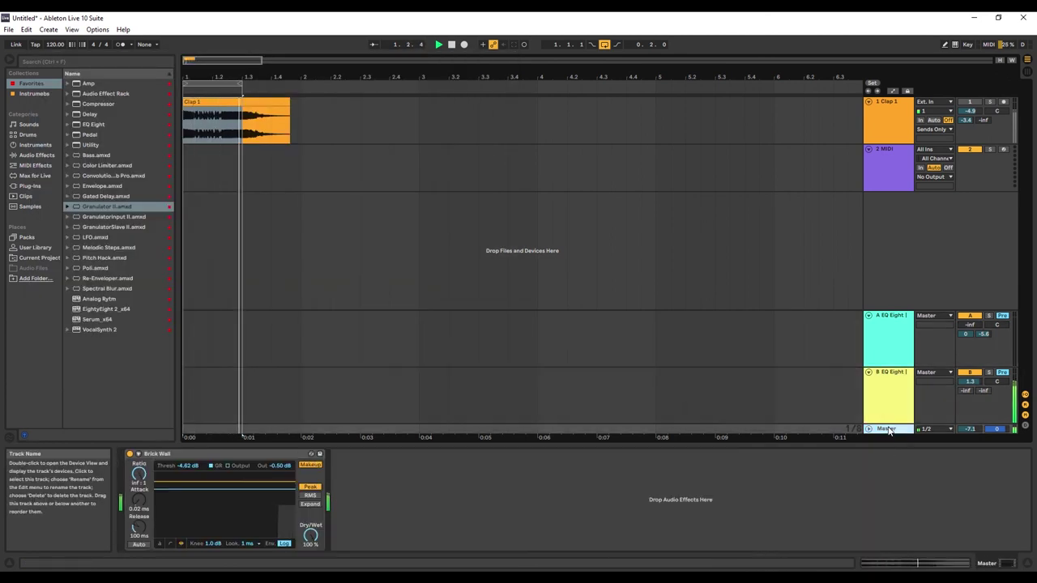
click(891, 384)
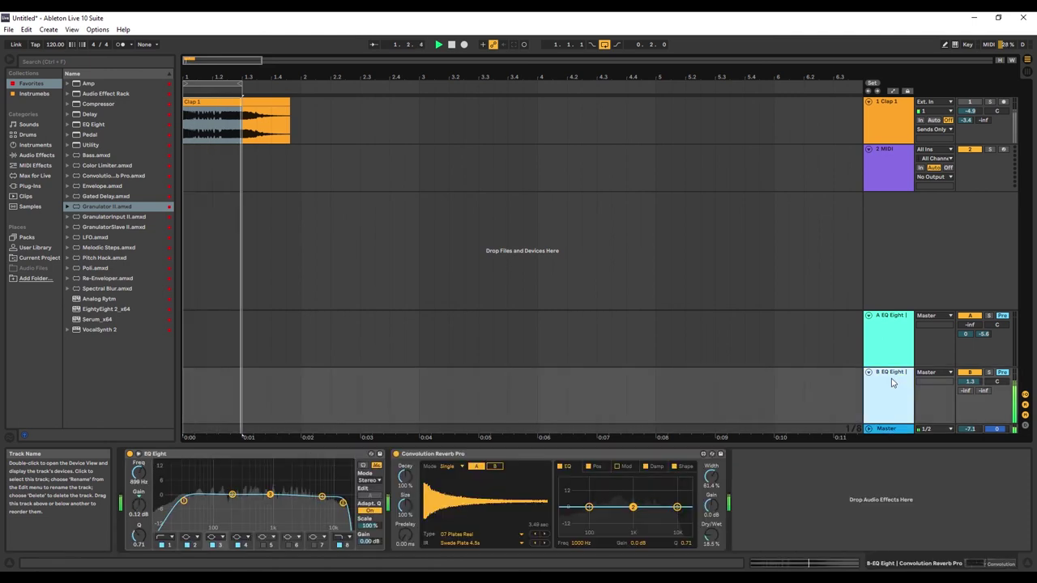
click(891, 357)
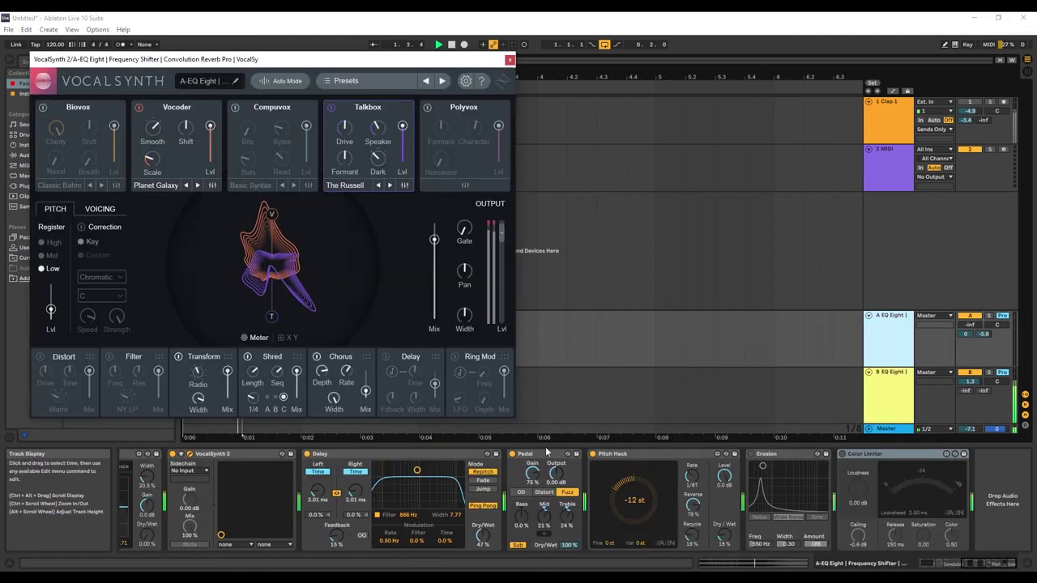
- Set Pedal's gain to 89% and output to 1.59 dB, and turn Color Limiter on
drag(532, 472, 556, 462)
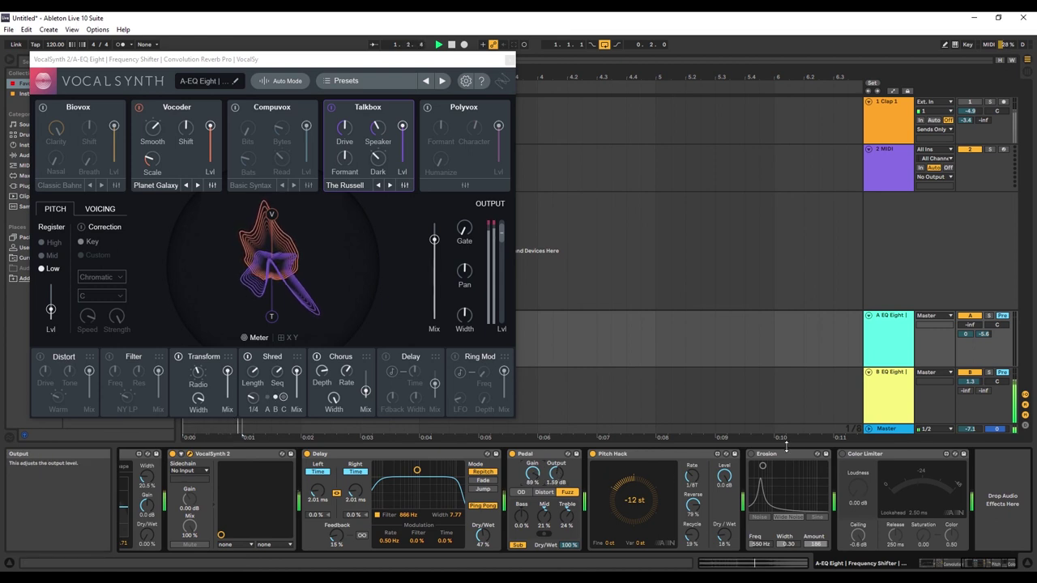
click(843, 455)
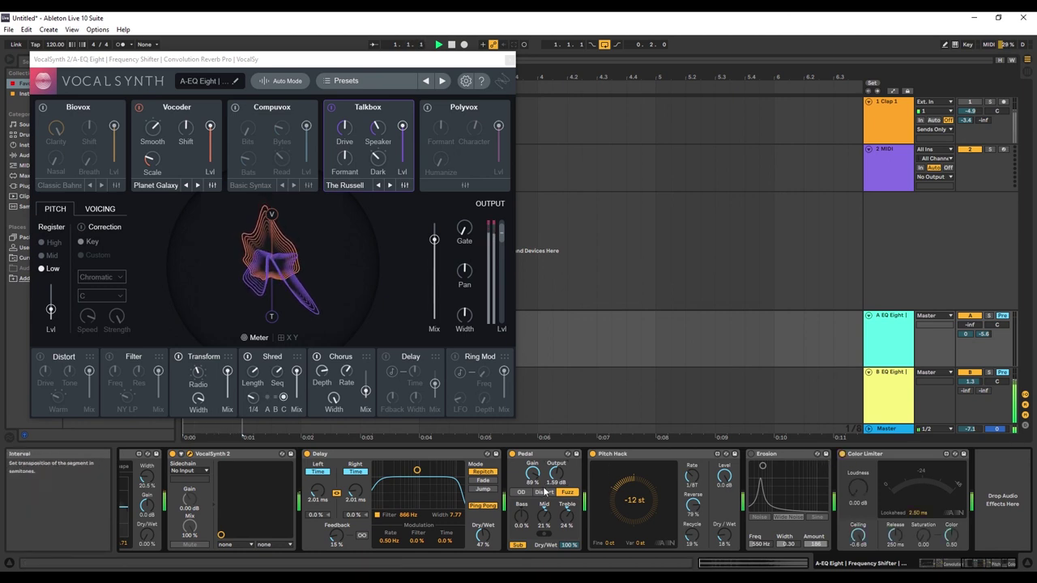
mouse_move(557, 474)
mouse_down()
mouse_move(557, 461)
mouse_move(557, 470)
mouse_up()
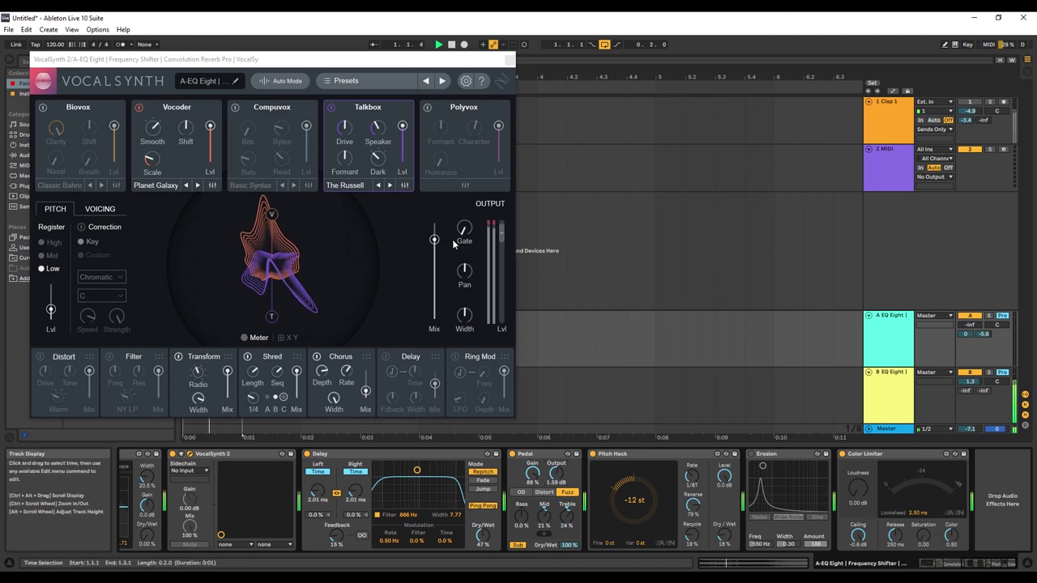
- Close the VocalSynth window and deactivate return track A before switching to OBS
click(509, 60)
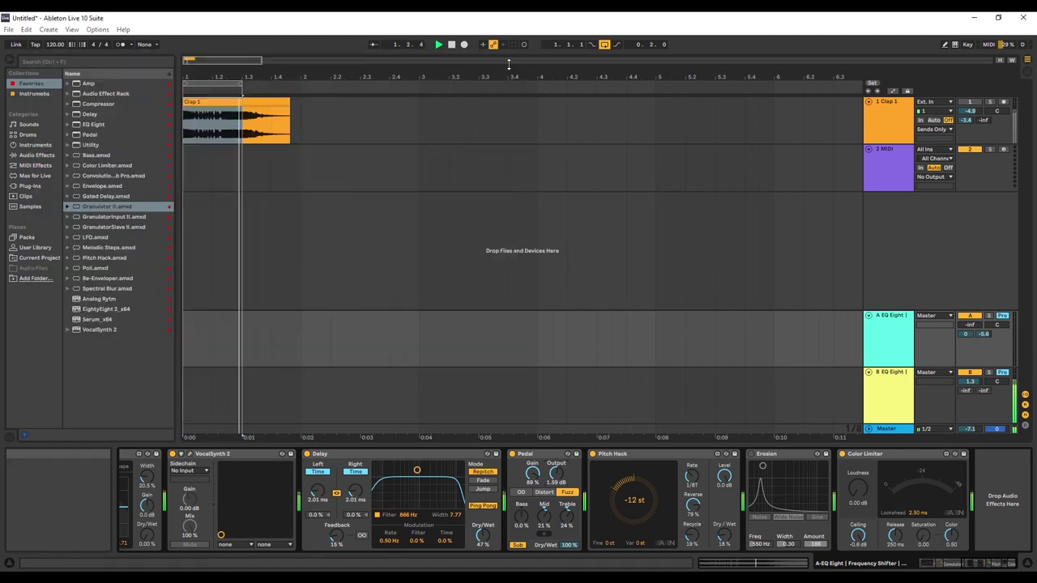
click(972, 317)
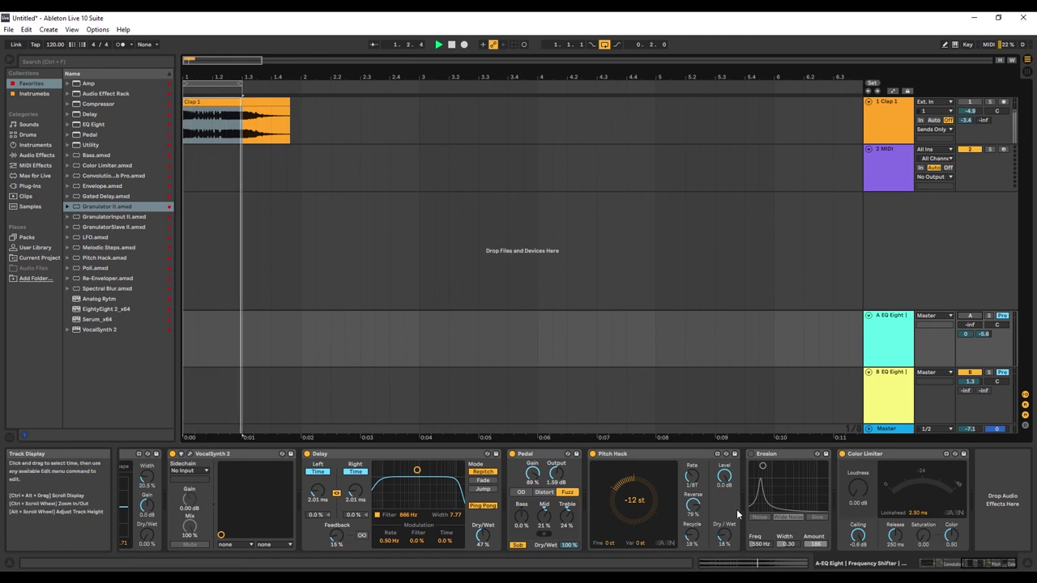
key(alt+Tab)
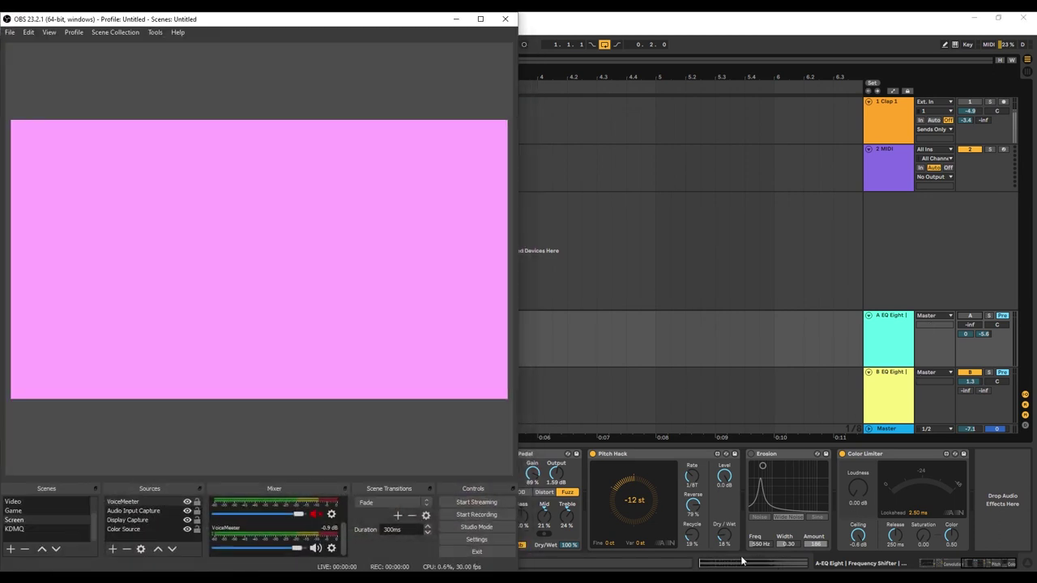